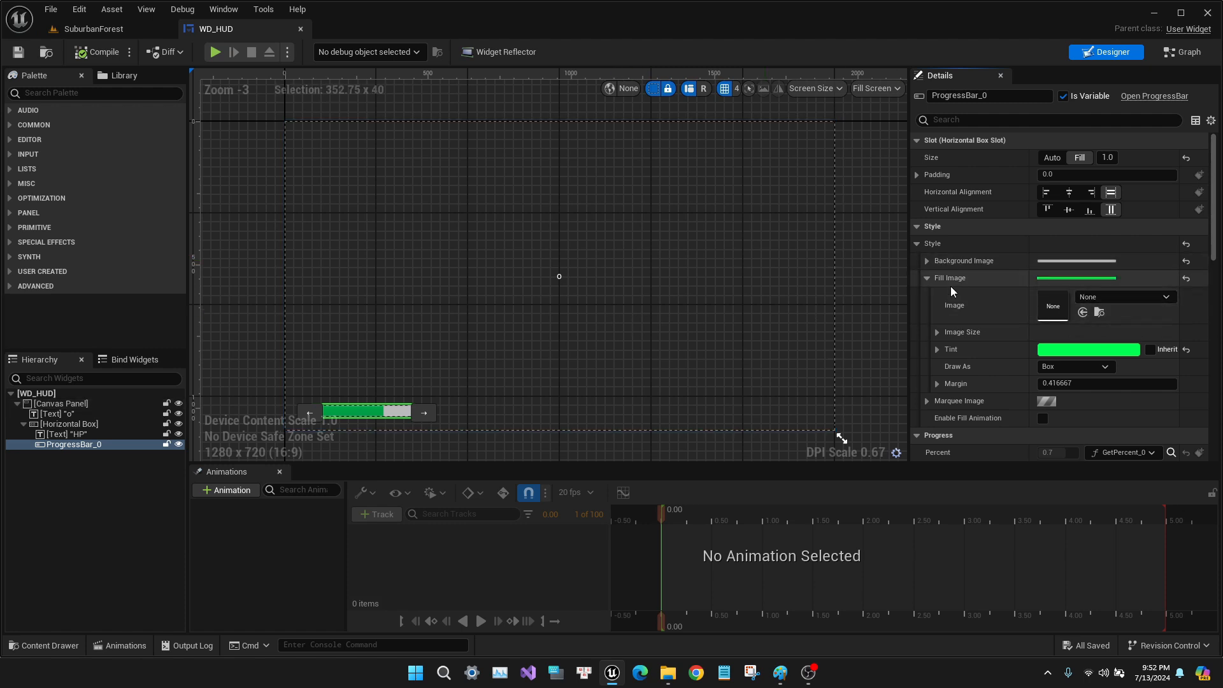
{"action": "left_click", "coordinate": [1120, 297]}
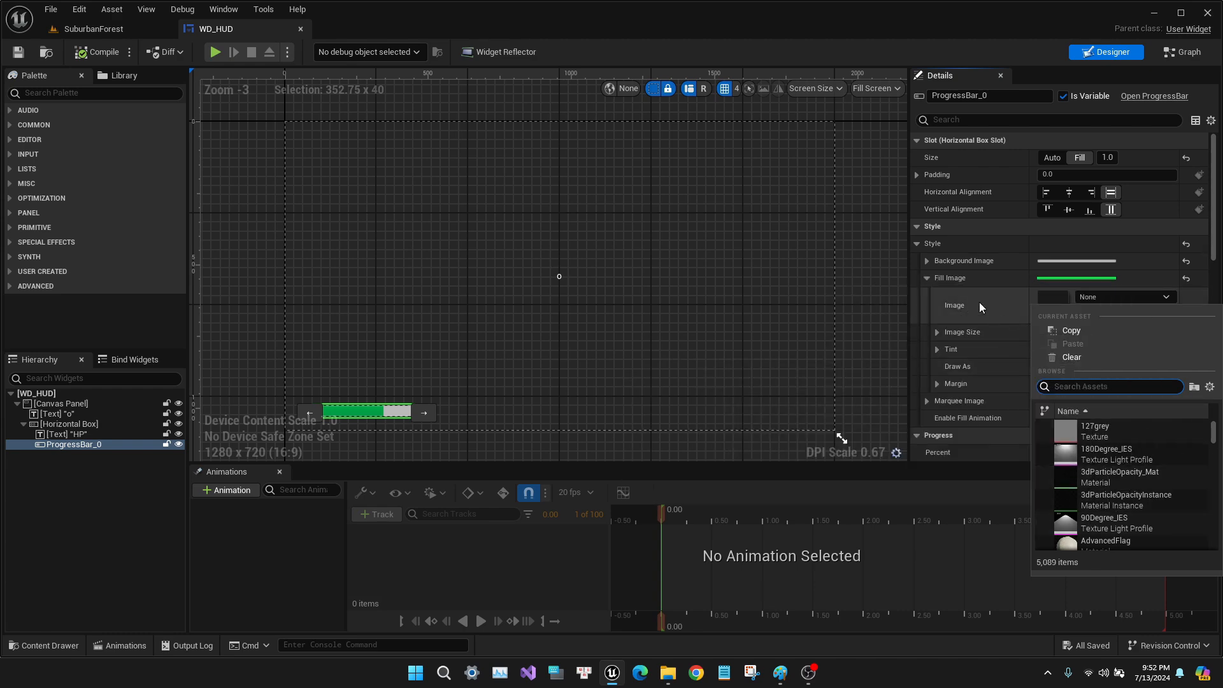
{"action": "left_click", "coordinate": [979, 303]}
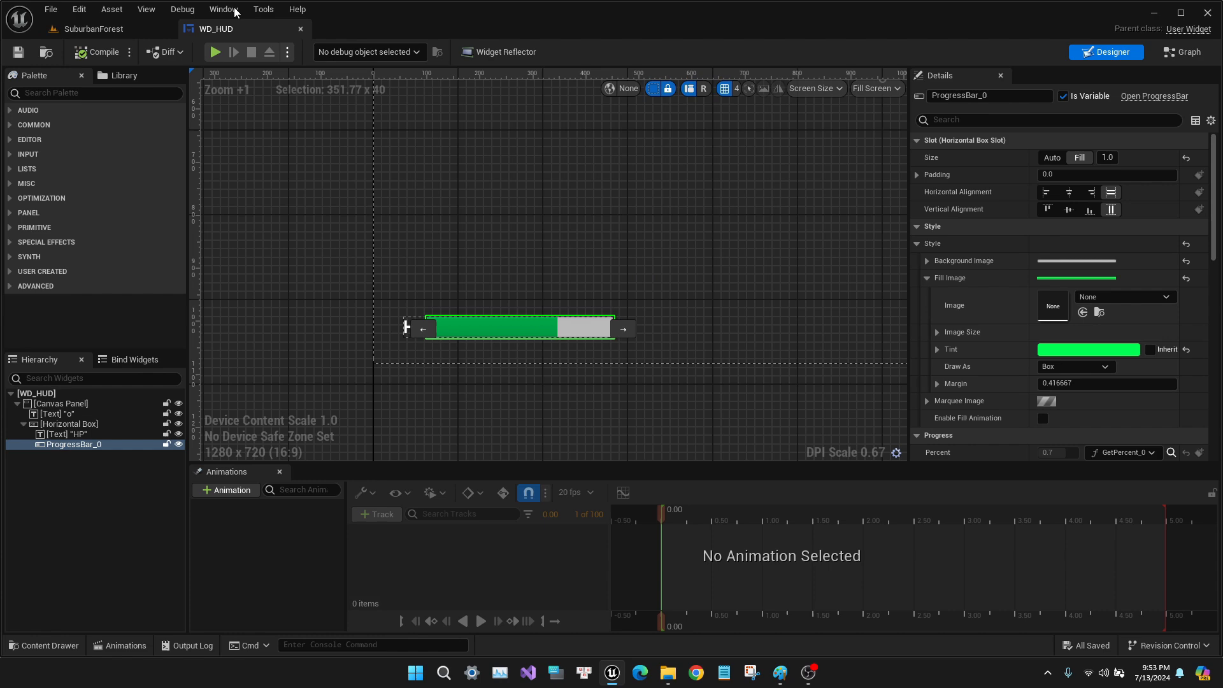
Step: In the level editor, create a new material named M_SegmentedBar in the Master folder of the widget materials
{"action": "left_click", "coordinate": [114, 29]}
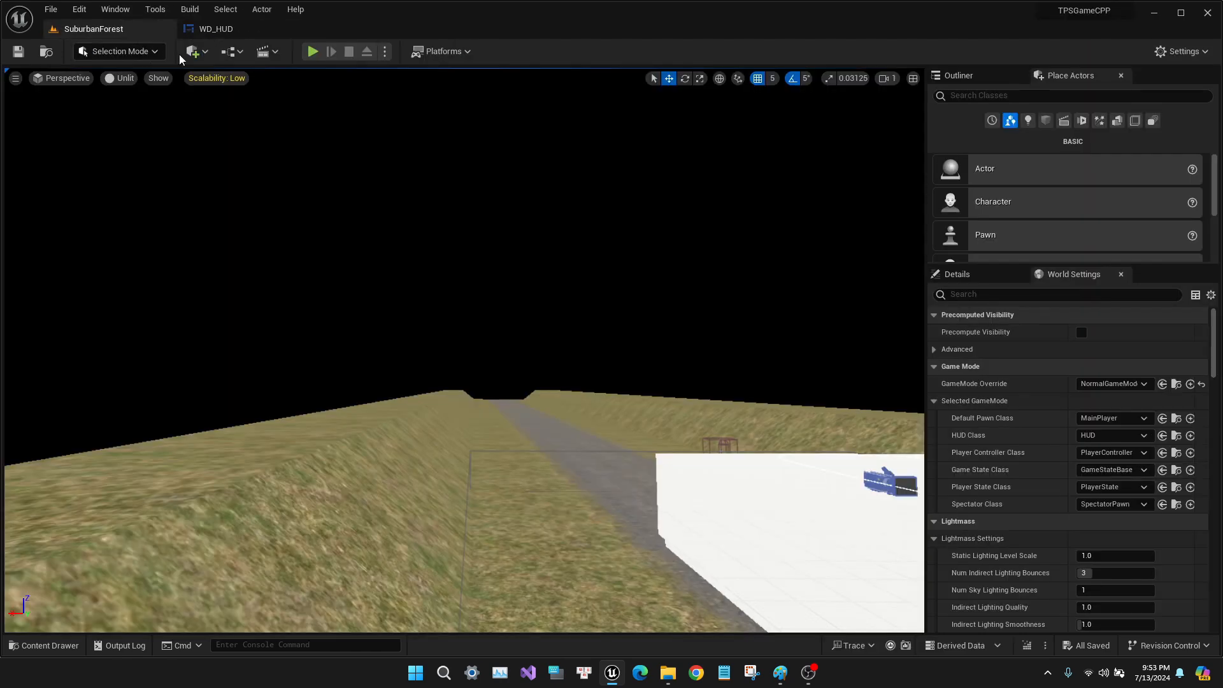
{"action": "key", "text": "ctrl+space"}
{"action": "left_click", "coordinate": [52, 434]}
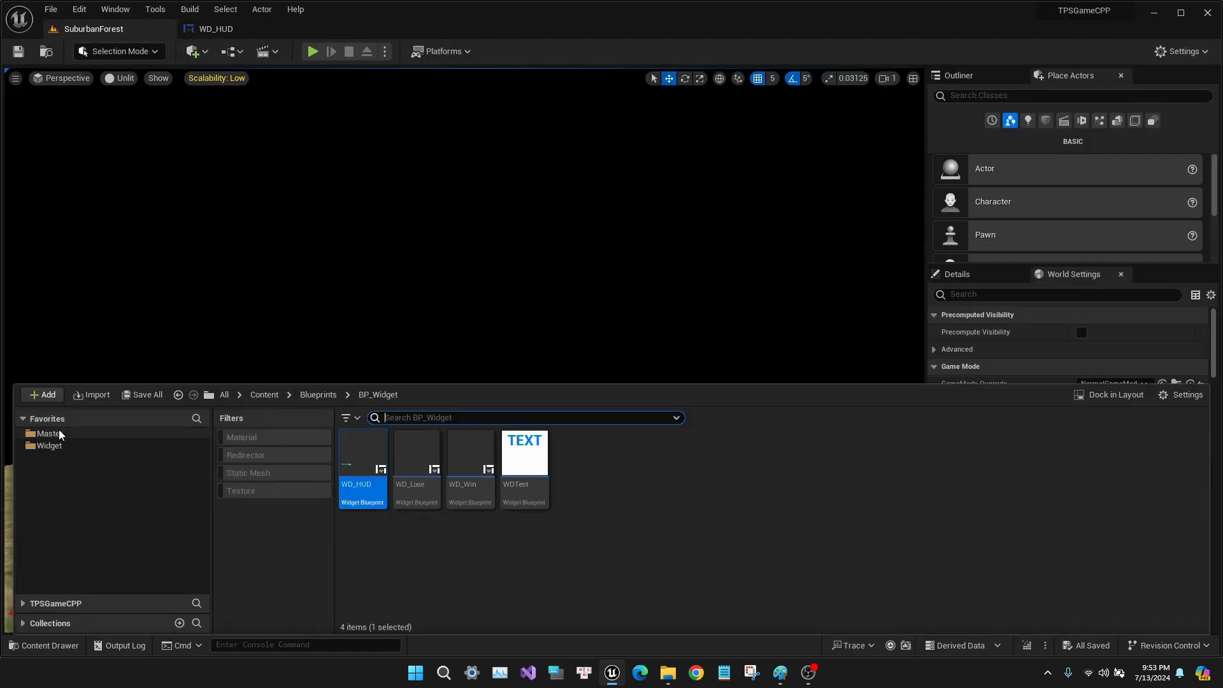
{"action": "right_click", "coordinate": [468, 480]}
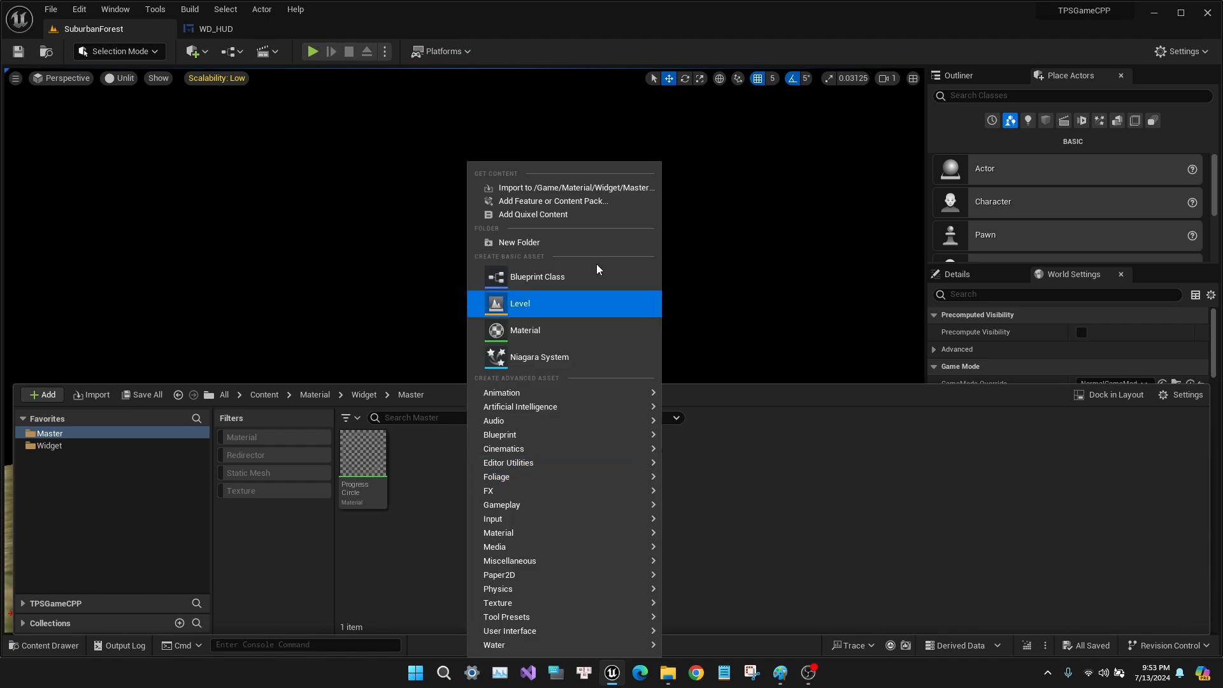
{"action": "left_click", "coordinate": [597, 327]}
{"action": "type", "text": "M"}
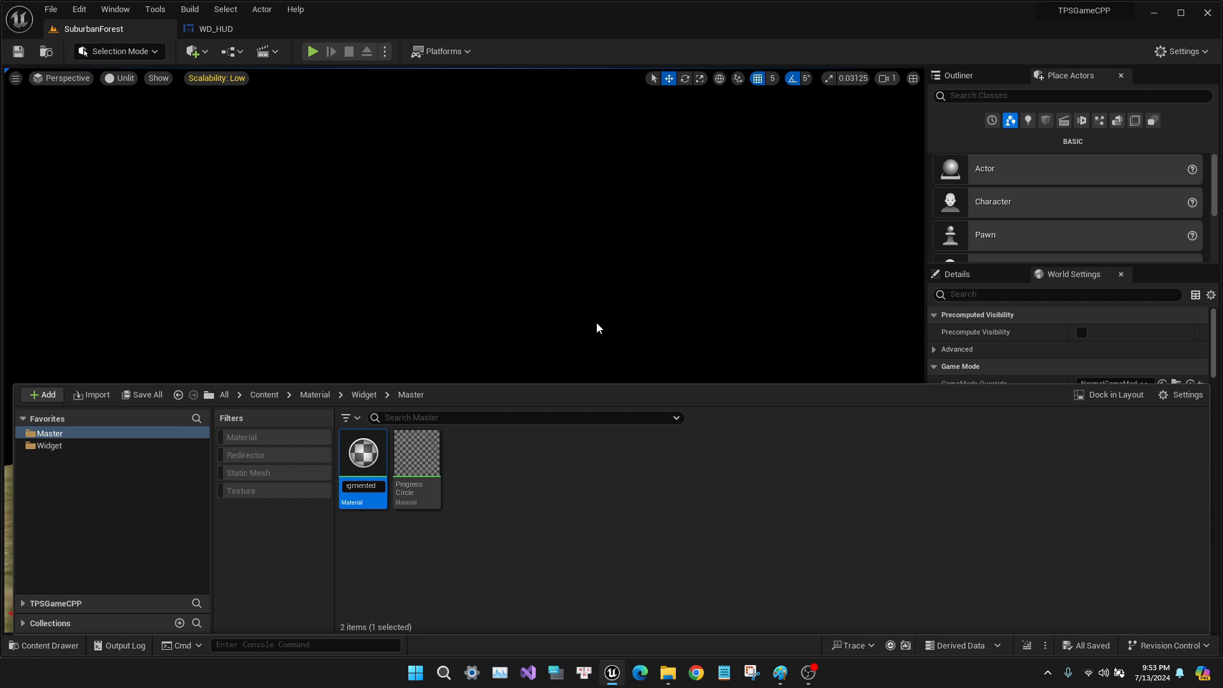
{"action": "type", "text": "_SegmentedBar"}
{"action": "key", "text": "Return"}
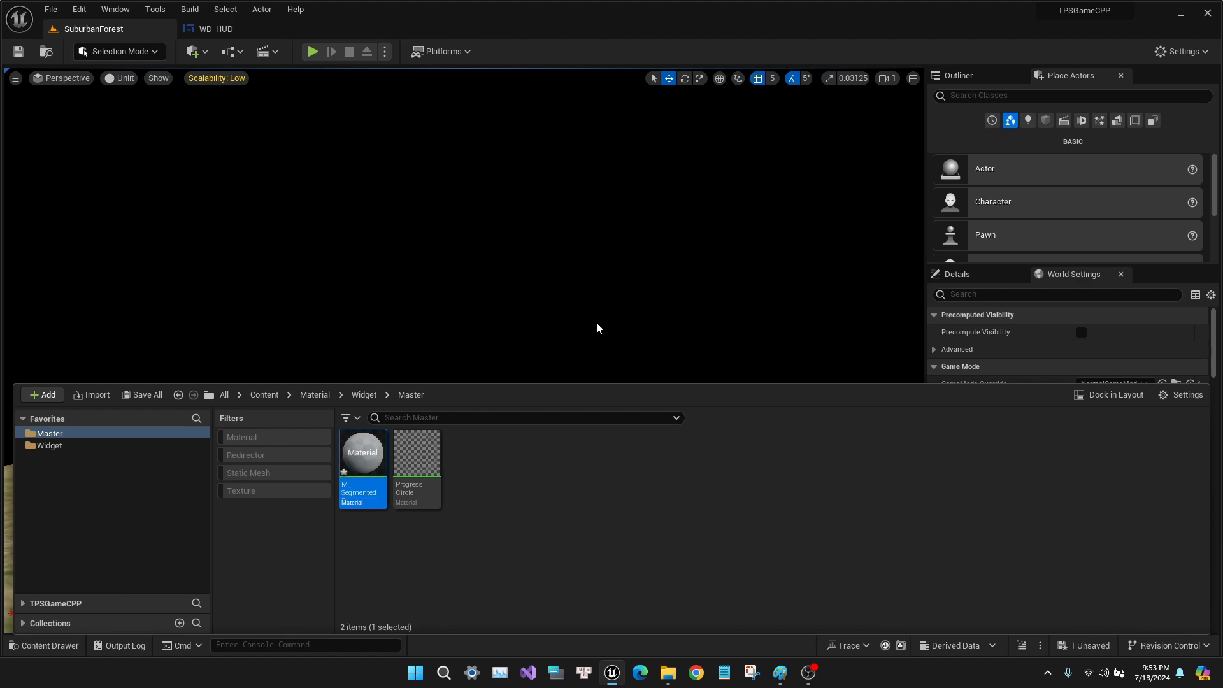
Step: Open the M_SegmentedBar material and set its Material Domain to User Interface
{"action": "double_click", "coordinate": [364, 461]}
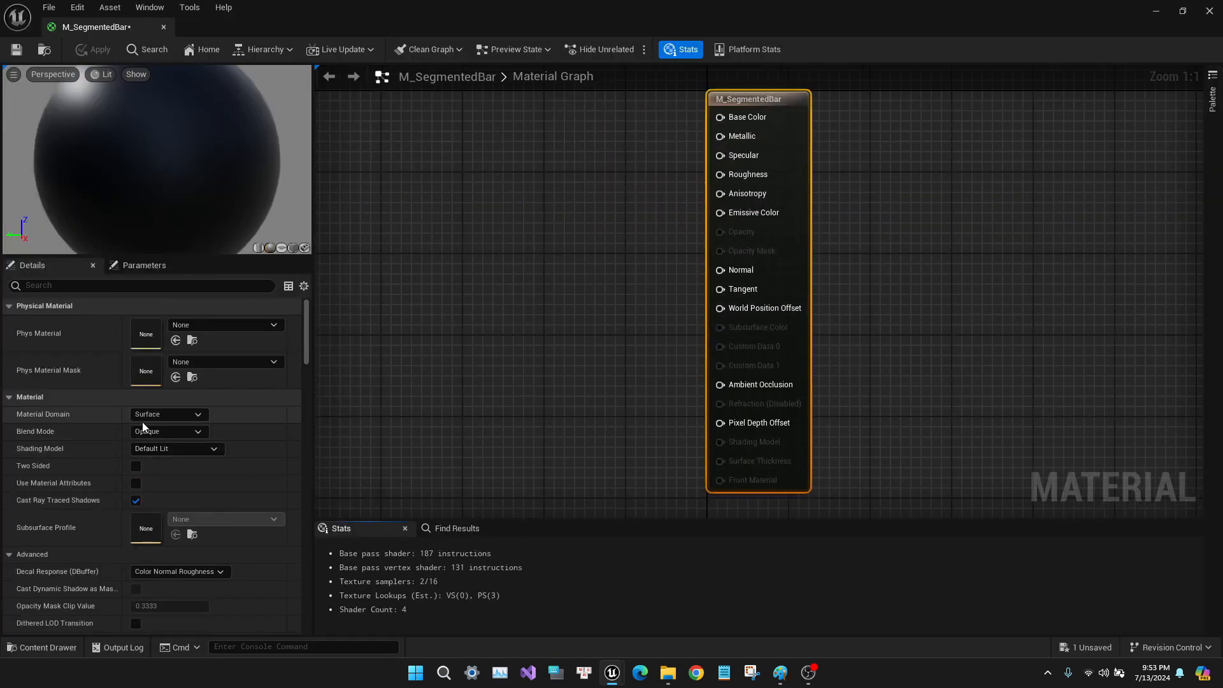
{"action": "left_click", "coordinate": [172, 414]}
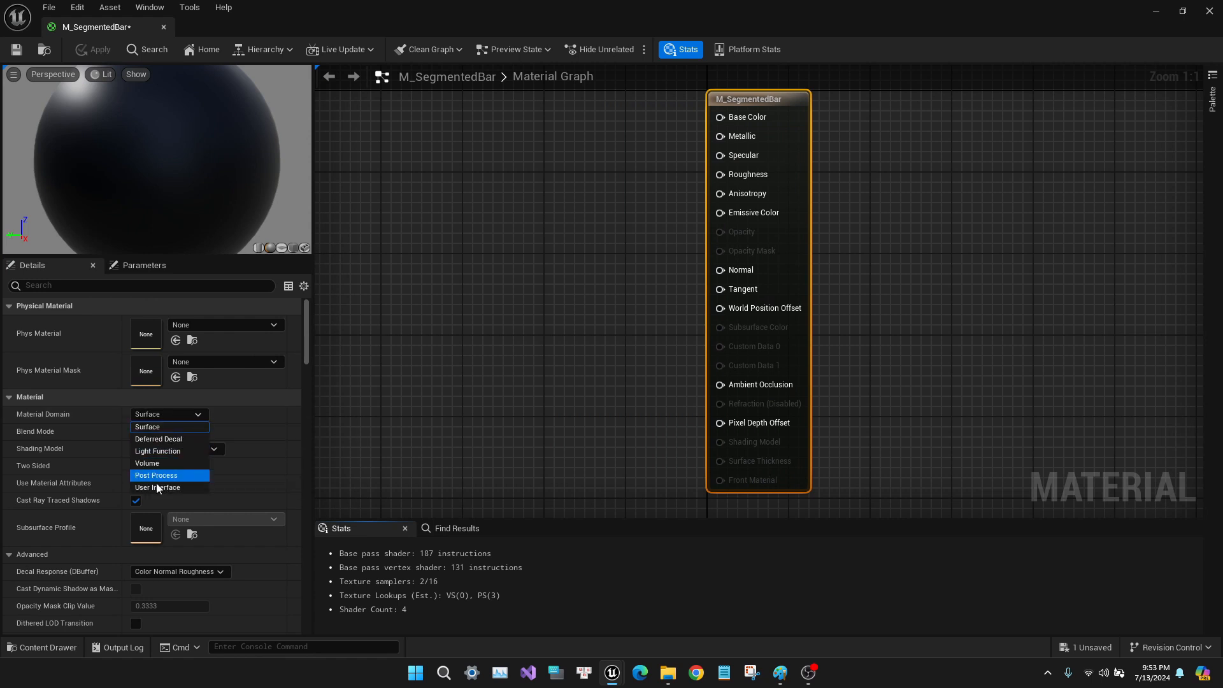
{"action": "left_click", "coordinate": [157, 487]}
{"action": "right_click_drag", "start_coordinate": [664, 317], "coordinate": [685, 487]}
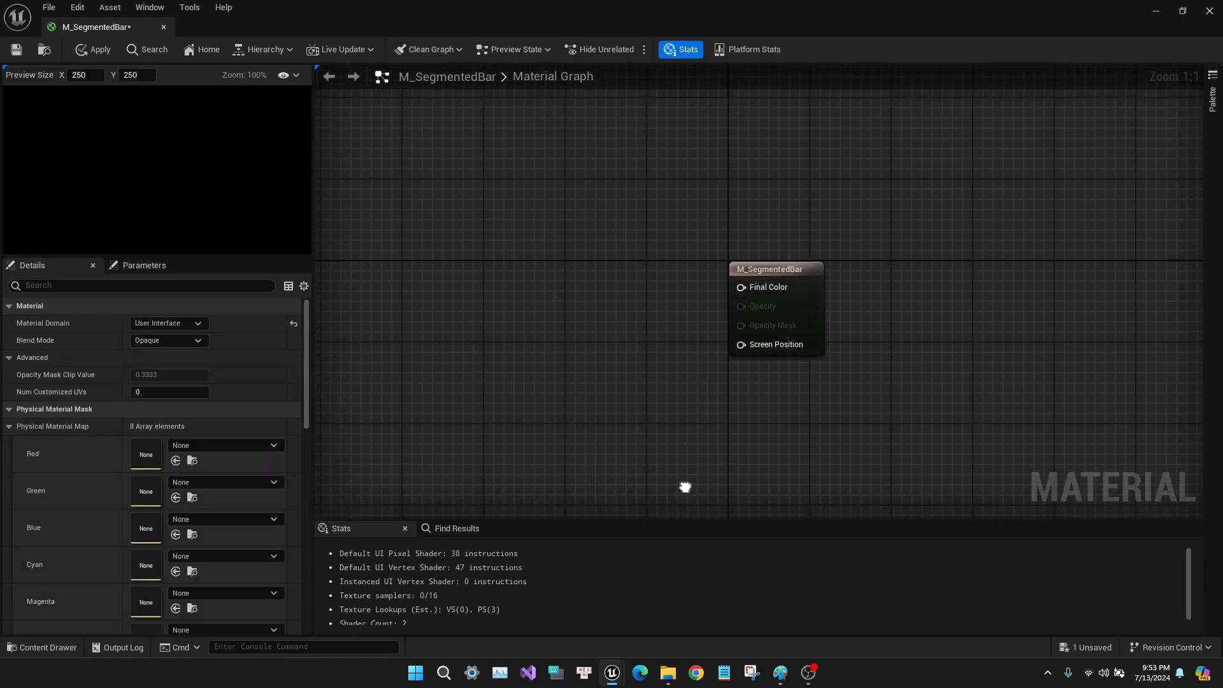
{"action": "right_click_drag", "start_coordinate": [435, 317], "coordinate": [470, 327]}
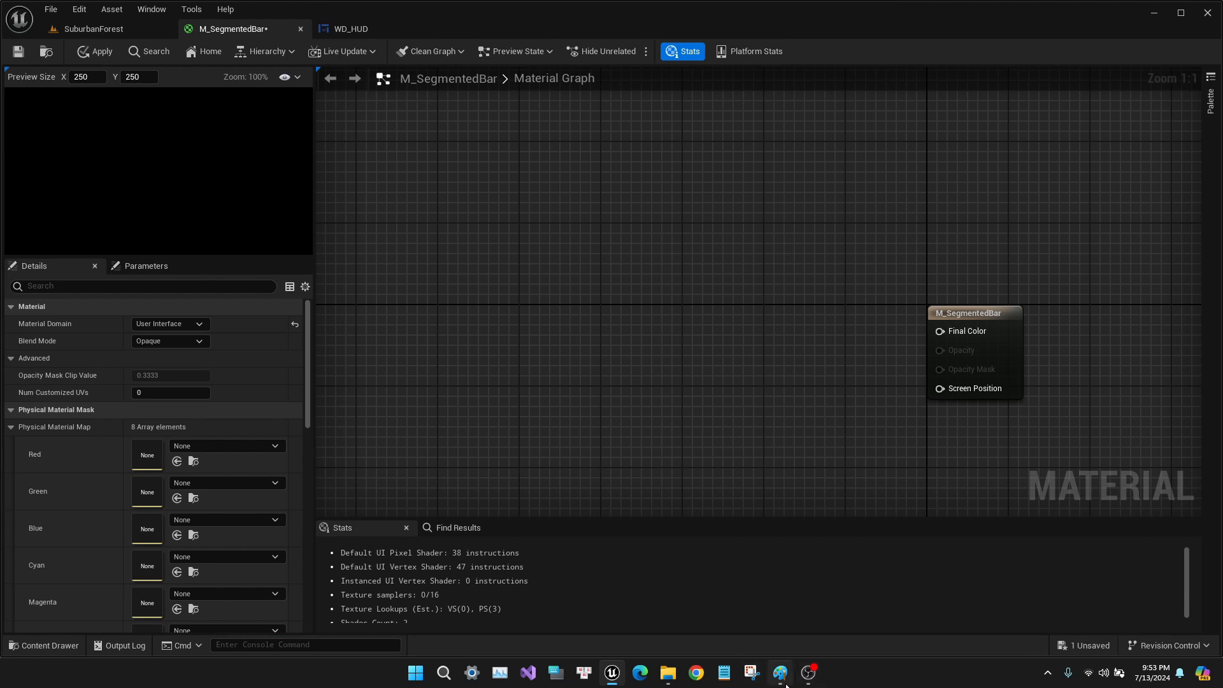
Step: Switch to Paint to examine the SegmentRed.png segment image, and close it
{"action": "mouse_move", "coordinate": [782, 682]}
{"action": "left_click", "coordinate": [774, 609]}
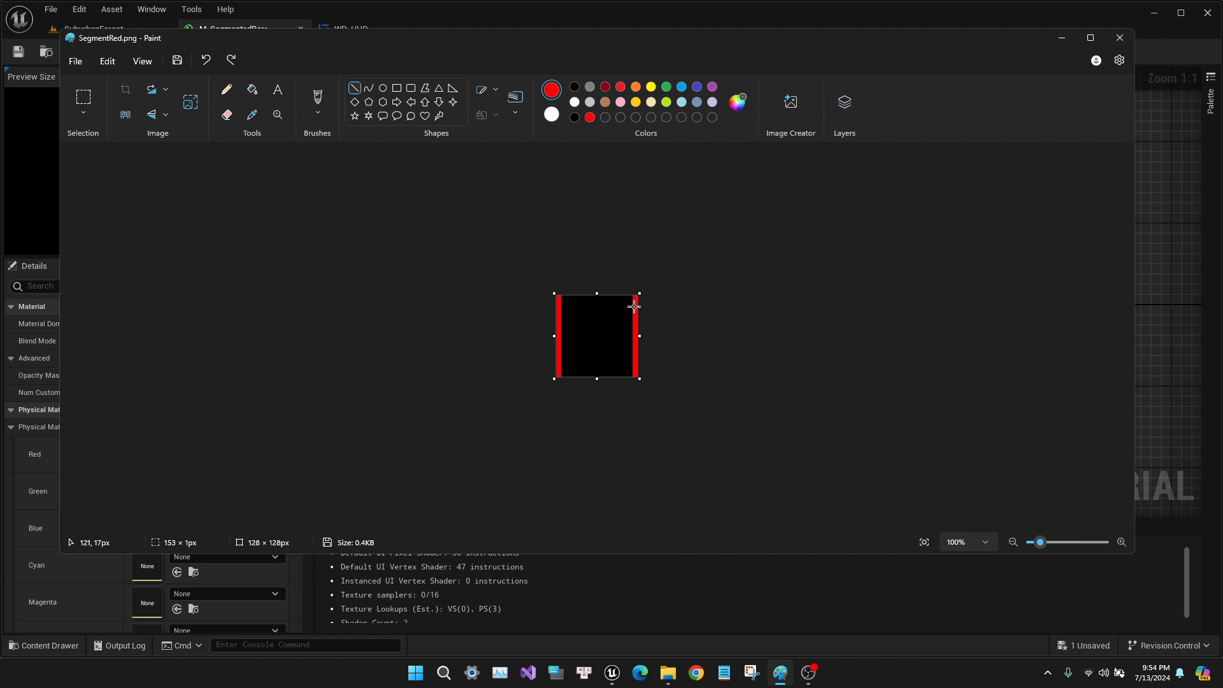
{"action": "left_click", "coordinate": [1119, 38]}
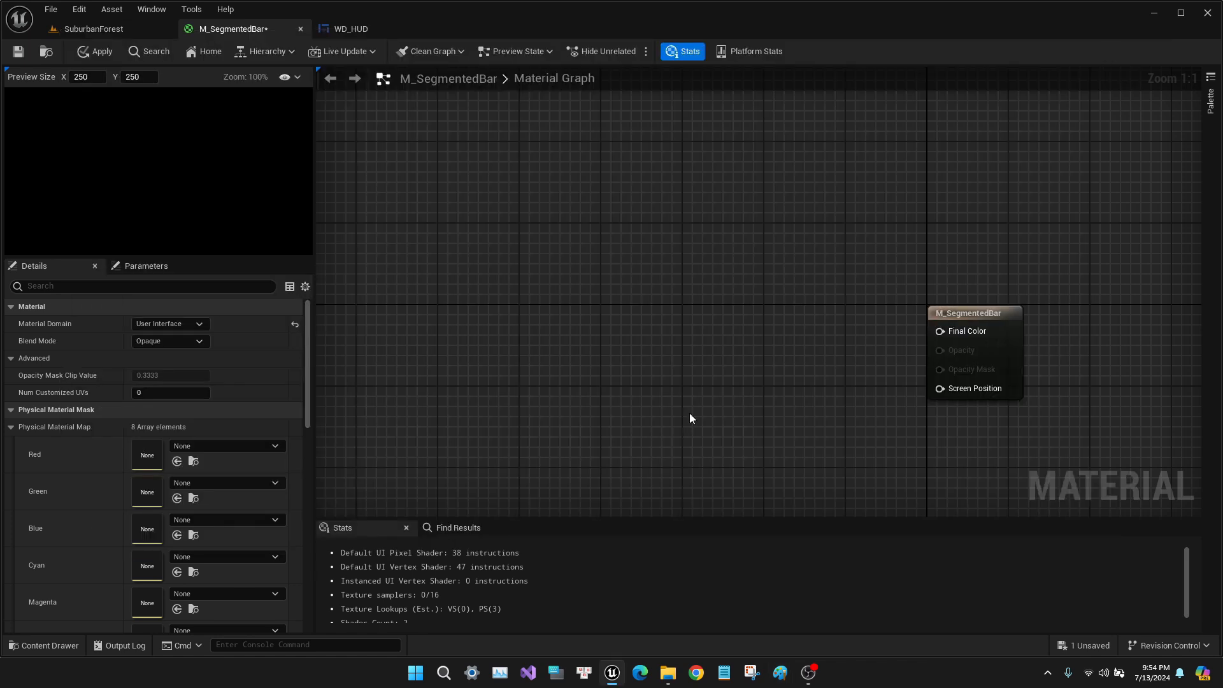
Step: Import the SegmentRed.png image as a texture into the Master folder
{"action": "key", "text": "ctrl+space"}
{"action": "right_click", "coordinate": [531, 513]}
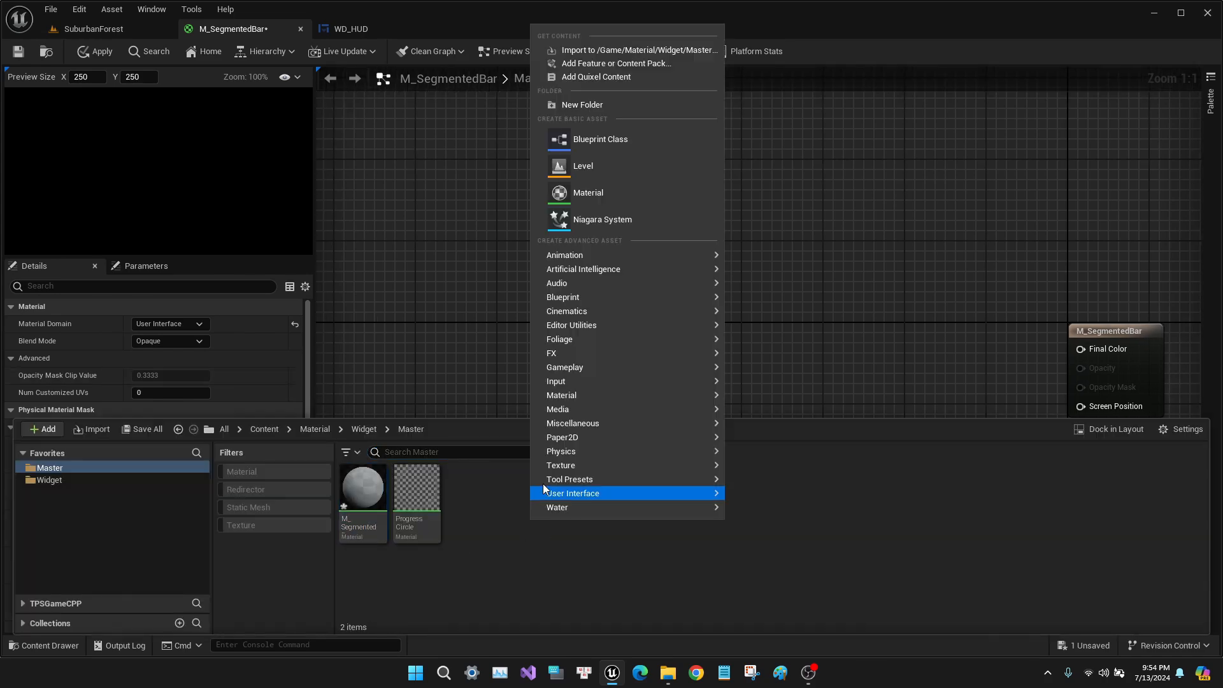
{"action": "left_click", "coordinate": [625, 52]}
{"action": "scroll", "coordinate": [459, 306], "scroll_direction": "down", "scroll_amount": 3}
{"action": "left_click", "coordinate": [288, 388]}
{"action": "left_click", "coordinate": [500, 461]}
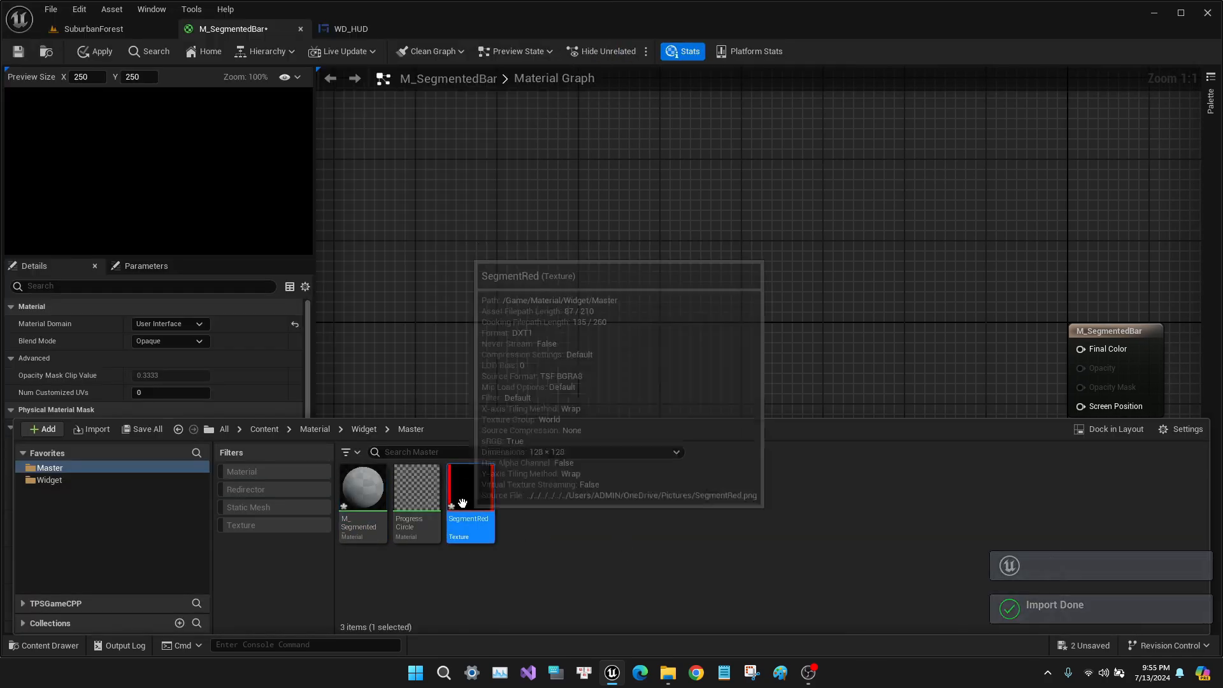
Step: Add the SegmentRed texture to the M_SegmentedBar material graph as a Texture Sample node
{"action": "left_click_drag", "start_coordinate": [462, 501], "coordinate": [548, 258]}
{"action": "right_click_drag", "start_coordinate": [562, 351], "coordinate": [805, 343]}
{"action": "right_click_drag", "start_coordinate": [654, 413], "coordinate": [539, 399]}
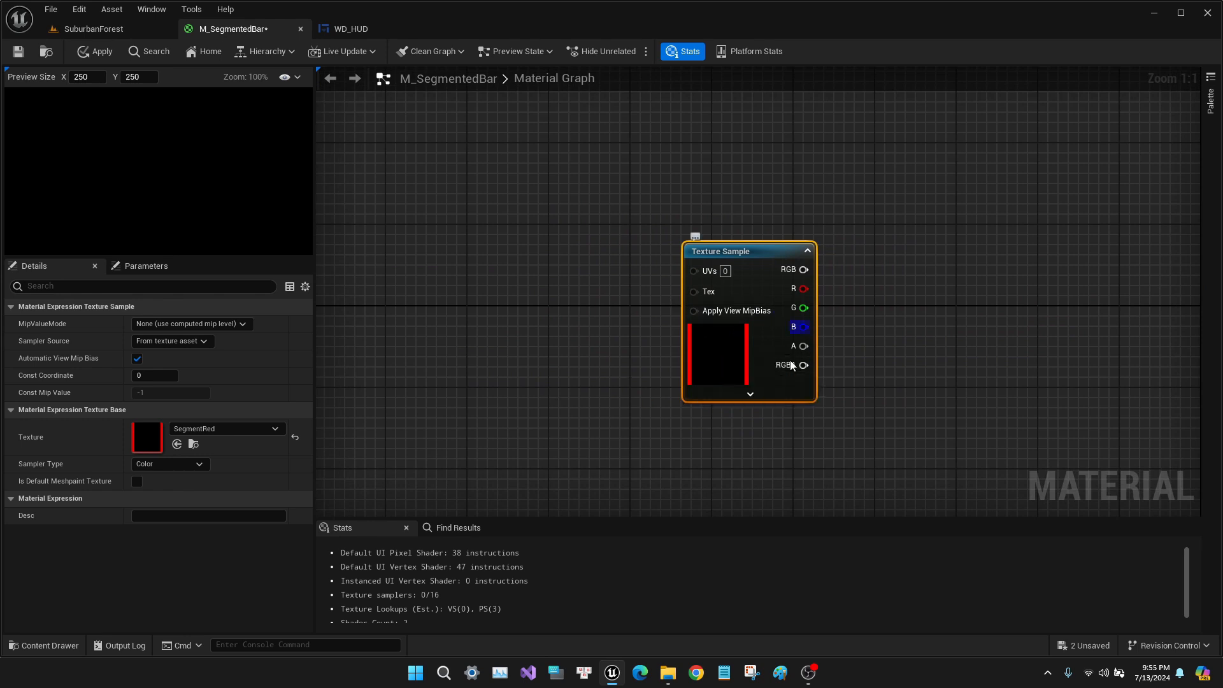
{"action": "right_click_drag", "start_coordinate": [653, 317], "coordinate": [688, 354]}
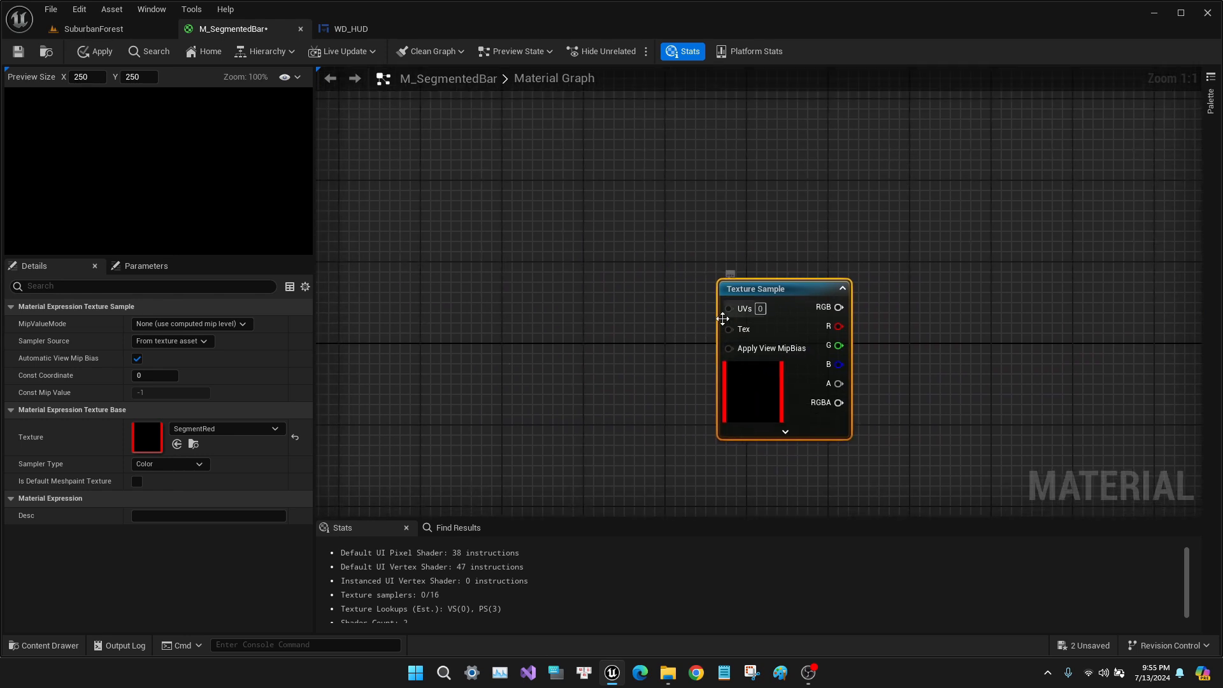
Step: Add a TextureCoordinate node to the graph, well to the left of the Texture Sample node
{"action": "right_click_drag", "start_coordinate": [735, 322], "coordinate": [835, 319]}
{"action": "right_click", "coordinate": [532, 306]}
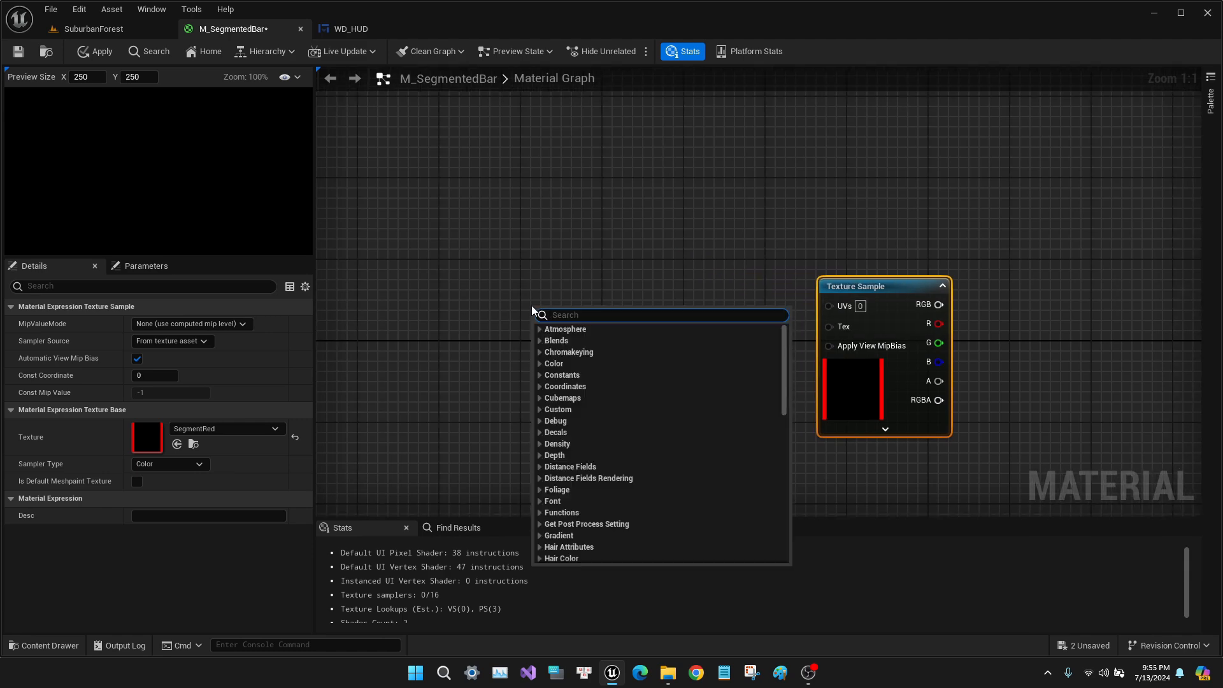
{"action": "type", "text": "t"}
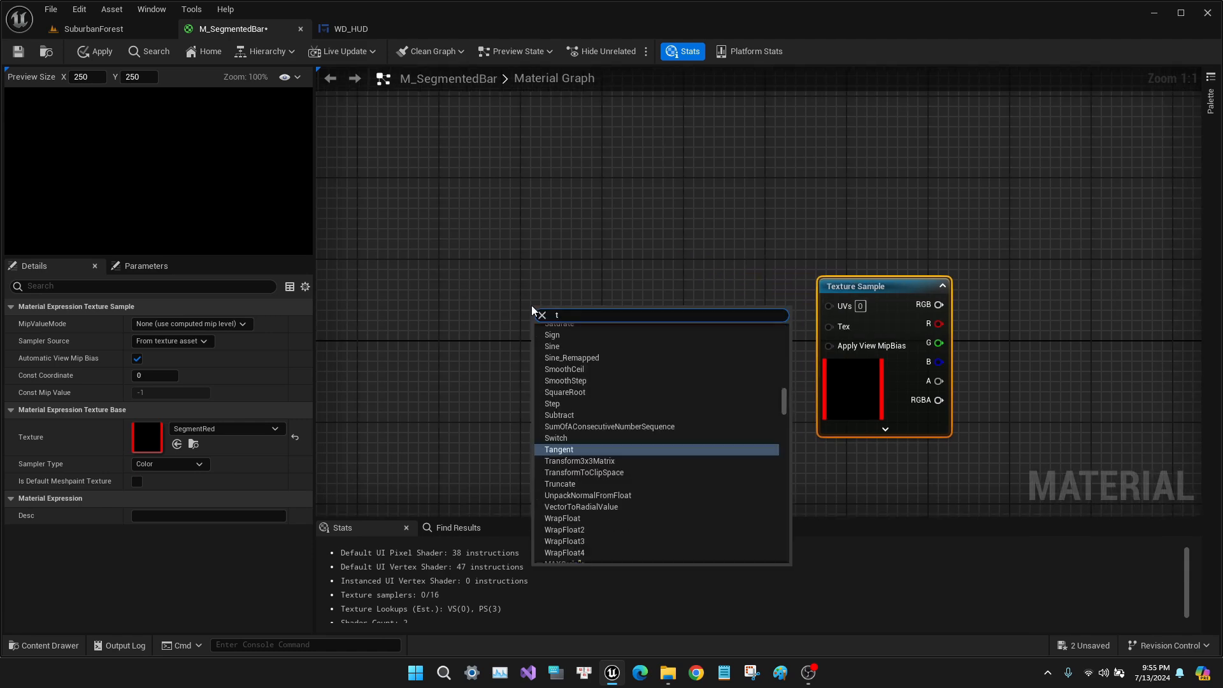
{"action": "type", "text": "extureco"}
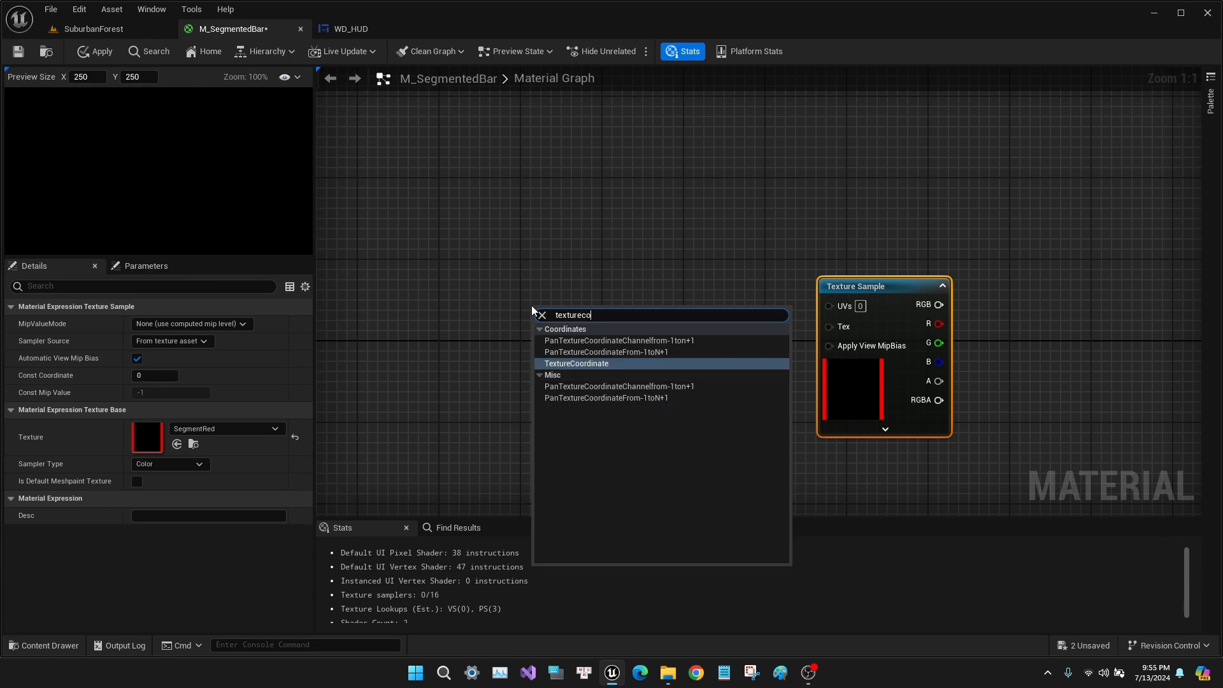
{"action": "key", "text": "Return"}
{"action": "left_click_drag", "start_coordinate": [612, 313], "coordinate": [469, 285]}
{"action": "right_click_drag", "start_coordinate": [625, 351], "coordinate": [751, 352]}
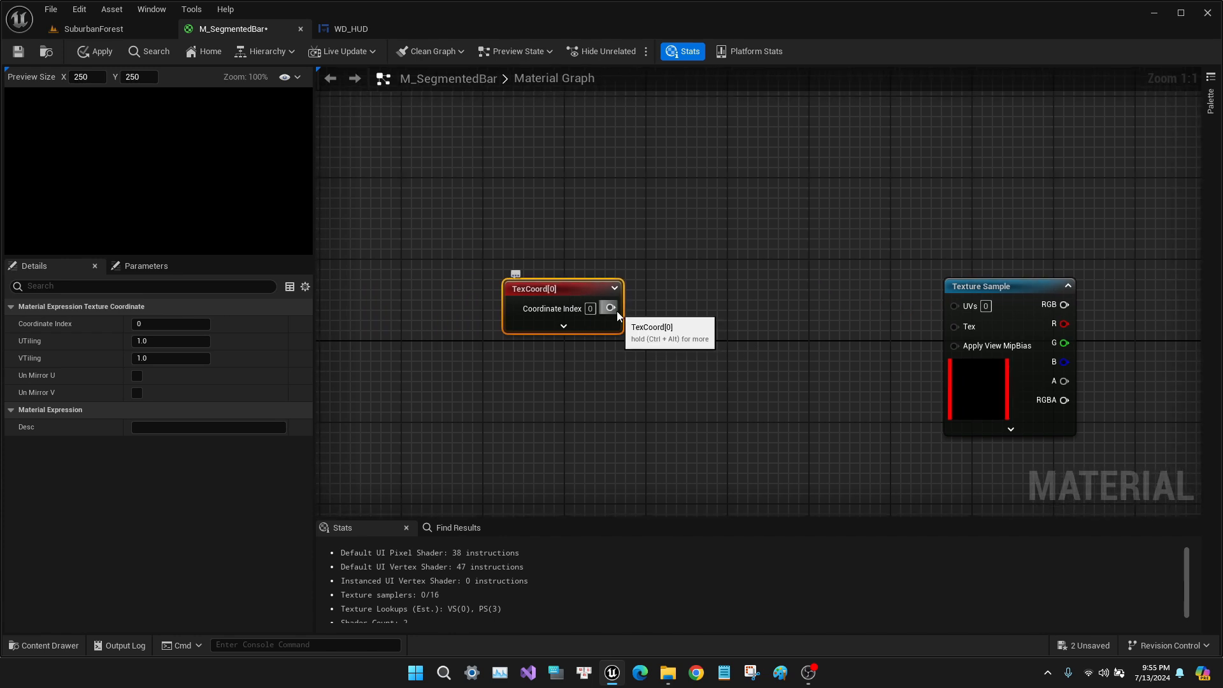
Step: Create a BreakOutFloat2Components node fed by the TexCoord output
{"action": "left_click_drag", "start_coordinate": [610, 308], "coordinate": [671, 312]}
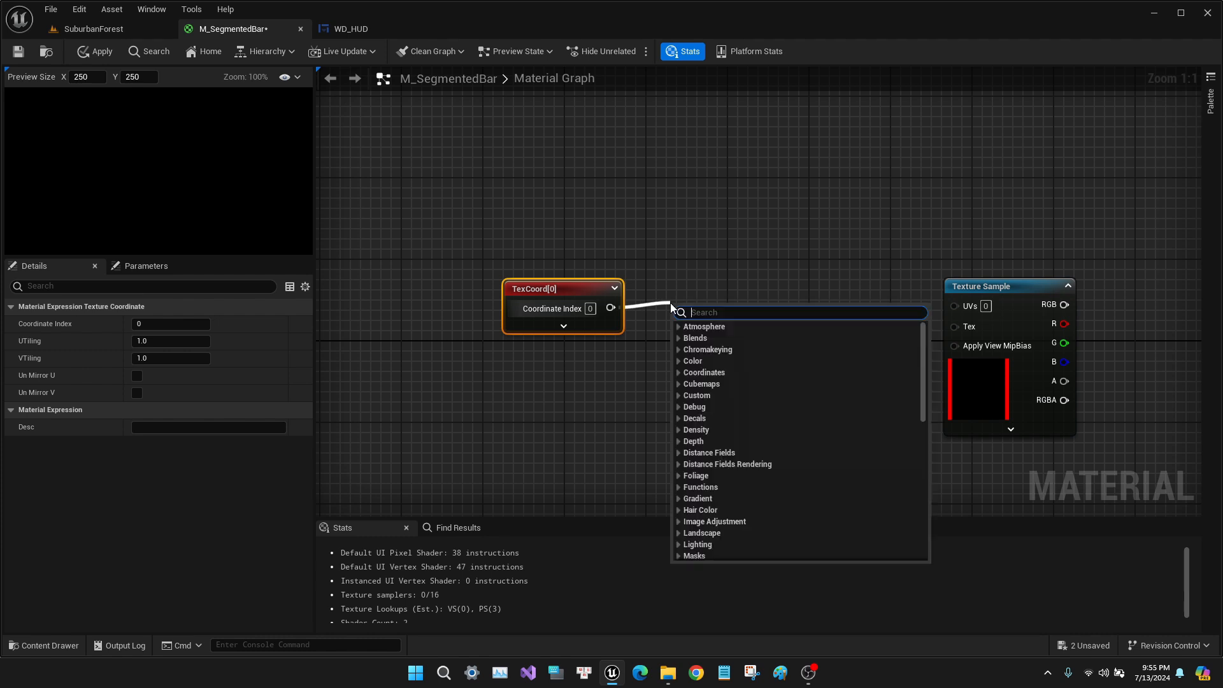
{"action": "type", "text": "bra"}
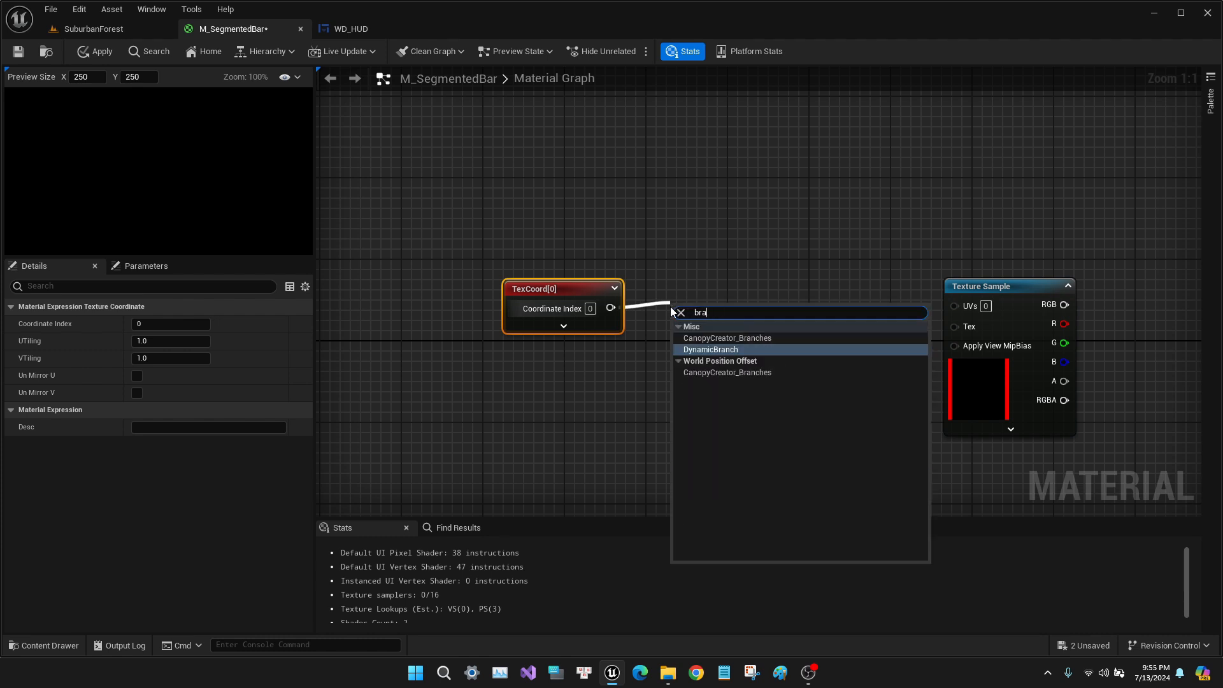
{"action": "key", "text": "BackSpace"}
{"action": "type", "text": "e"}
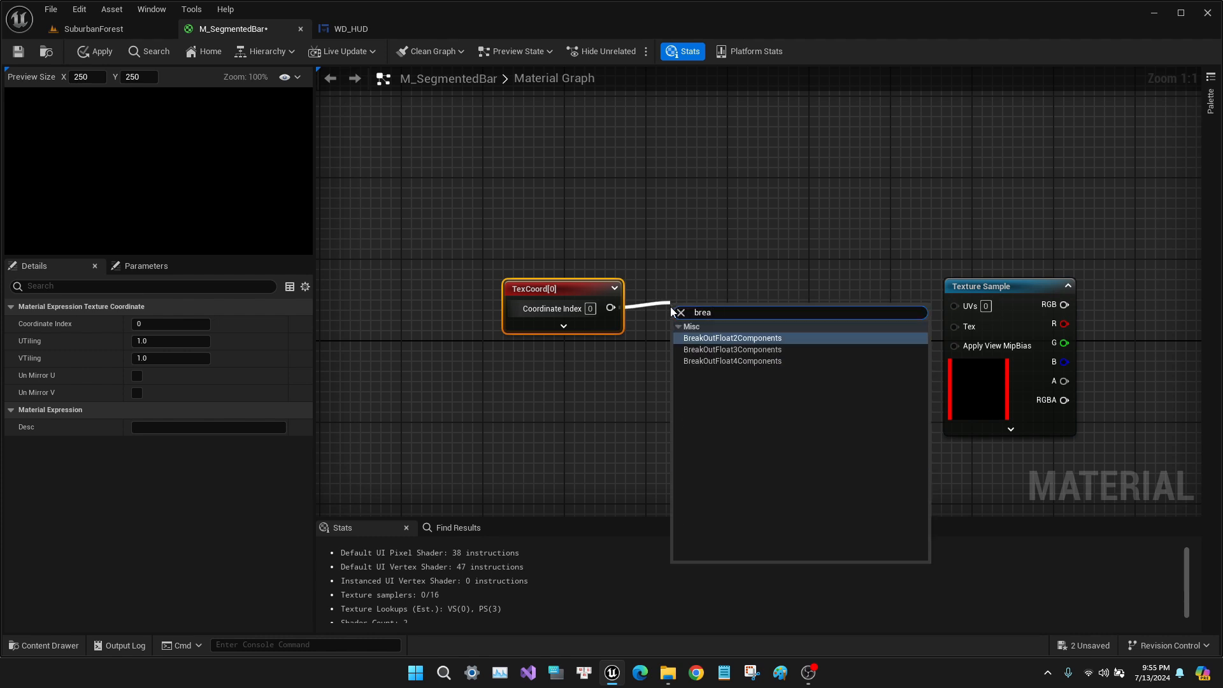
{"action": "key", "text": "Return"}
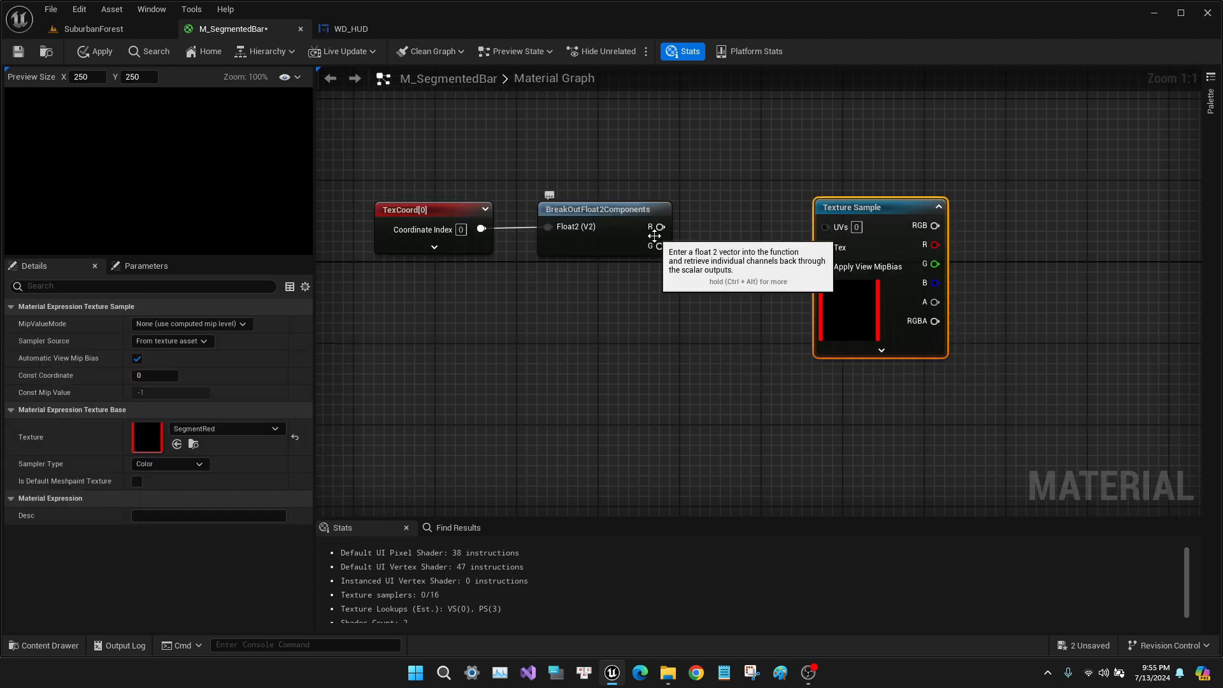
Step: Create an Add node fed by the R output of BreakOutFloat2Components, and space it and the Texture Sample farther apart
{"action": "left_click_drag", "start_coordinate": [656, 227], "coordinate": [706, 240]}
{"action": "type", "text": "add"}
{"action": "key", "text": "Return"}
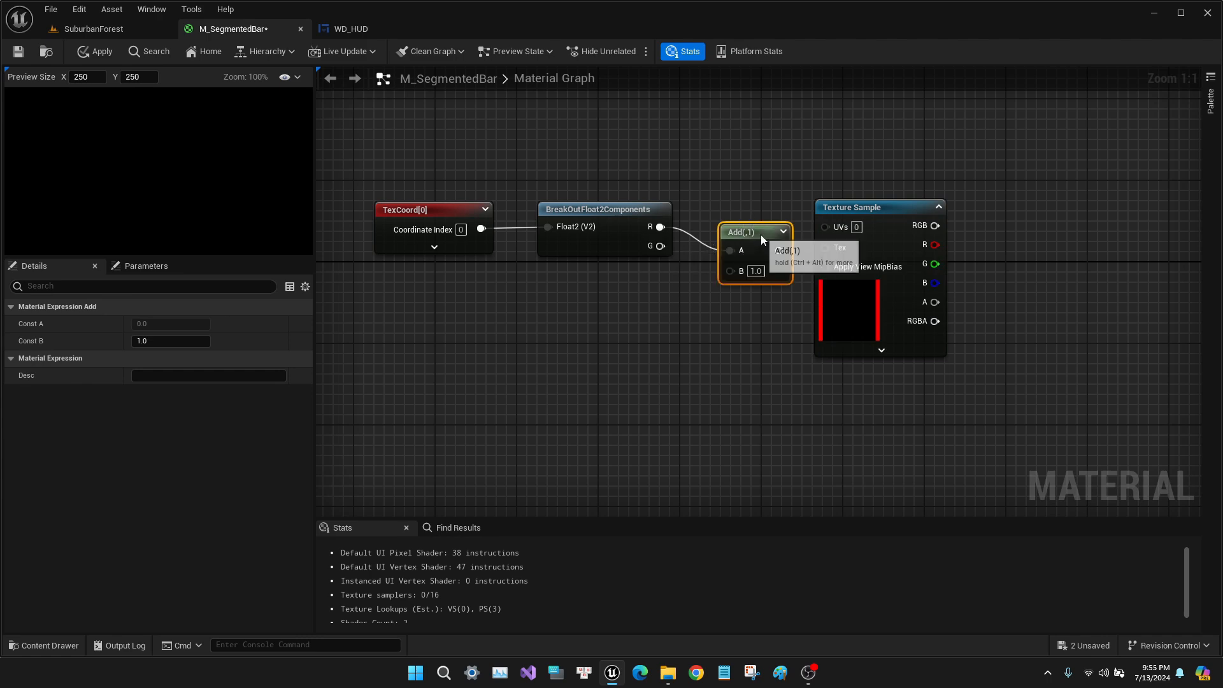
{"action": "left_click_drag", "start_coordinate": [760, 239], "coordinate": [782, 208]}
{"action": "left_click_drag", "start_coordinate": [866, 205], "coordinate": [1006, 176]}
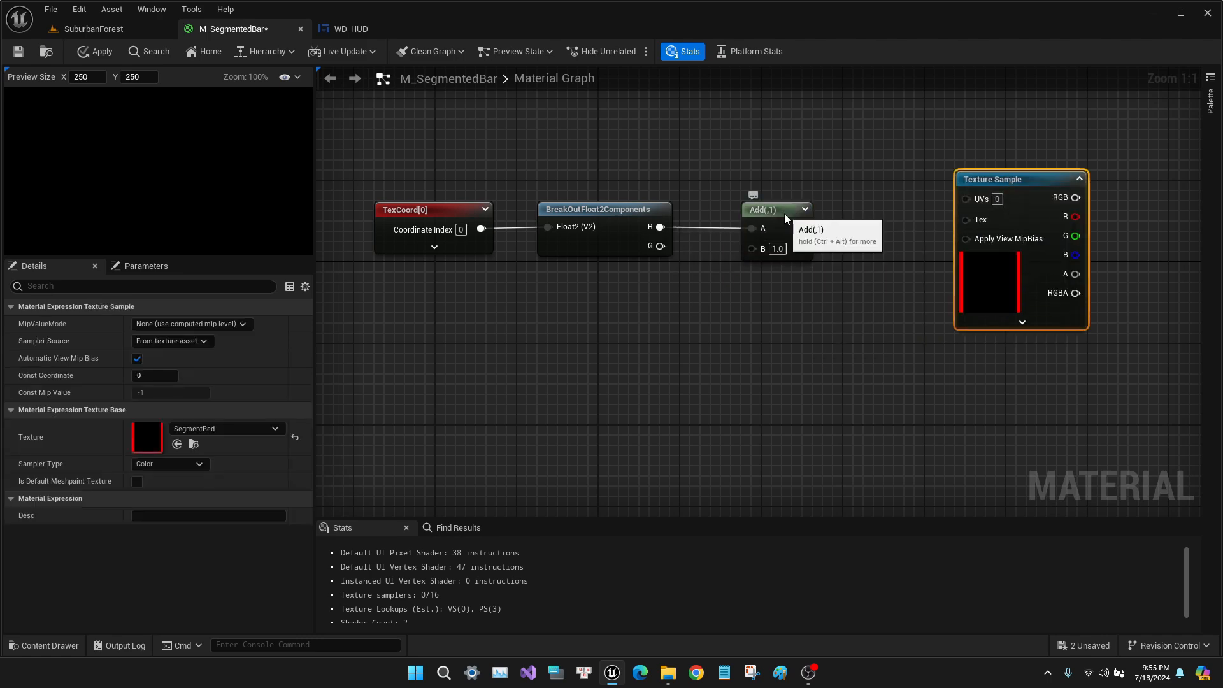
{"action": "left_click_drag", "start_coordinate": [785, 214], "coordinate": [856, 214]}
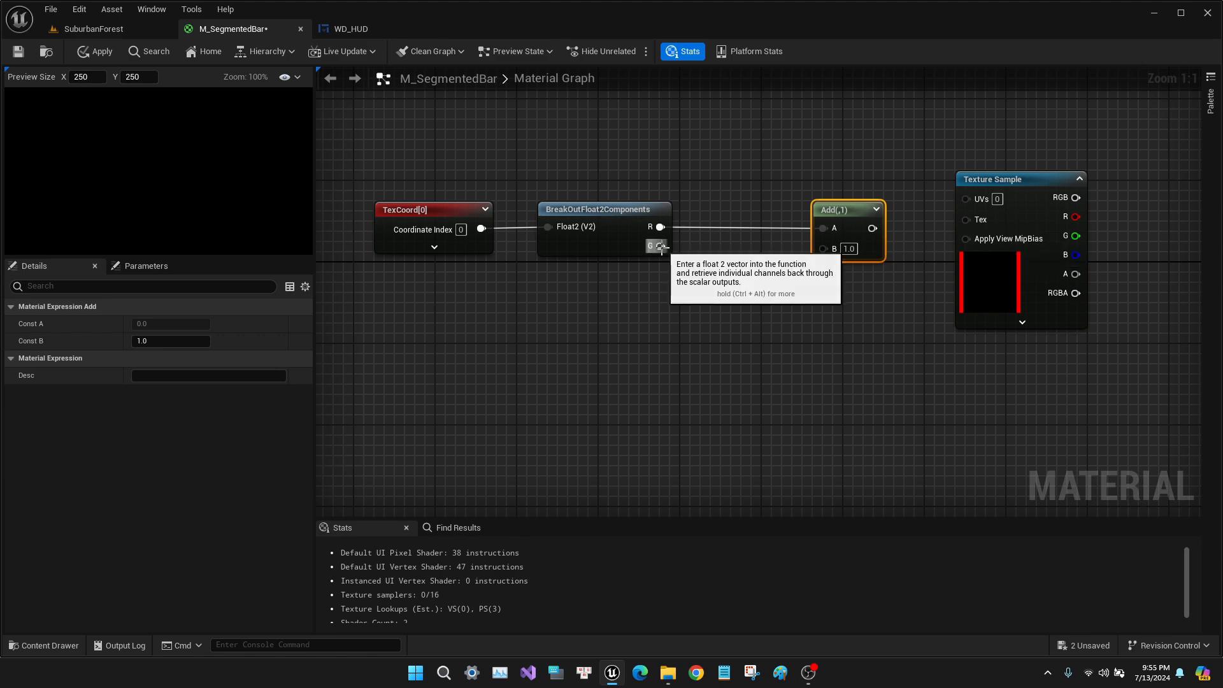
Step: Add a Multiply node below the Add node and connect the G output of BreakOutFloat2Components to its A input
{"action": "left_click_drag", "start_coordinate": [661, 247], "coordinate": [591, 306]}
{"action": "left_click", "coordinate": [591, 305]}
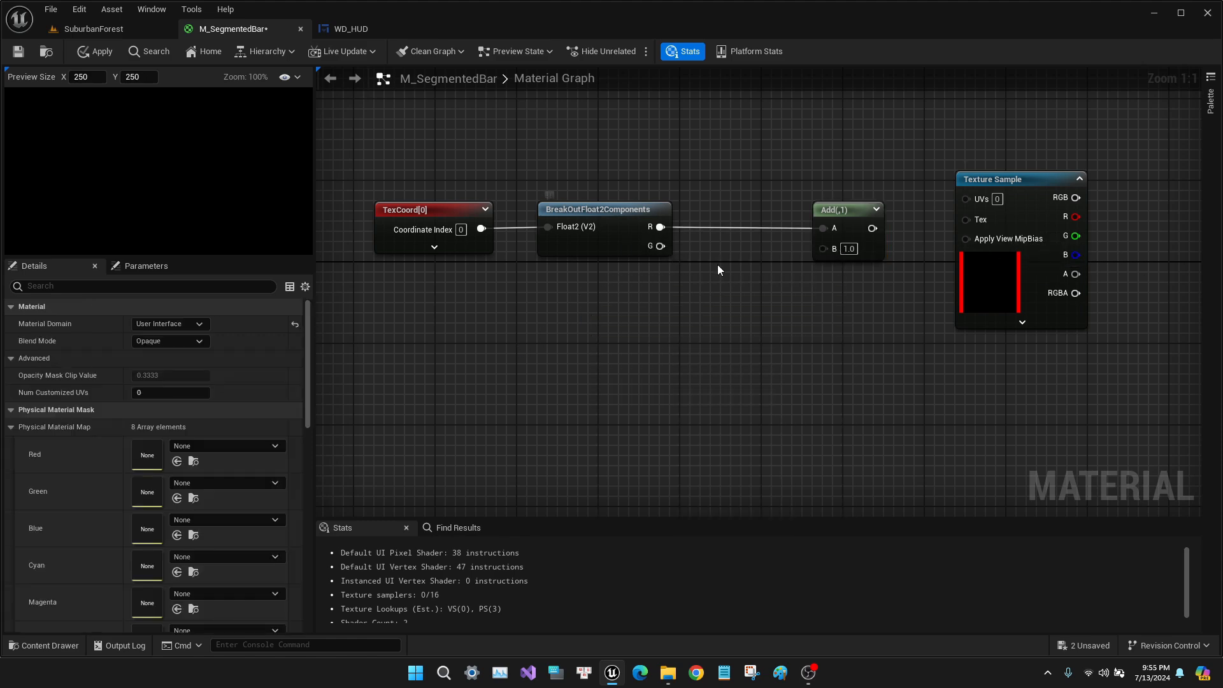
{"action": "left_click", "coordinate": [701, 298]}
{"action": "left_click_drag", "start_coordinate": [705, 323], "coordinate": [660, 246]}
Step: Create a scalar parameter named ShearFactor below and to the left of the Multiply node
{"action": "left_click_drag", "start_coordinate": [708, 344], "coordinate": [589, 364]}
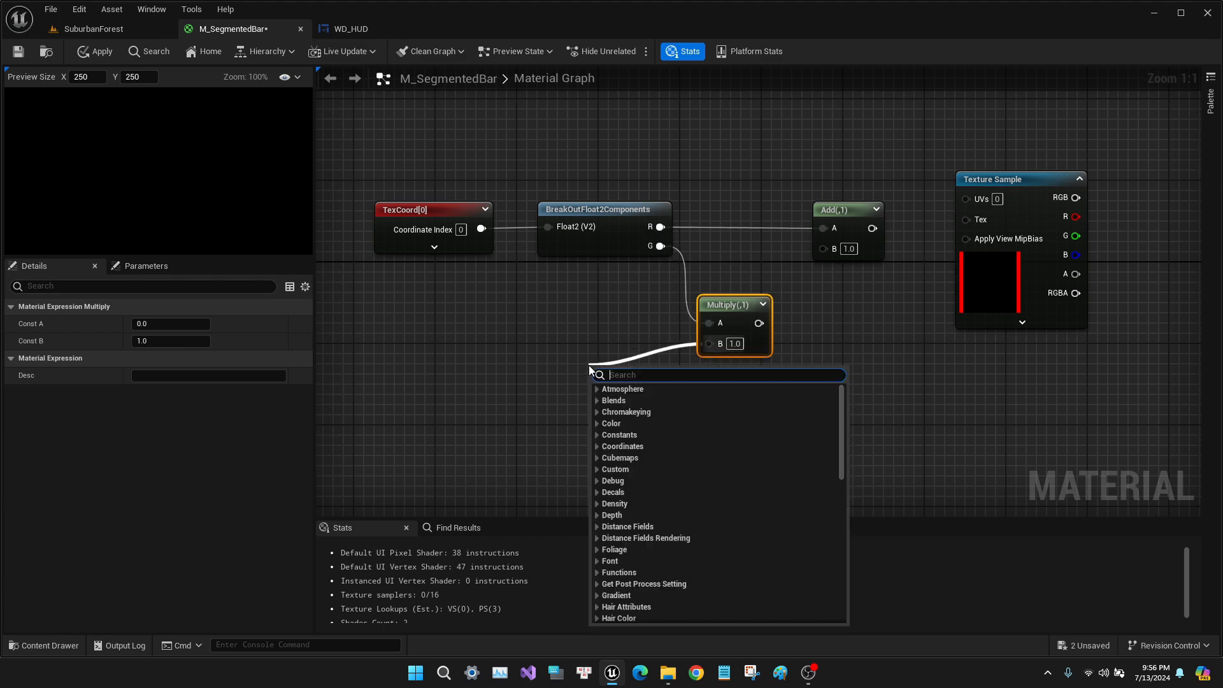
{"action": "left_click", "coordinate": [533, 338]}
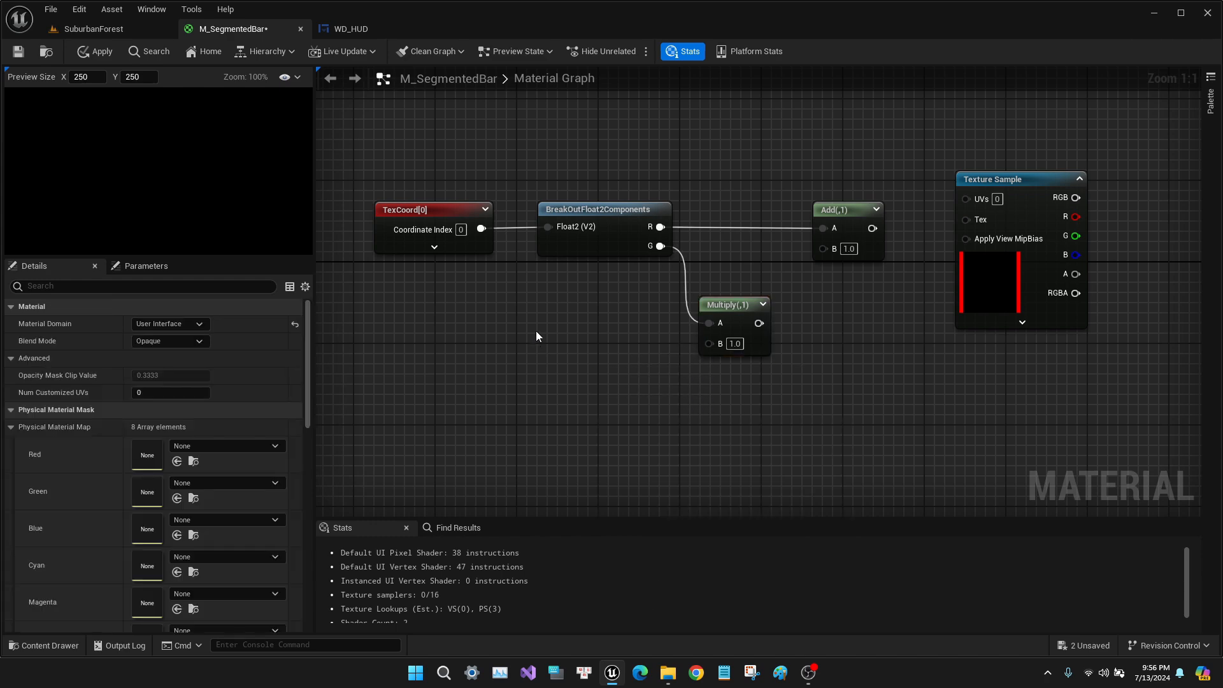
{"action": "left_click", "coordinate": [507, 365]}
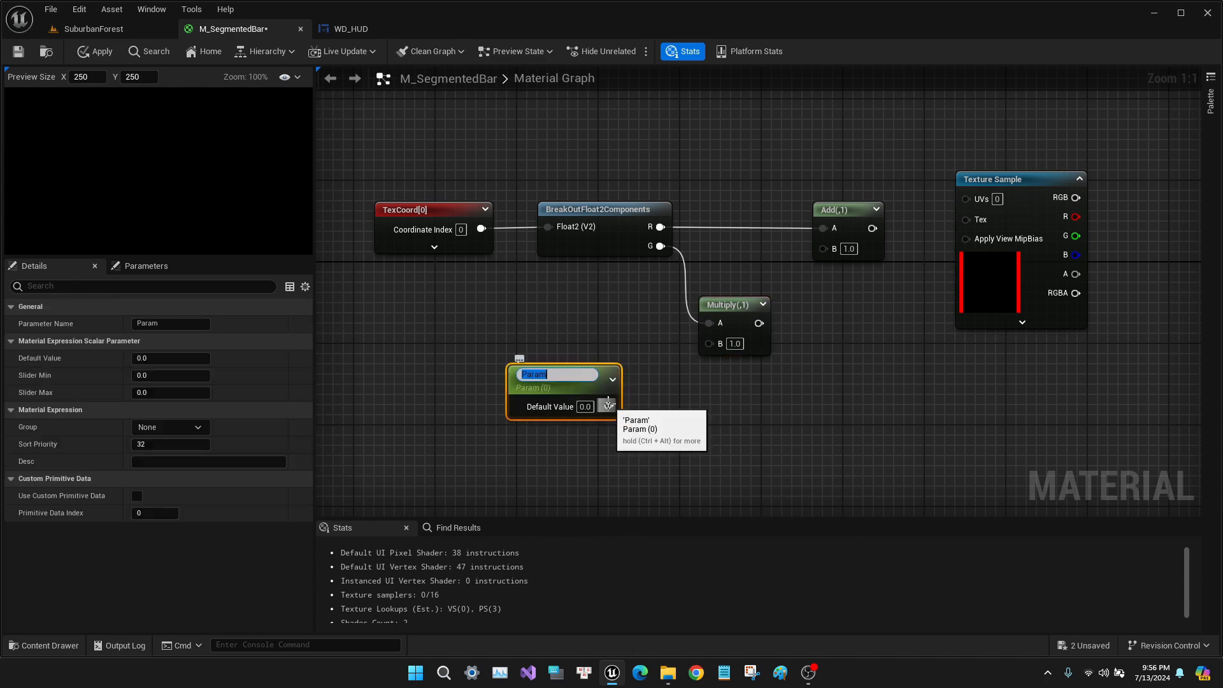
{"action": "type", "text": "ShearFactor"}
{"action": "key", "text": "Return"}
Step: Wire ShearFactor into Multiply's B, Multiply into Add's B and Add into the Texture Sample's UVs, aligning the Texture Sample with the row
{"action": "left_click_drag", "start_coordinate": [608, 402], "coordinate": [823, 248]}
{"action": "left_click_drag", "start_coordinate": [854, 228], "coordinate": [966, 199]}
{"action": "left_click_drag", "start_coordinate": [987, 185], "coordinate": [975, 215]}
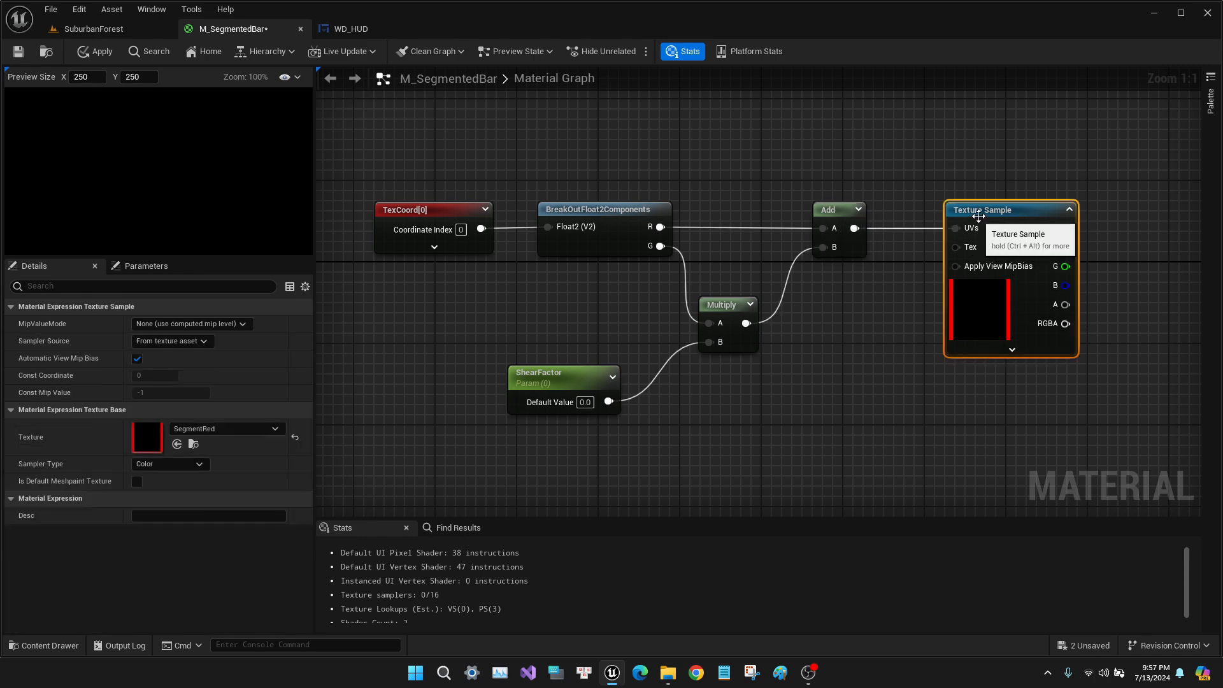
Step: Start previewing the Texture Sample node and zoom the material preview out to 85%
{"action": "right_click", "coordinate": [992, 209]}
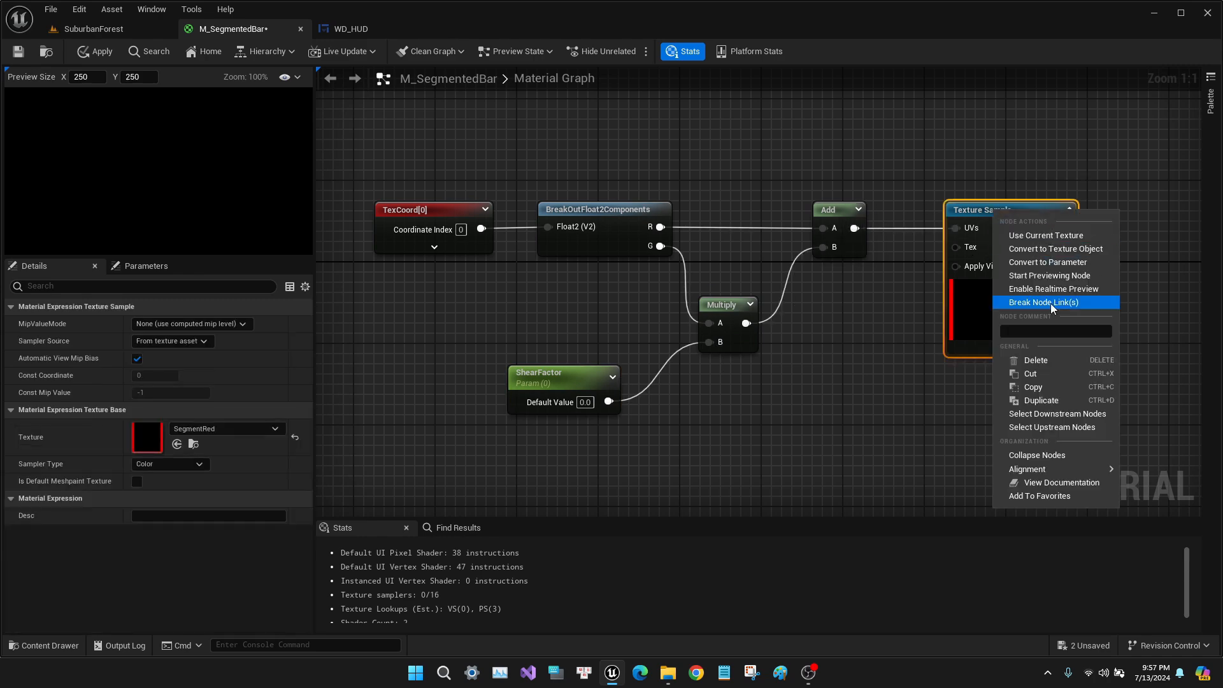
{"action": "left_click", "coordinate": [1047, 275]}
{"action": "scroll", "coordinate": [109, 191], "scroll_direction": "down", "scroll_amount": 2}
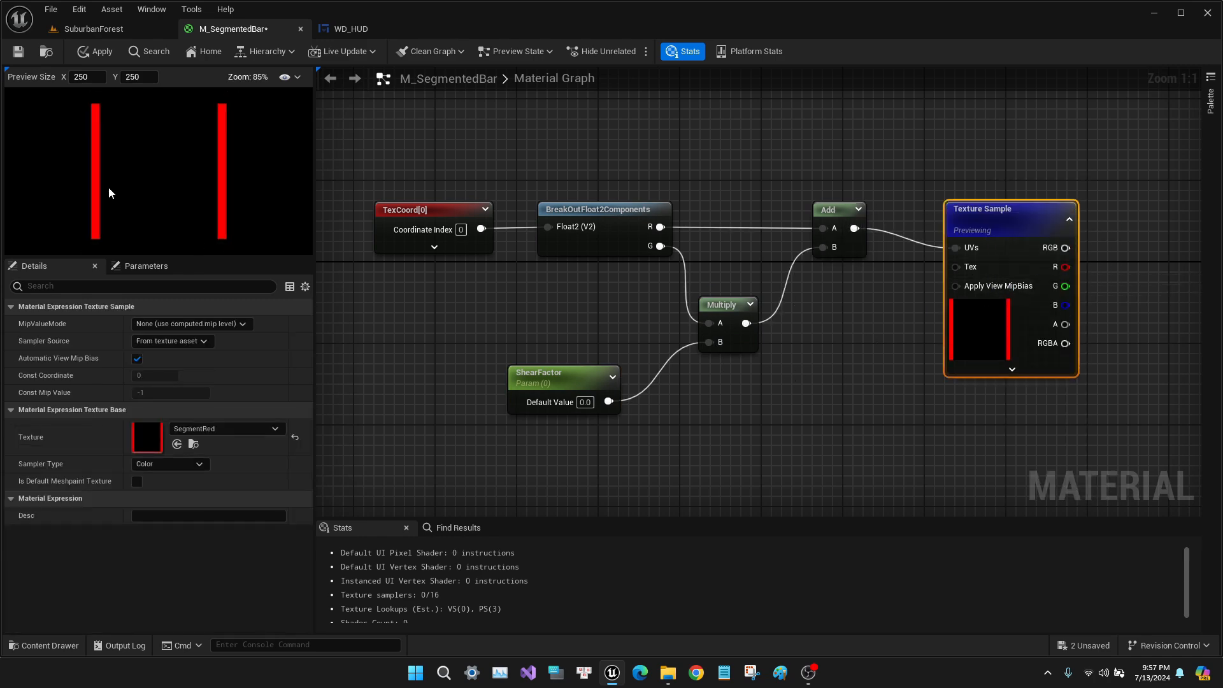
Step: Try a default value of about 0.672 for the ShearFactor parameter to slant the previewed lines
{"action": "left_click", "coordinate": [517, 376]}
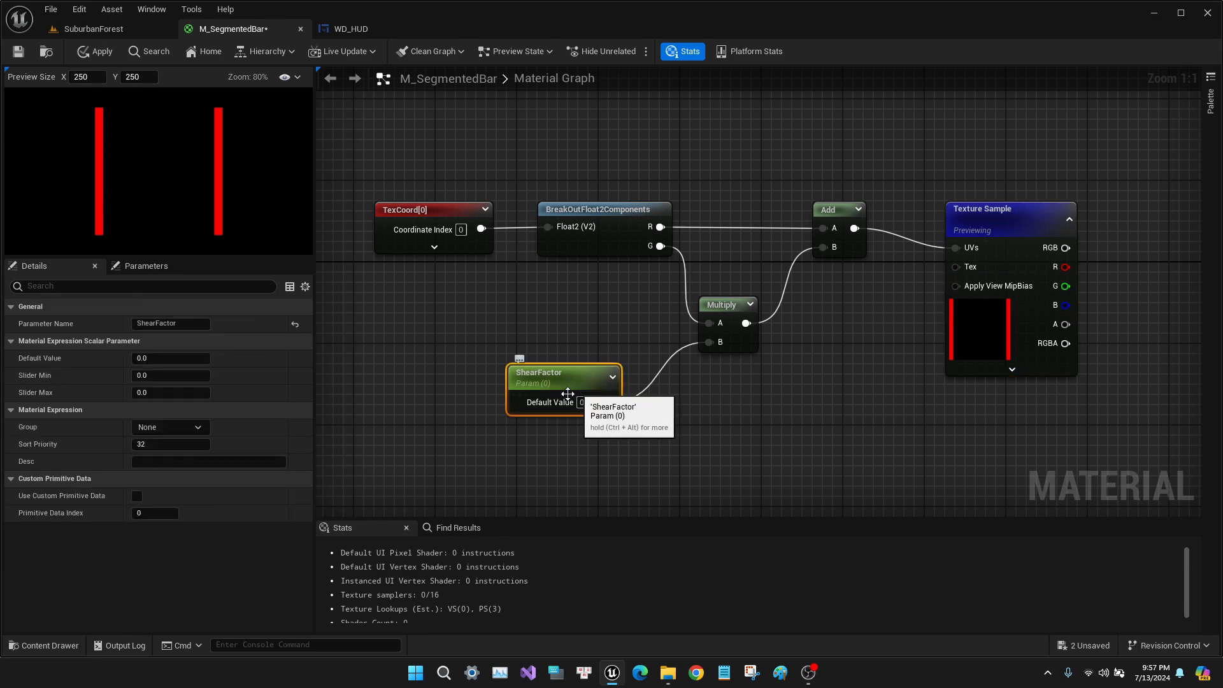
{"action": "left_click_drag", "start_coordinate": [169, 361], "coordinate": [229, 360]}
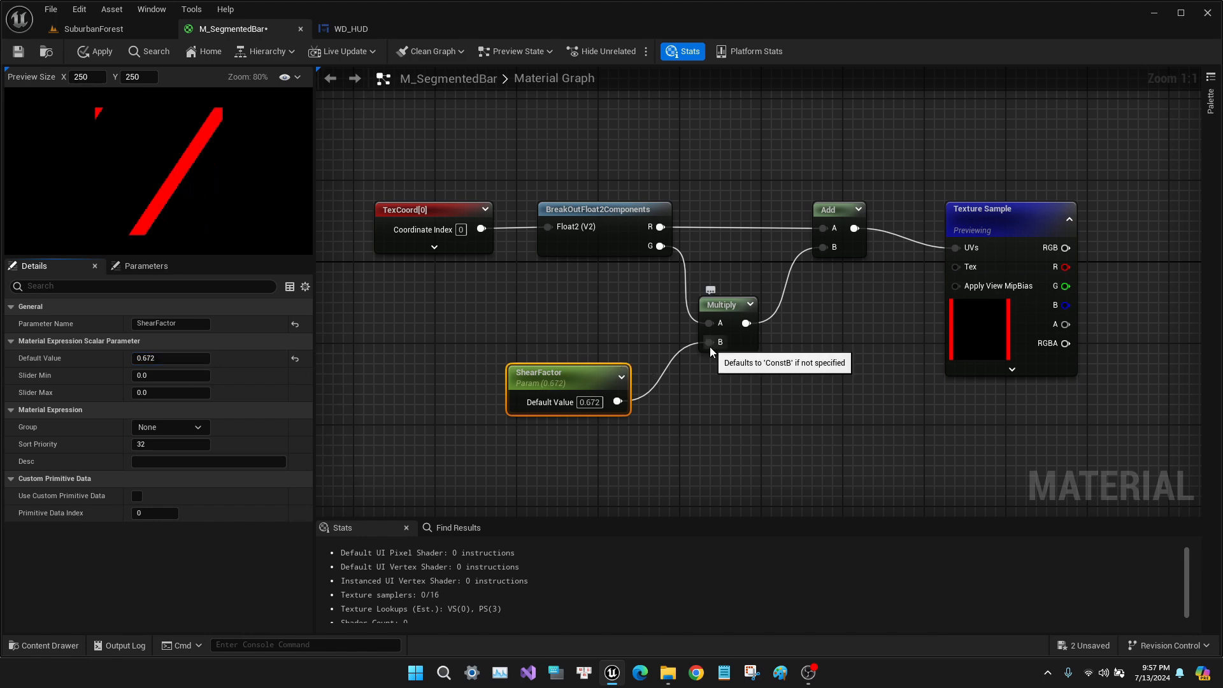
{"action": "left_click", "coordinate": [923, 395]}
Step: Create a scalar parameter named MaxValue below ShearFactor and connect its output to the A input of a new Divide node
{"action": "right_click_drag", "start_coordinate": [922, 395], "coordinate": [923, 389]}
{"action": "scroll", "coordinate": [948, 260], "scroll_direction": "down", "scroll_amount": 2}
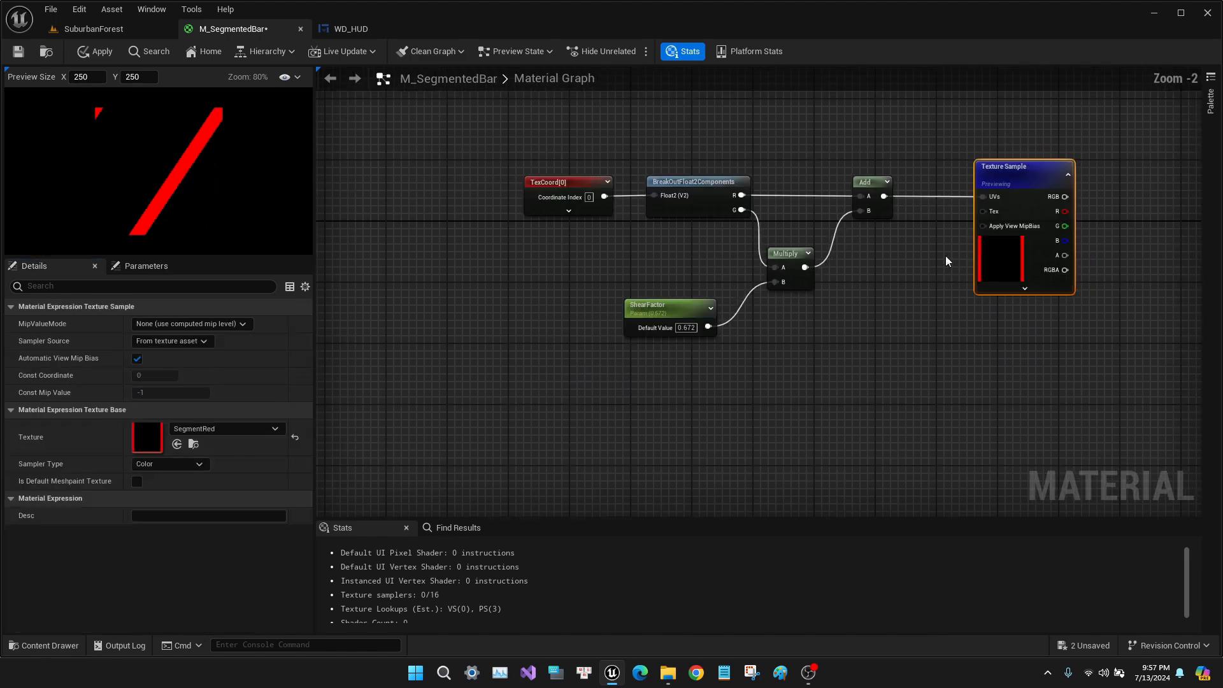
{"action": "right_click", "coordinate": [572, 380]}
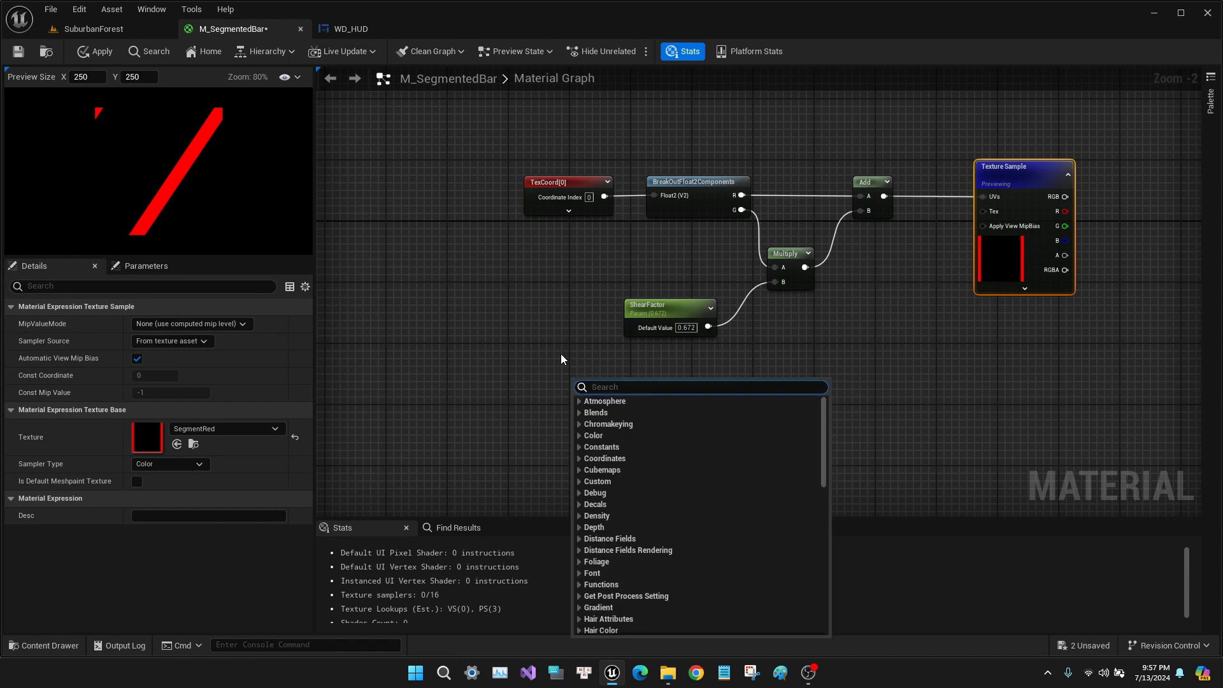
{"action": "left_click", "coordinate": [562, 355]}
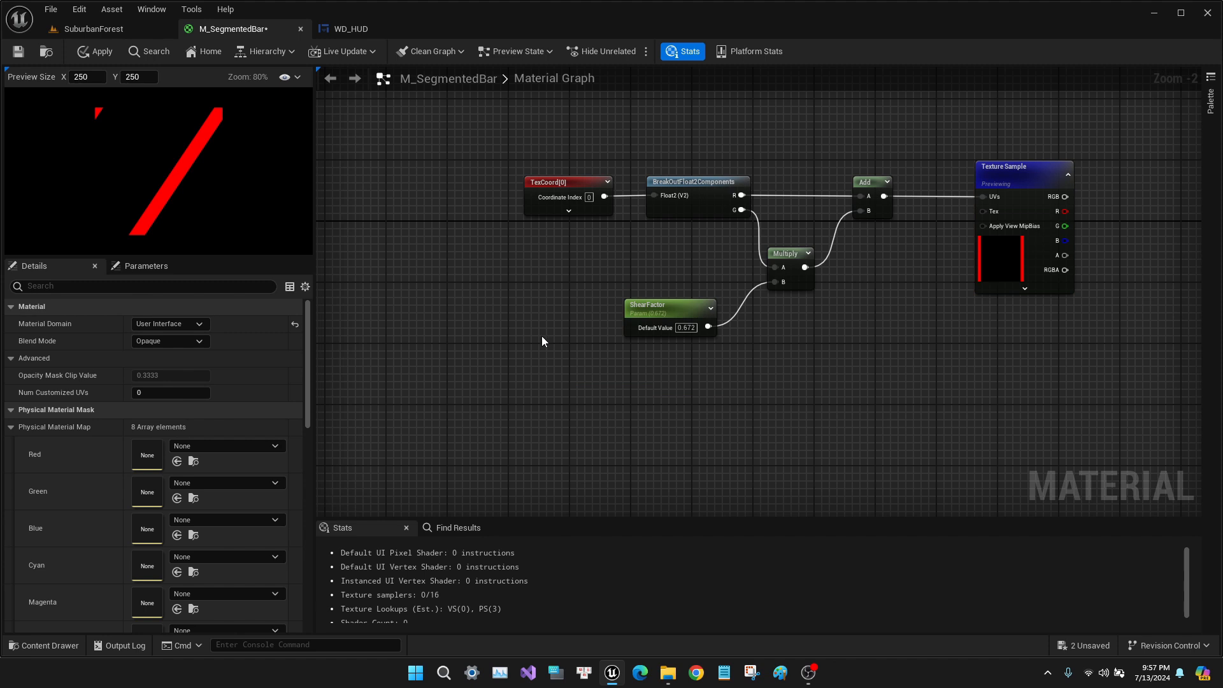
{"action": "right_click", "coordinate": [521, 349]}
{"action": "type", "text": "scaler"}
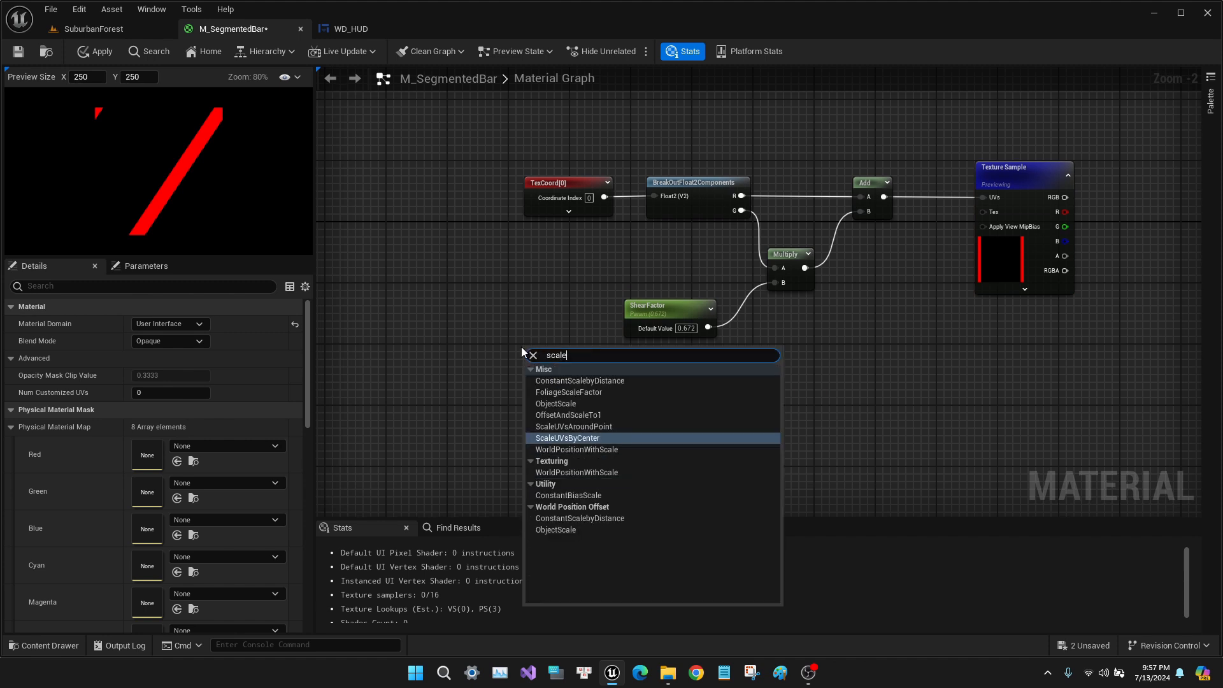
{"action": "key", "text": "BackSpace"}
{"action": "key", "text": "BackSpace"}
{"action": "type", "text": "ar"}
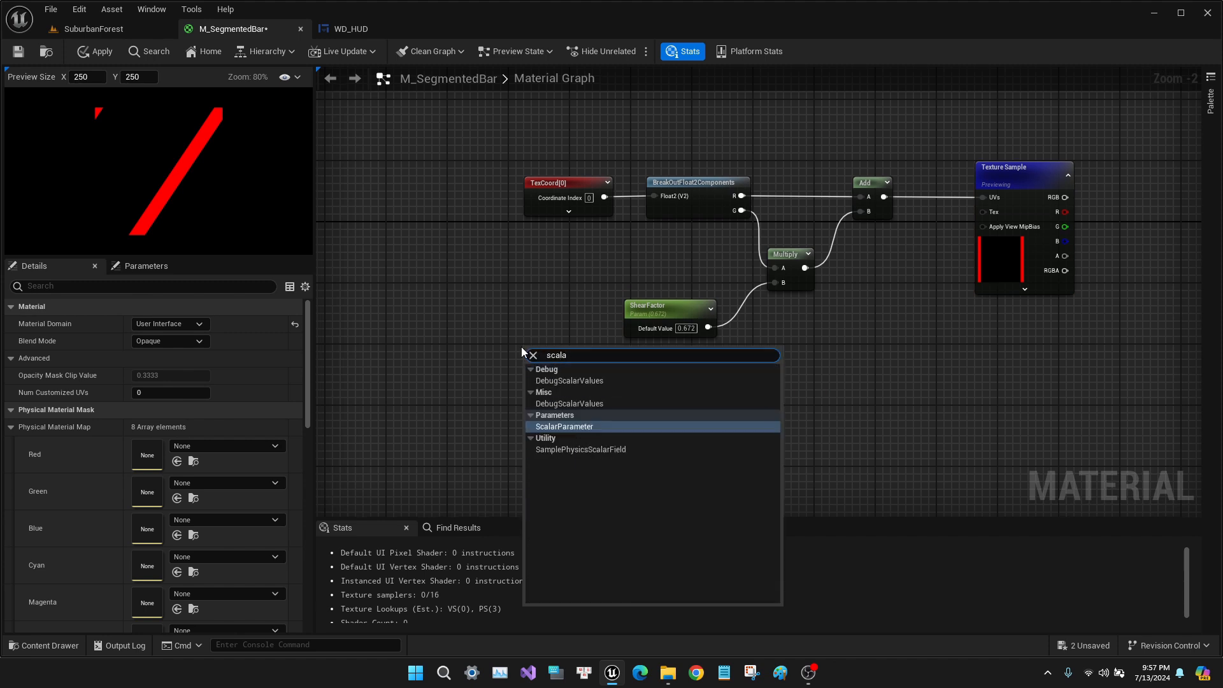
{"action": "key", "text": "Return"}
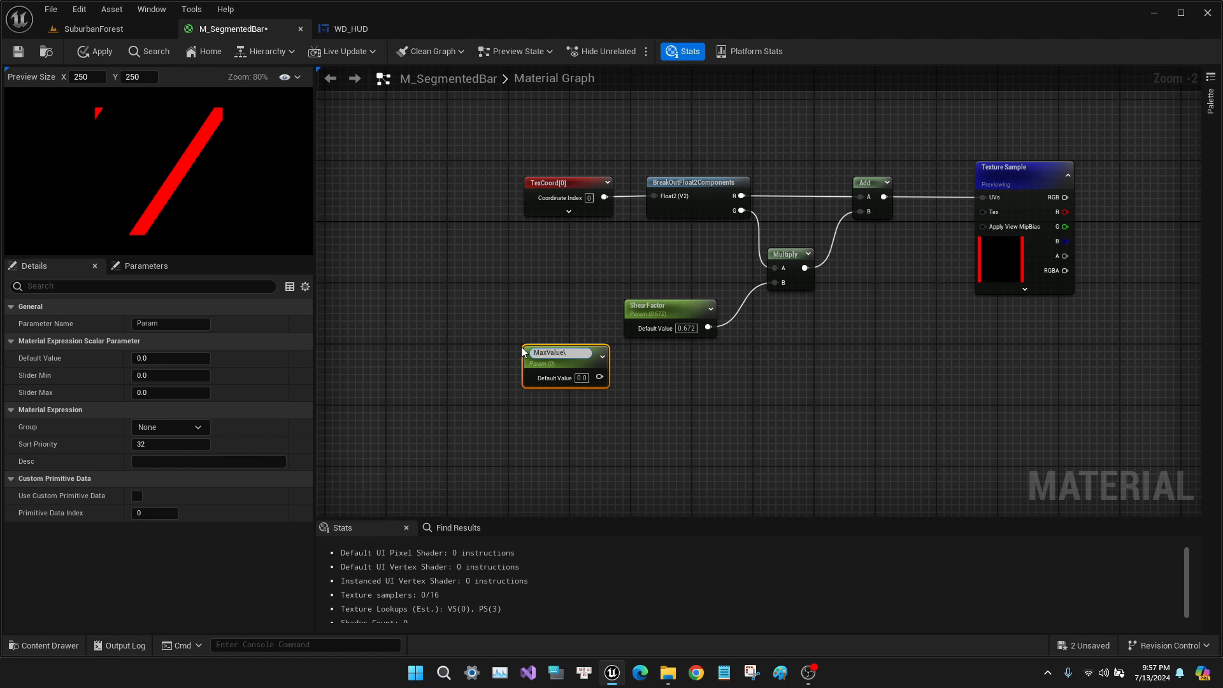
{"action": "key", "text": "Return"}
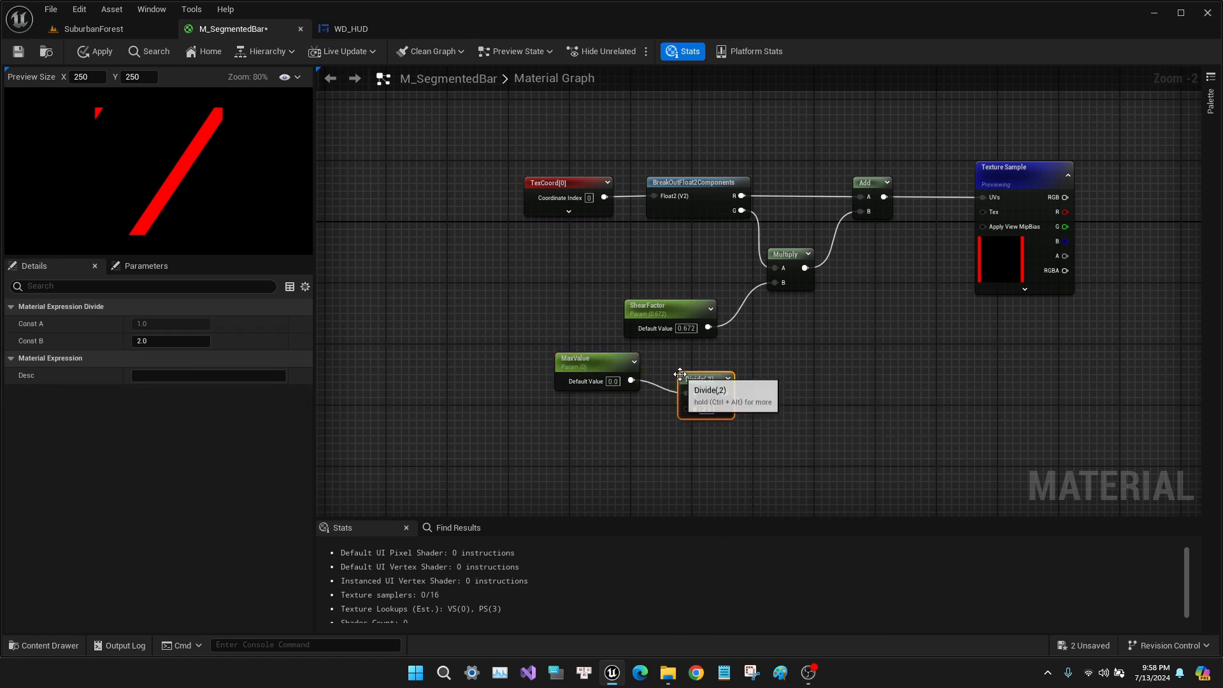
Step: Create a scalar parameter named PerSegment, place it below MaxValue and connect its output to Divide's B input
{"action": "right_click", "coordinate": [539, 419]}
{"action": "type", "text": "sca"}
{"action": "key", "text": "Return"}
{"action": "type", "text": "Per"}
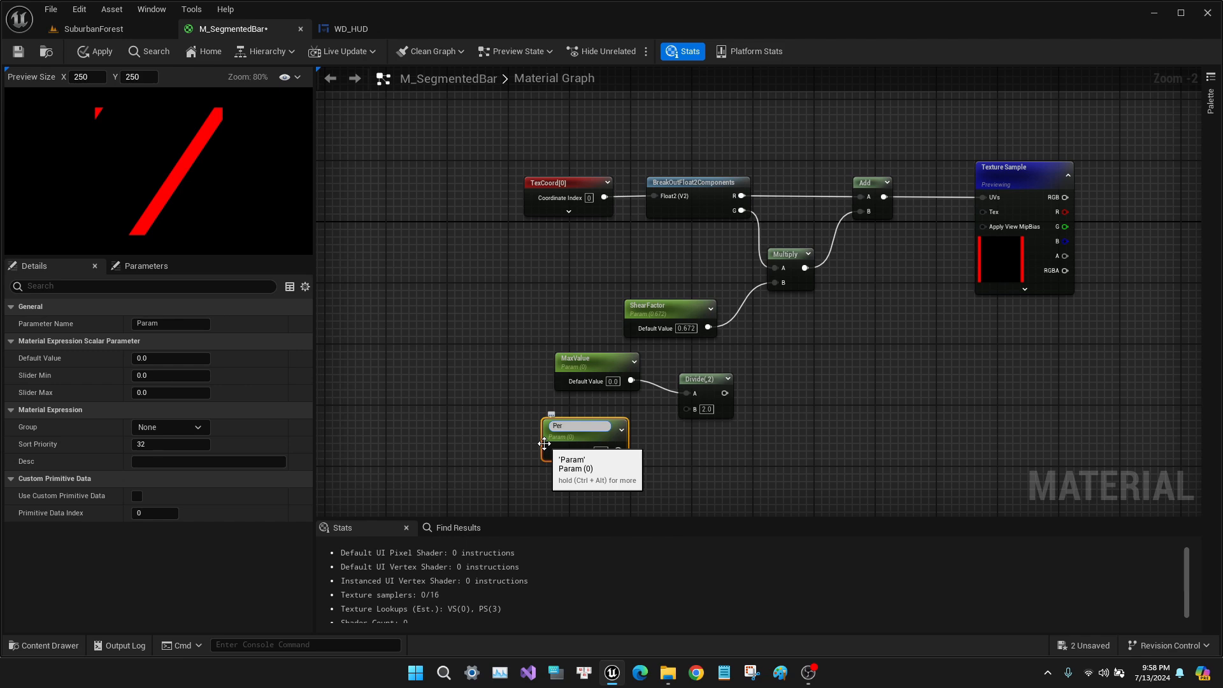
{"action": "type", "text": "Segment"}
{"action": "key", "text": "Return"}
{"action": "left_click_drag", "start_coordinate": [598, 429], "coordinate": [616, 418]}
{"action": "left_click_drag", "start_coordinate": [638, 434], "coordinate": [687, 408]}
{"action": "left_click_drag", "start_coordinate": [600, 421], "coordinate": [594, 415]}
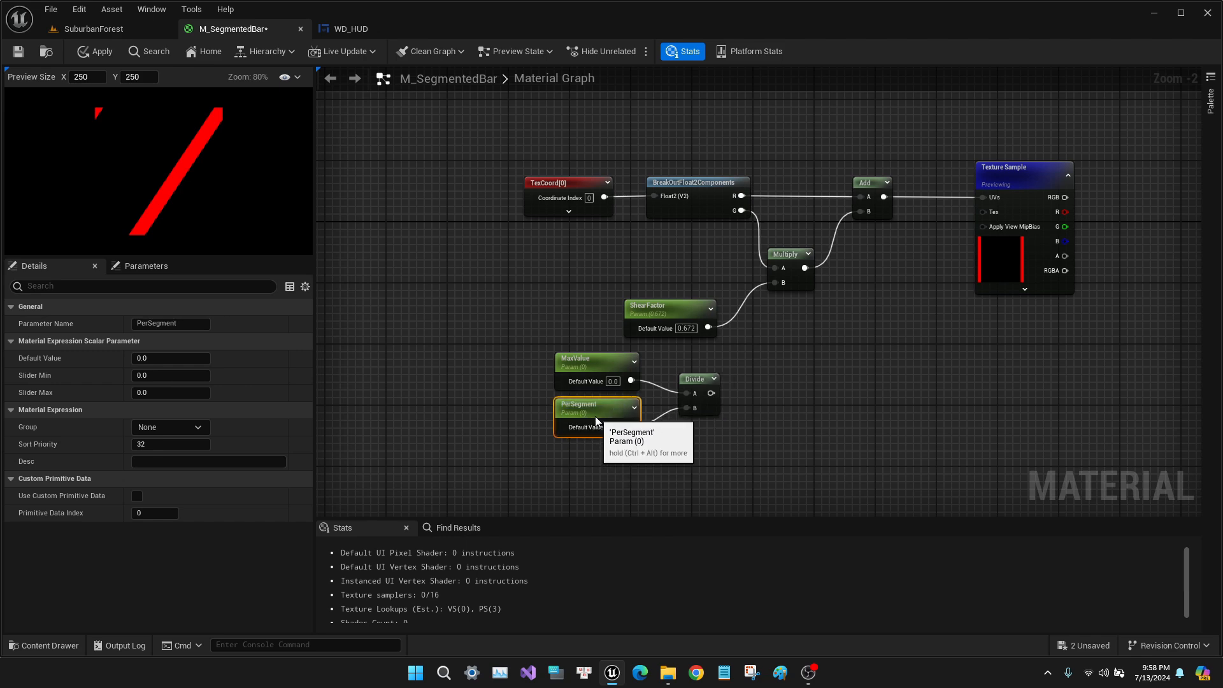
Step: Move MaxValue, PerSegment and Divide together below ShearFactor, and set the default values to 100 for MaxValue and 25 for PerSegment
{"action": "left_click", "coordinate": [594, 363], "text": "ctrl"}
{"action": "left_click", "coordinate": [696, 379], "text": "ctrl"}
{"action": "left_click_drag", "start_coordinate": [628, 371], "coordinate": [718, 366]}
{"action": "left_click", "coordinate": [703, 376]}
{"action": "type", "text": "100"}
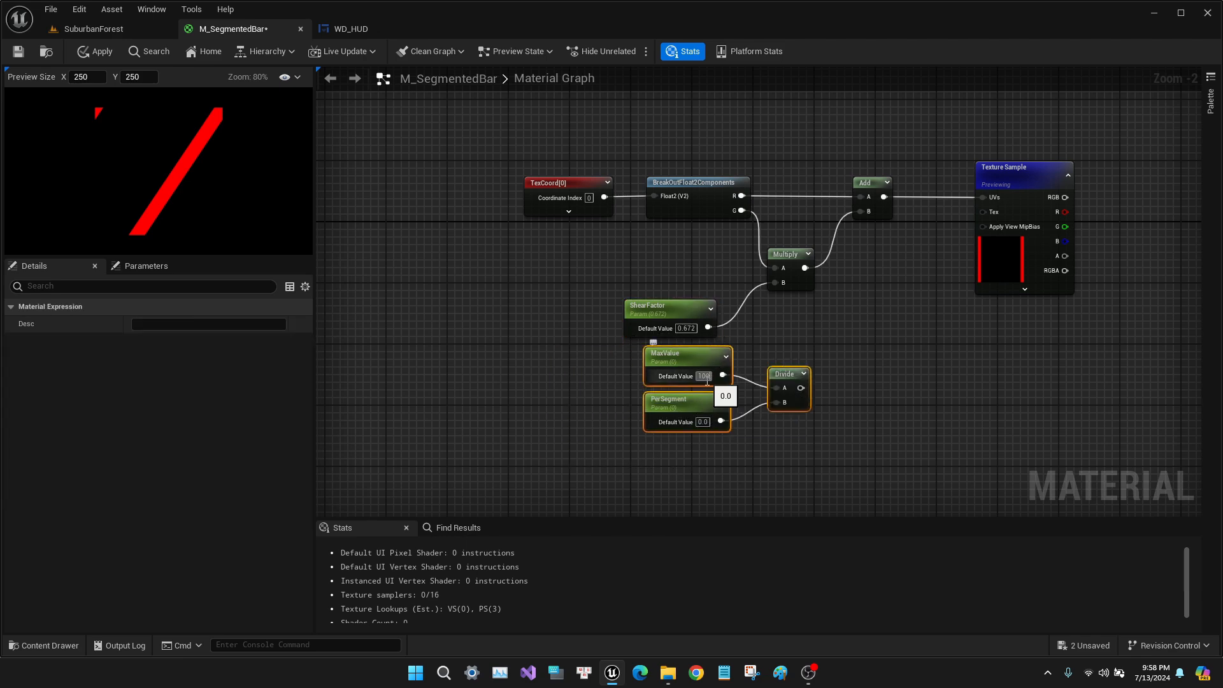
{"action": "left_click", "coordinate": [703, 422]}
{"action": "type", "text": "25"}
{"action": "key", "text": "Return"}
Step: Multiply the Add output by the Divide output in a new Multiply node and feed its result into the Texture Sample's UVs
{"action": "right_click_drag", "start_coordinate": [928, 286], "coordinate": [664, 322]}
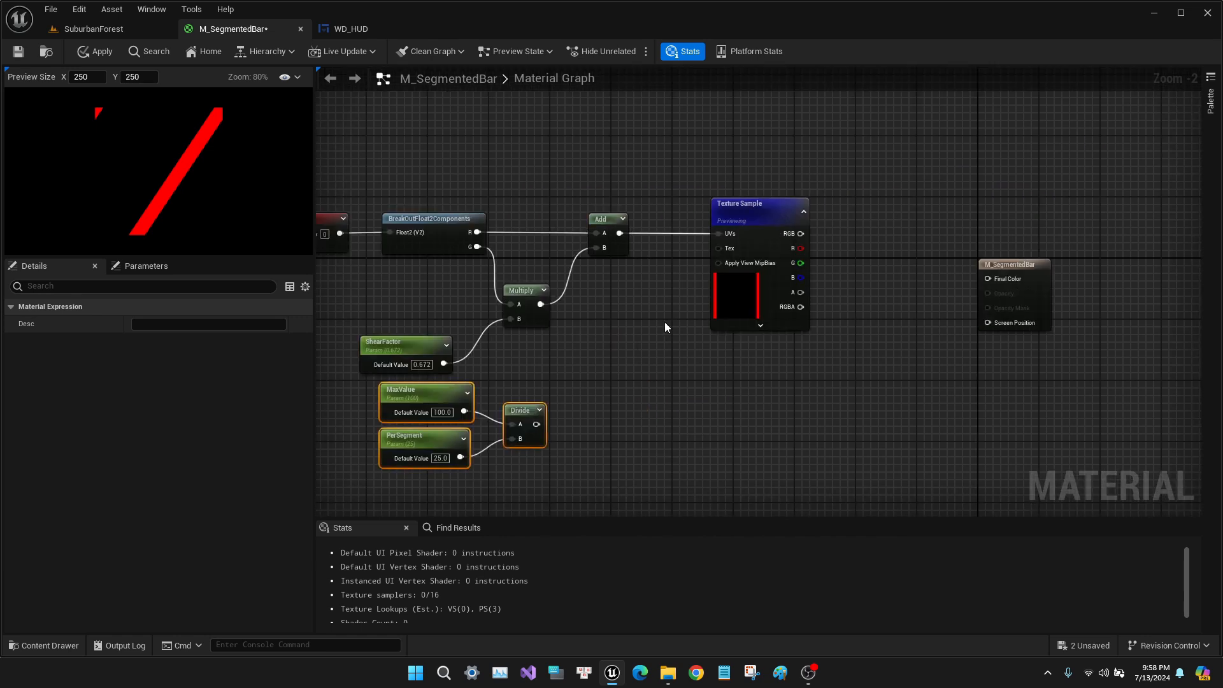
{"action": "left_click", "coordinate": [629, 322]}
{"action": "left_click_drag", "start_coordinate": [619, 233], "coordinate": [537, 425]}
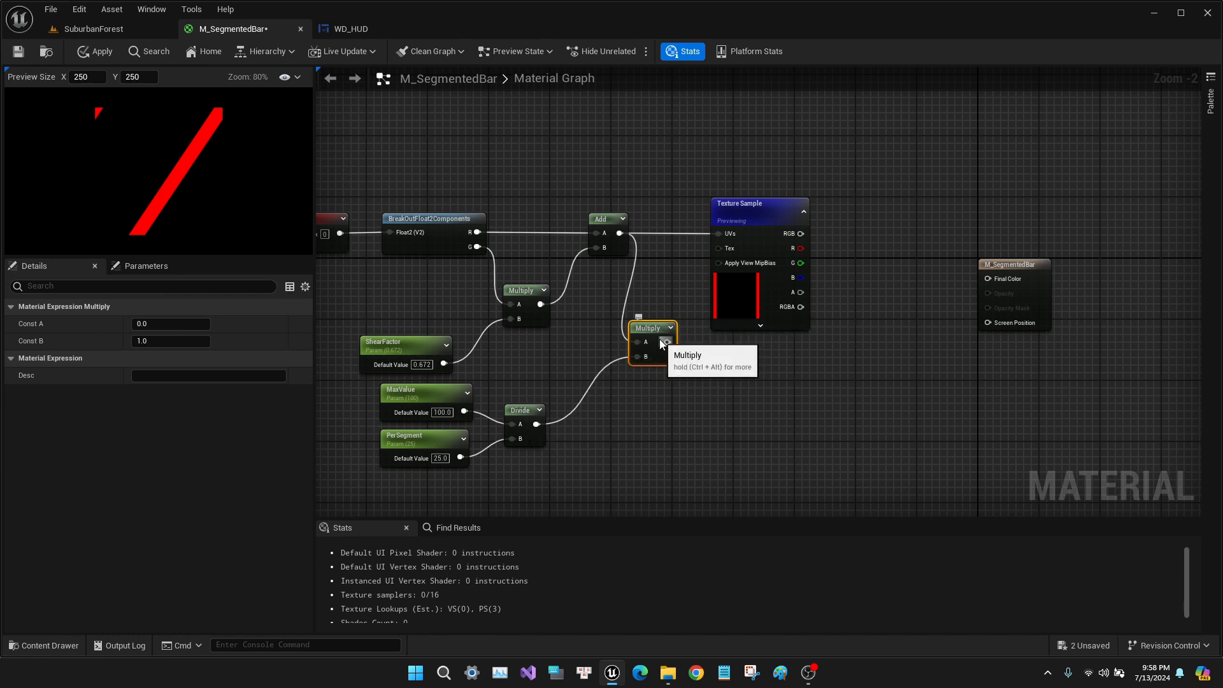
{"action": "left_click_drag", "start_coordinate": [667, 342], "coordinate": [734, 234]}
{"action": "scroll", "coordinate": [201, 234], "scroll_direction": "down", "scroll_amount": 2}
Step: Give ShearFactor a slider minimum of 0 and a slider maximum of 1, and set its default value to 0
{"action": "right_click_drag", "start_coordinate": [678, 395], "coordinate": [743, 391]}
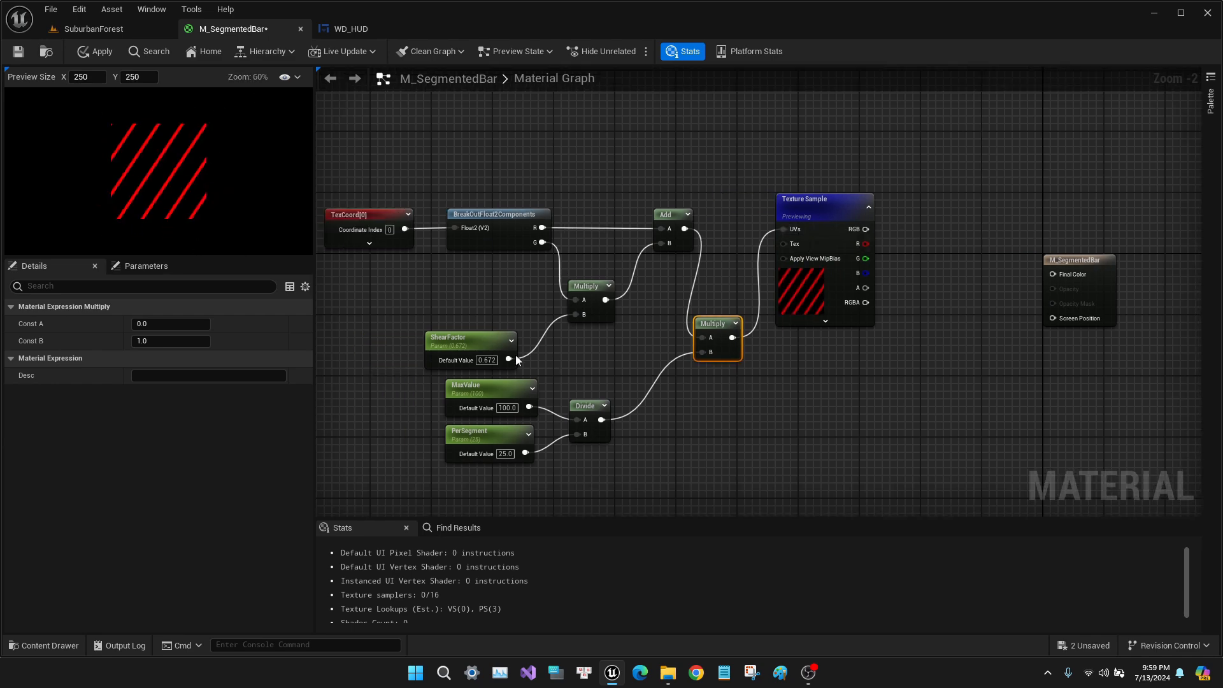
{"action": "left_click", "coordinate": [458, 332]}
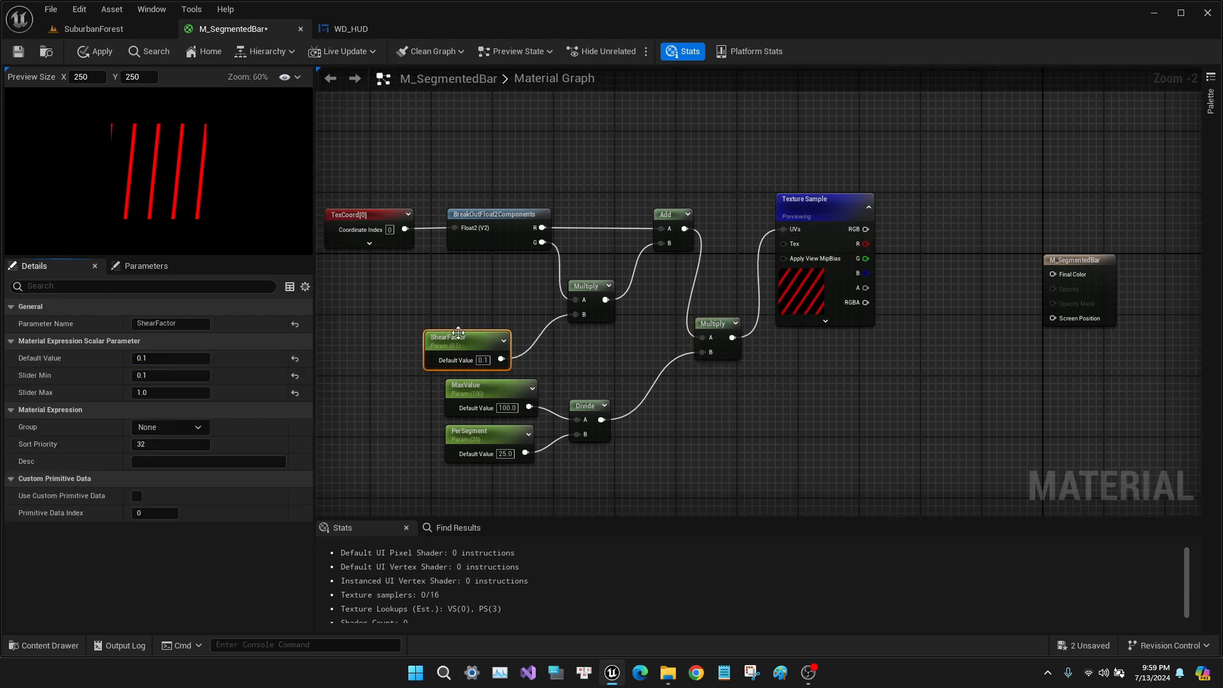
{"action": "left_click", "coordinate": [142, 377]}
{"action": "type", "text": "0.076"}
{"action": "key", "text": "Return"}
{"action": "left_click", "coordinate": [151, 345]}
{"action": "left_click", "coordinate": [152, 346]}
{"action": "left_click", "coordinate": [150, 358]}
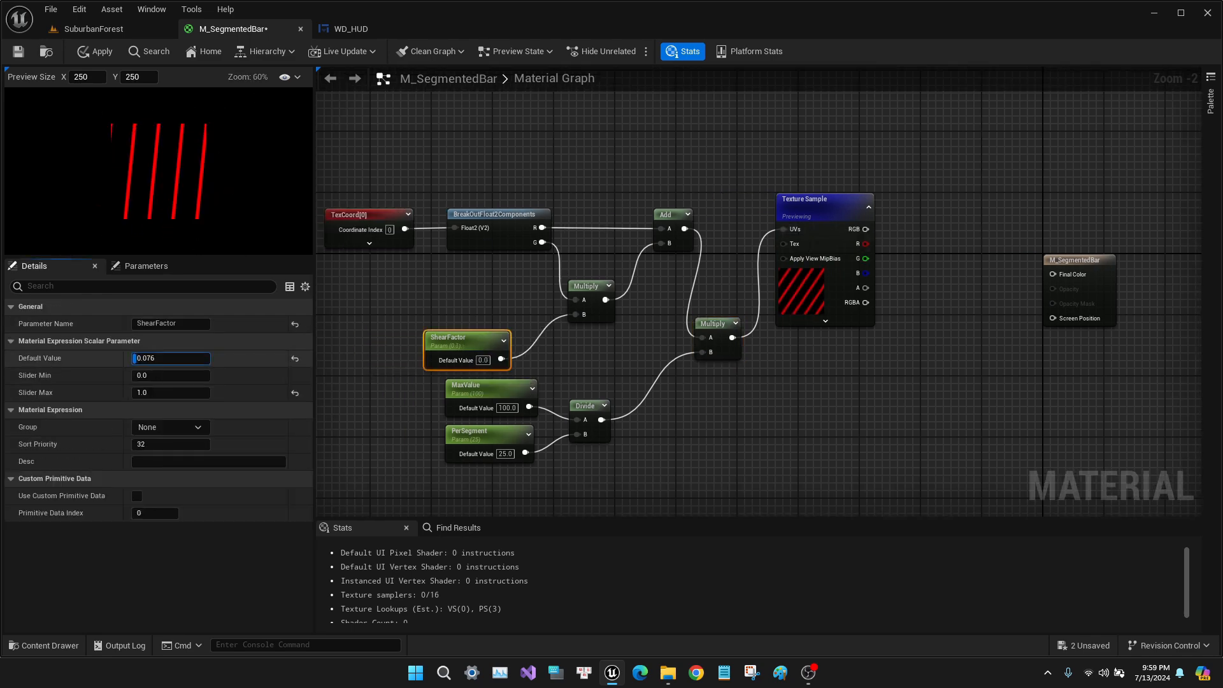
{"action": "type", "text": "0"}
{"action": "key", "text": "Return"}
Step: Move the Texture Sample node down into line with the Multiply node that feeds its UVs
{"action": "right_click_drag", "start_coordinate": [999, 378], "coordinate": [802, 443]}
{"action": "left_click_drag", "start_coordinate": [626, 292], "coordinate": [626, 396]}
{"action": "right_click_drag", "start_coordinate": [747, 415], "coordinate": [661, 362]}
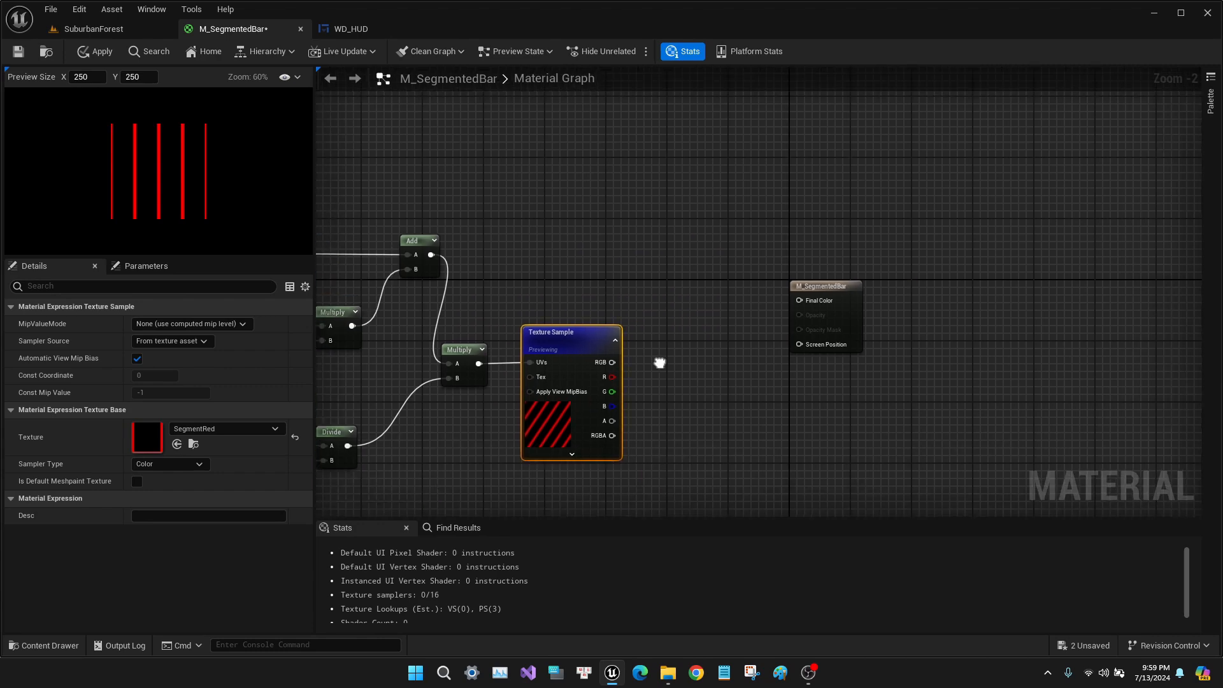
{"action": "left_click_drag", "start_coordinate": [611, 377], "coordinate": [606, 372]}
{"action": "left_click", "coordinate": [535, 430]}
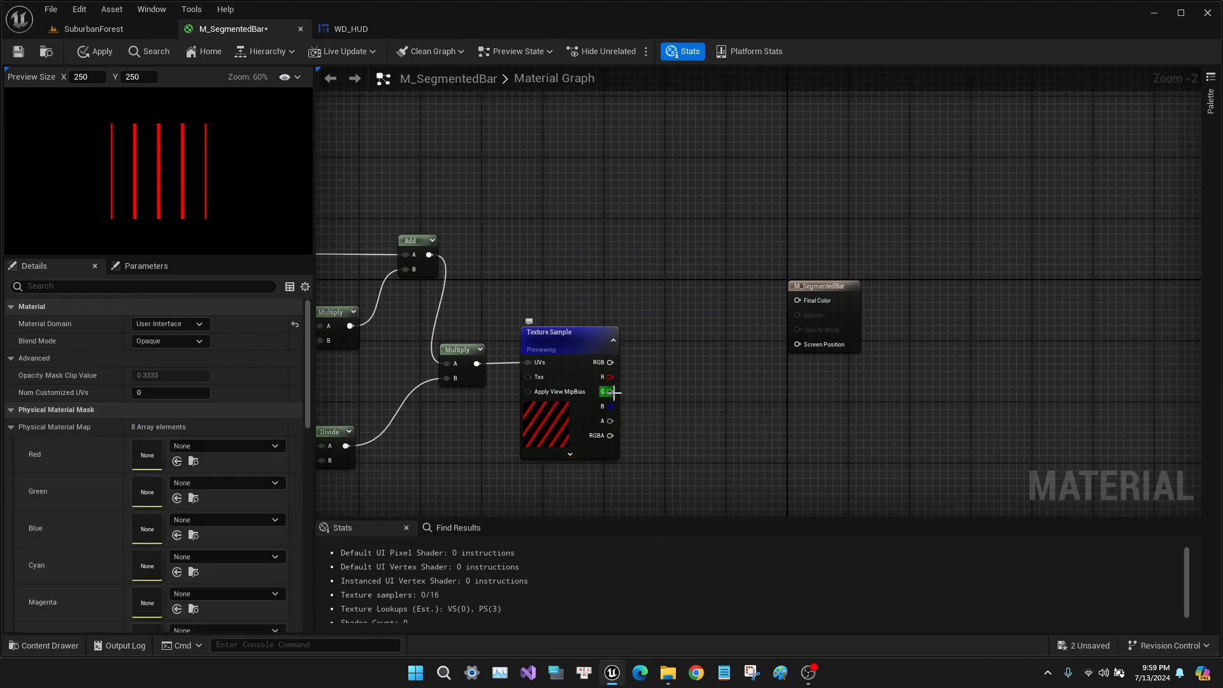
{"action": "left_click", "coordinate": [552, 419]}
{"action": "left_click_drag", "start_coordinate": [605, 378], "coordinate": [650, 379]}
{"action": "type", "text": "m"}
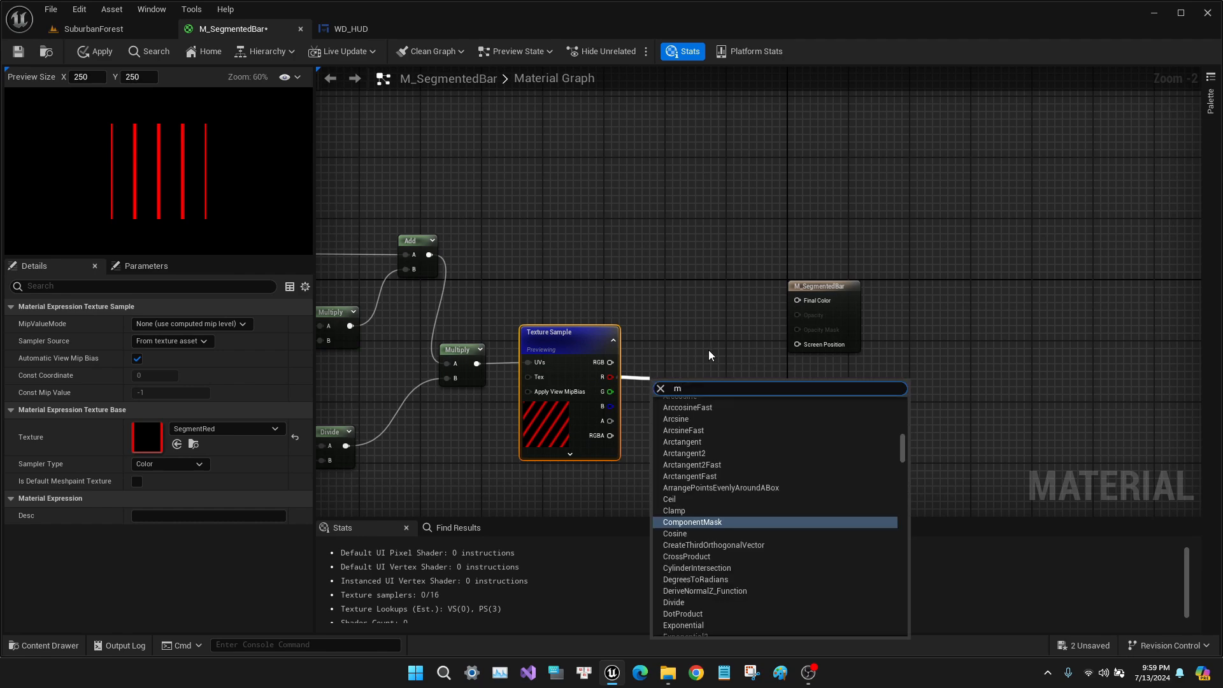
{"action": "key", "text": "Escape"}
Step: Add a Multiply node to the right of the Texture Sample and connect the texture's R output to its B input
{"action": "left_click", "coordinate": [634, 293]}
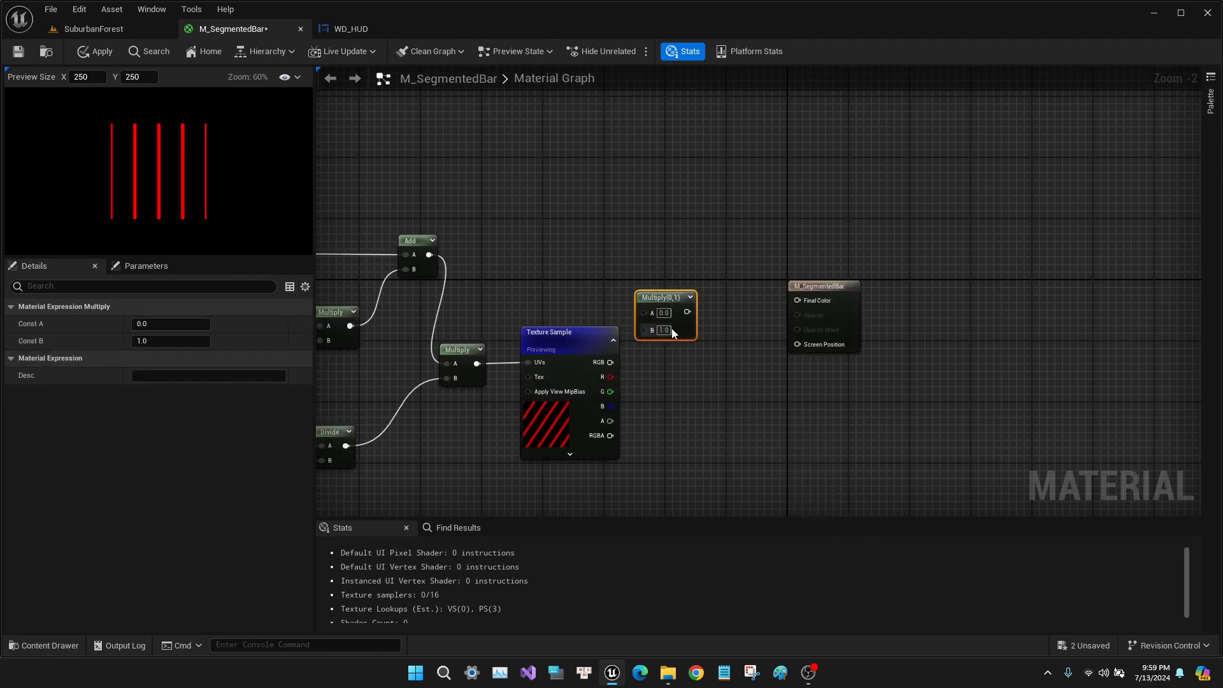
{"action": "left_click_drag", "start_coordinate": [661, 295], "coordinate": [698, 328]}
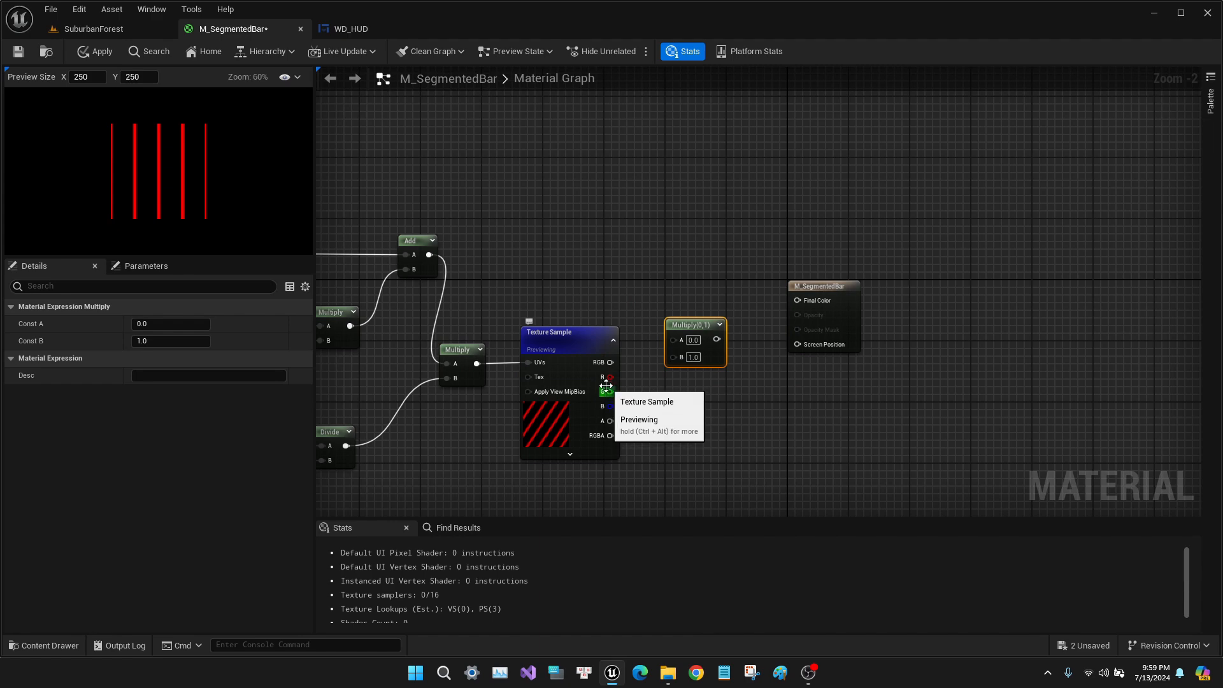
{"action": "left_click_drag", "start_coordinate": [610, 377], "coordinate": [687, 357]}
Step: Add a three-component vector constant above the Texture Sample and convert it to a parameter named SegmentColor
{"action": "right_click_drag", "start_coordinate": [556, 264], "coordinate": [605, 310]}
{"action": "left_click", "coordinate": [546, 284]}
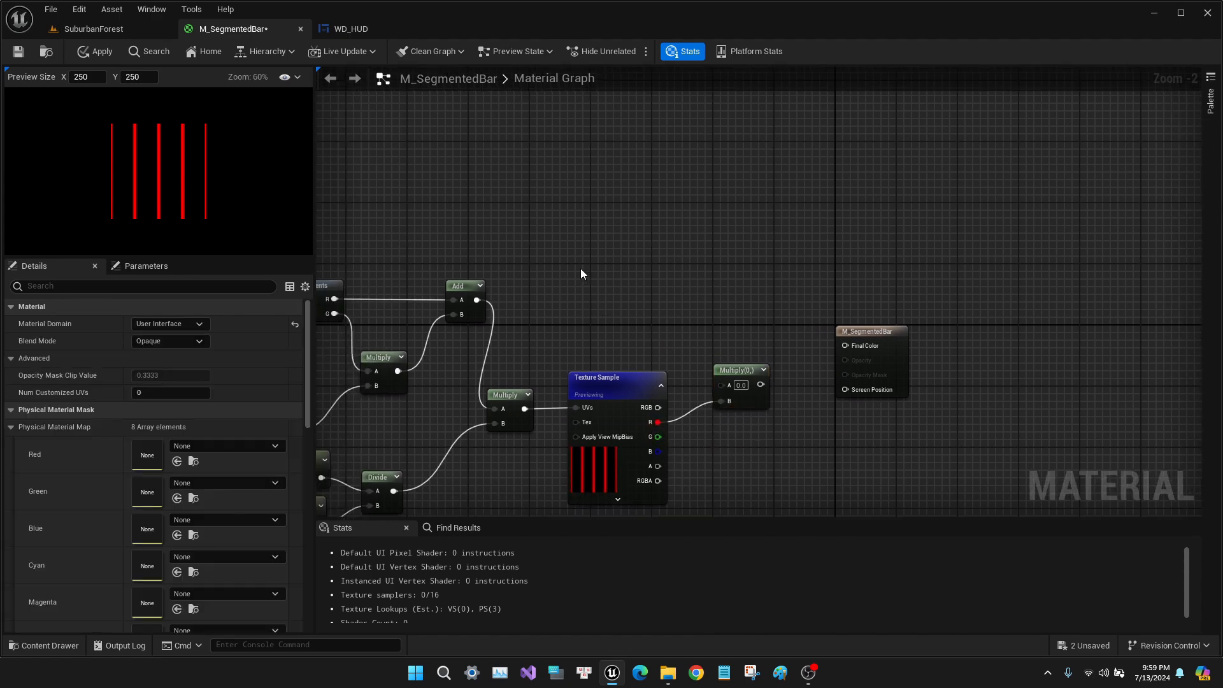
{"action": "key", "text": "3"}
{"action": "left_click", "coordinate": [580, 269]}
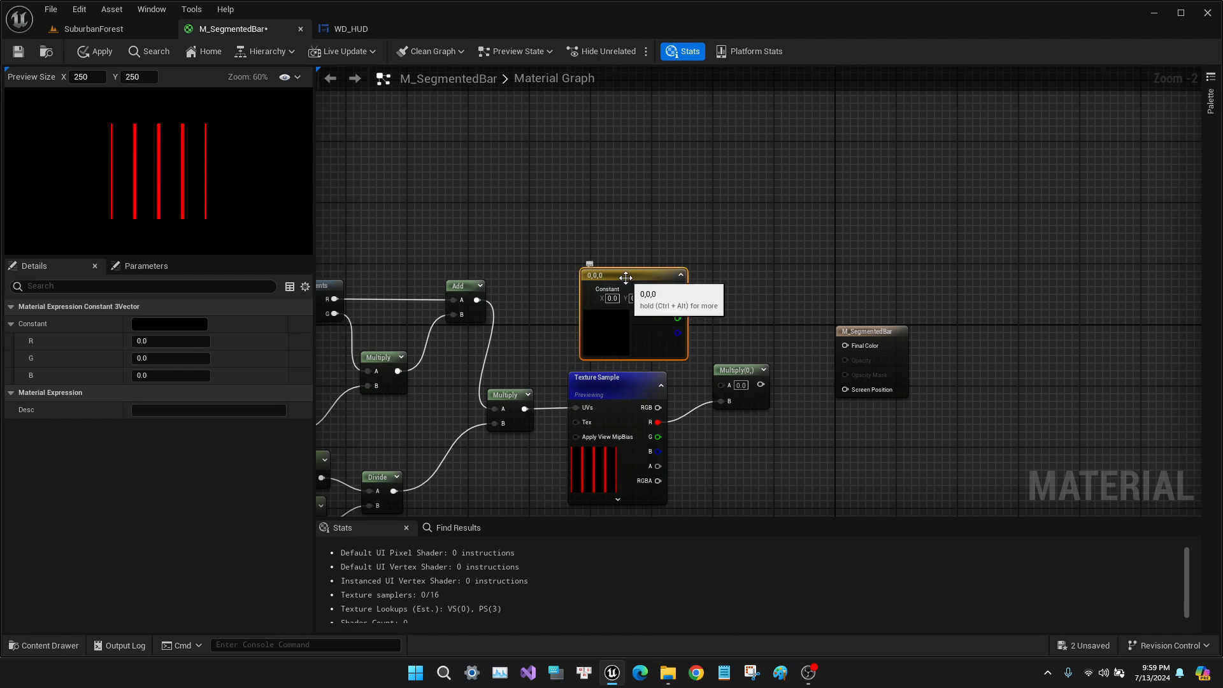
{"action": "right_click", "coordinate": [627, 280]}
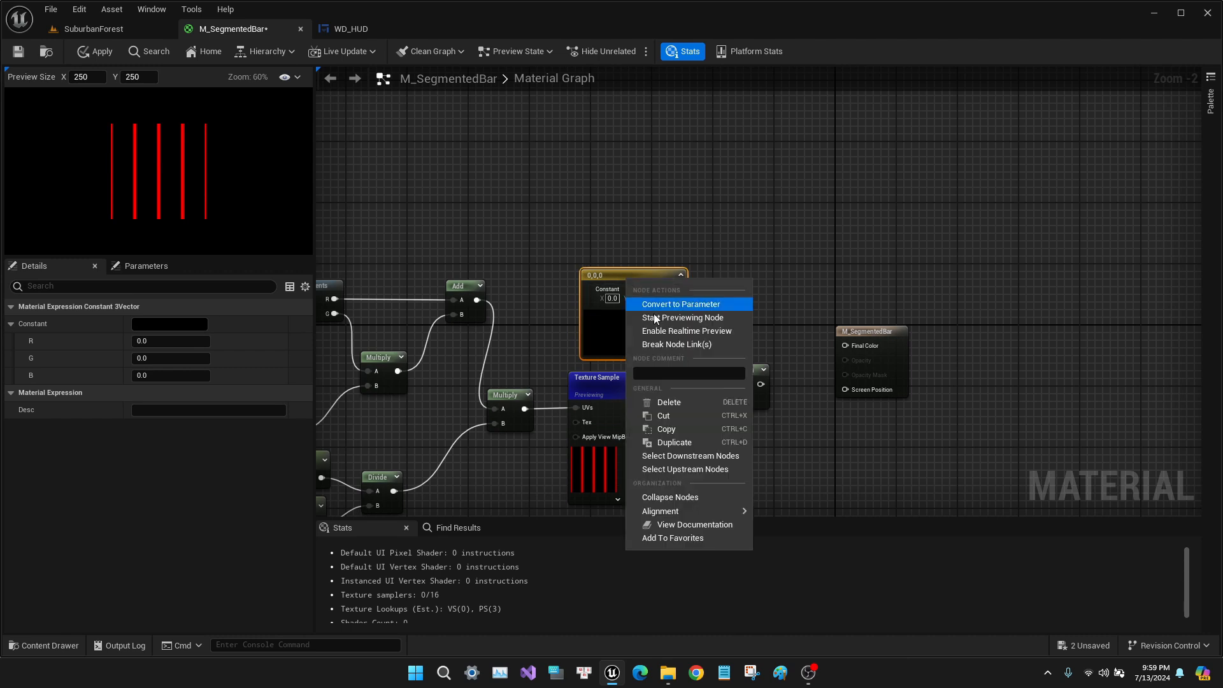
{"action": "left_click", "coordinate": [721, 304]}
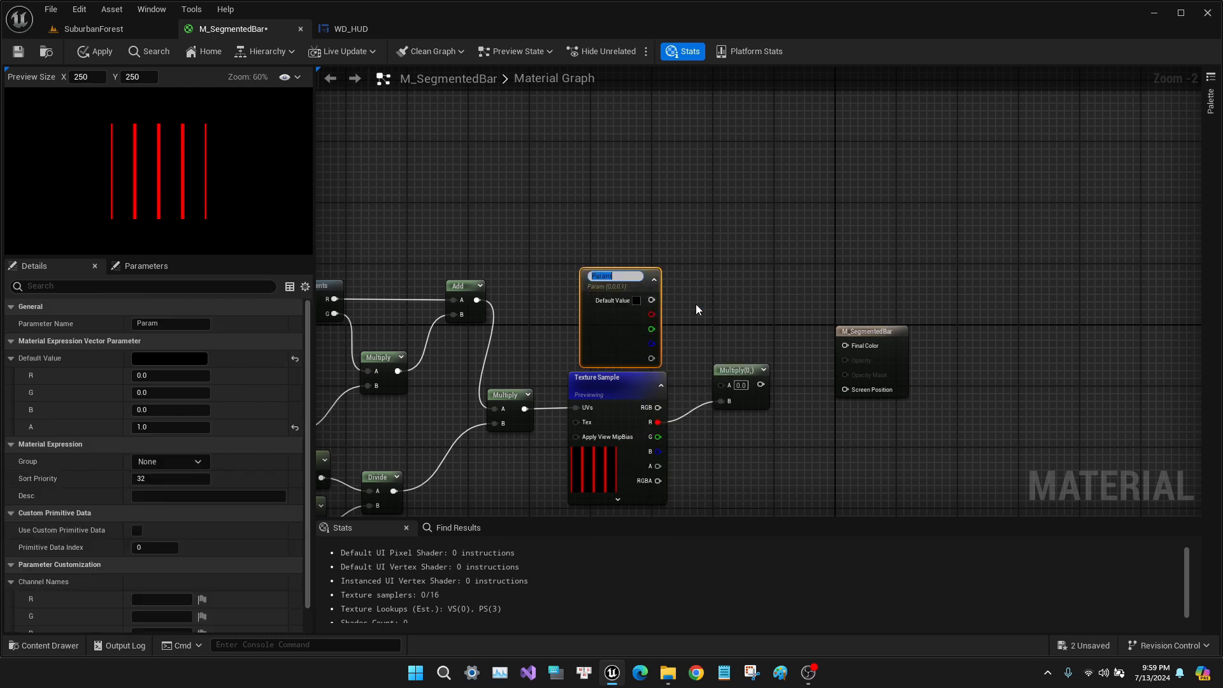
{"action": "type", "text": "Se"}
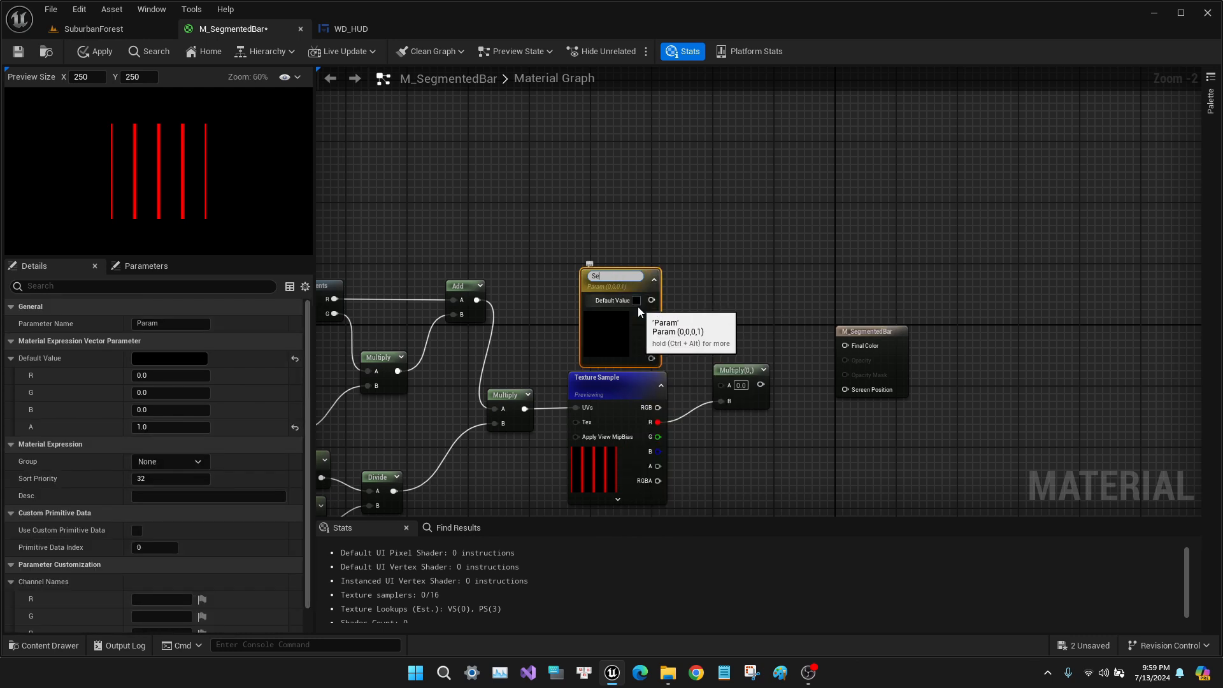
{"action": "type", "text": "gmentColor"}
{"action": "key", "text": "Return"}
Step: Set SegmentColor's default to pure green (R 0, G 1, B 0) and connect its main output to the new Multiply node's A input
{"action": "left_click", "coordinate": [636, 298]}
{"action": "left_click", "coordinate": [645, 469]}
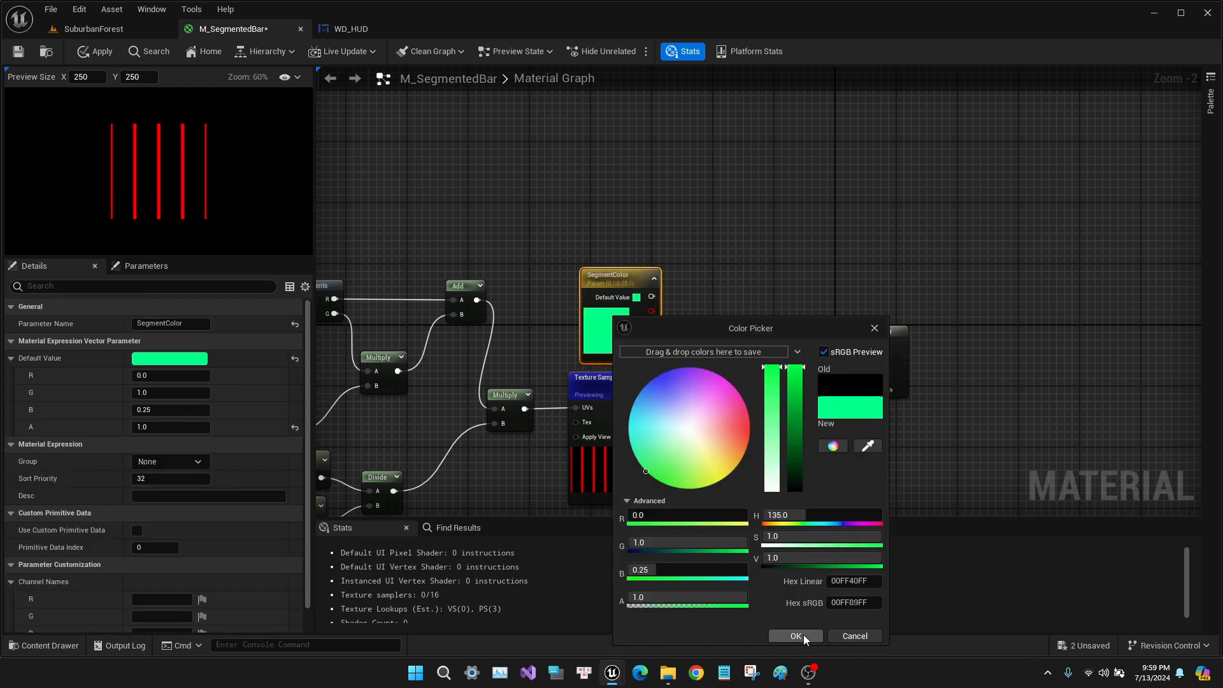
{"action": "left_click_drag", "start_coordinate": [665, 576], "coordinate": [627, 576]}
{"action": "left_click", "coordinate": [800, 637]}
{"action": "left_click_drag", "start_coordinate": [651, 296], "coordinate": [720, 384]}
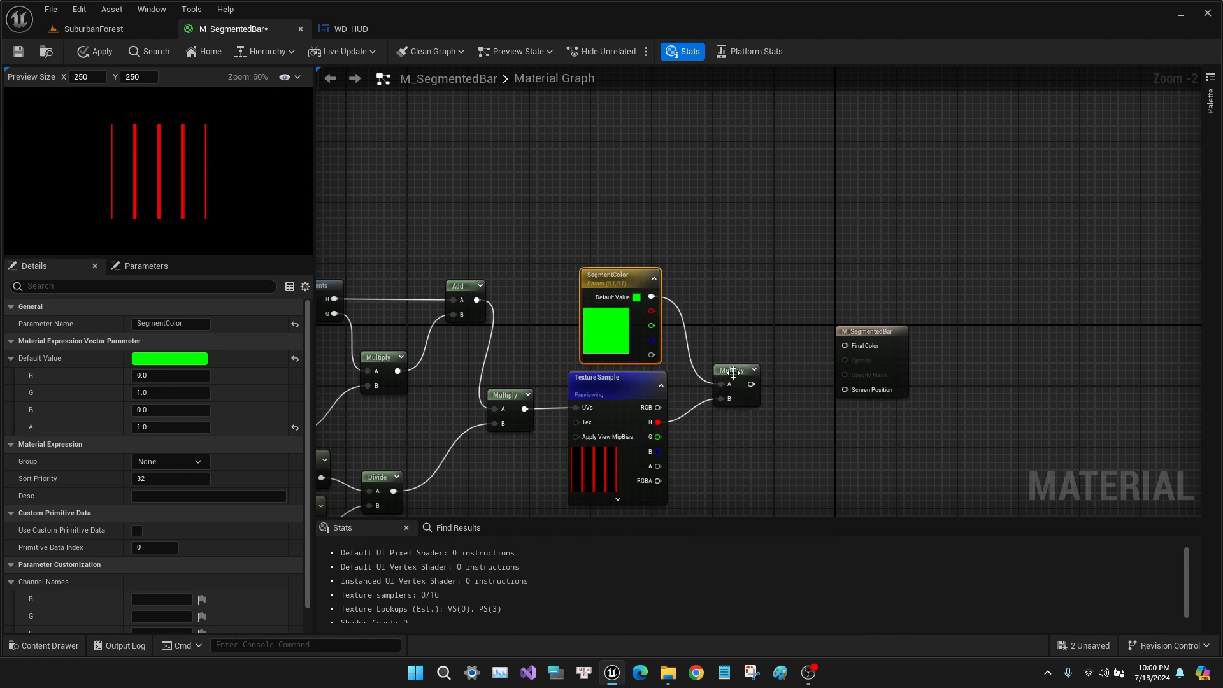
Step: Start previewing the Multiply node that combines SegmentColor with the texture's R channel
{"action": "left_click", "coordinate": [733, 373]}
{"action": "right_click", "coordinate": [733, 377]}
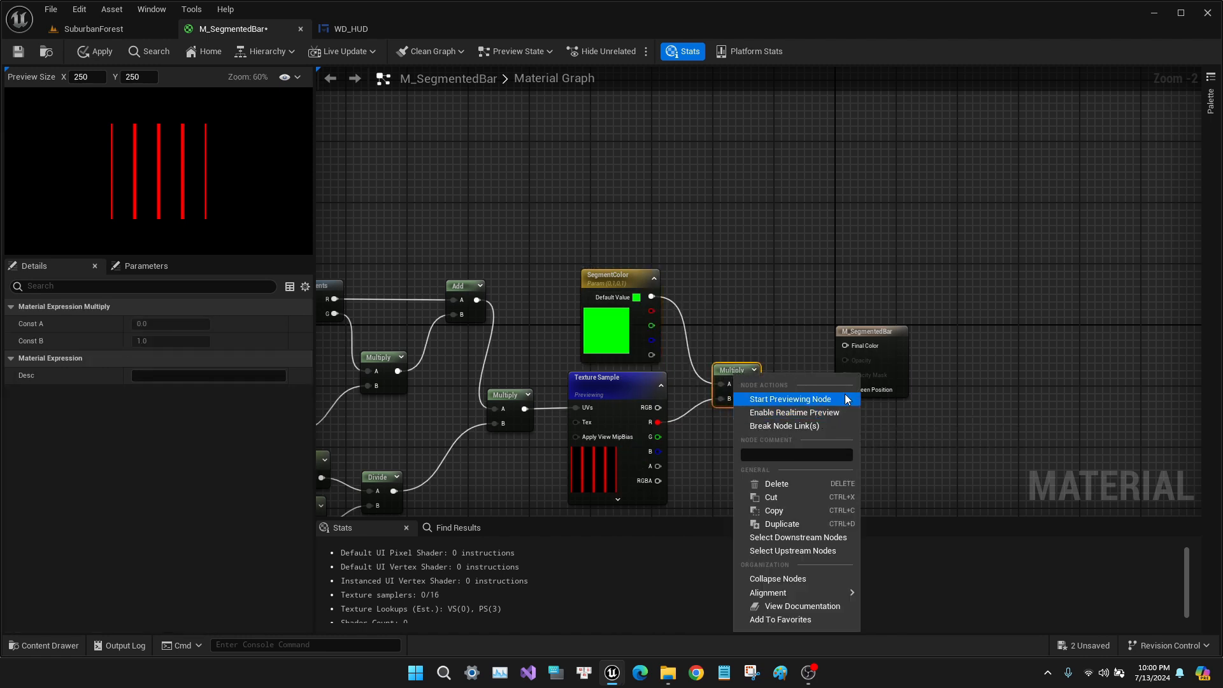
{"action": "left_click", "coordinate": [842, 396]}
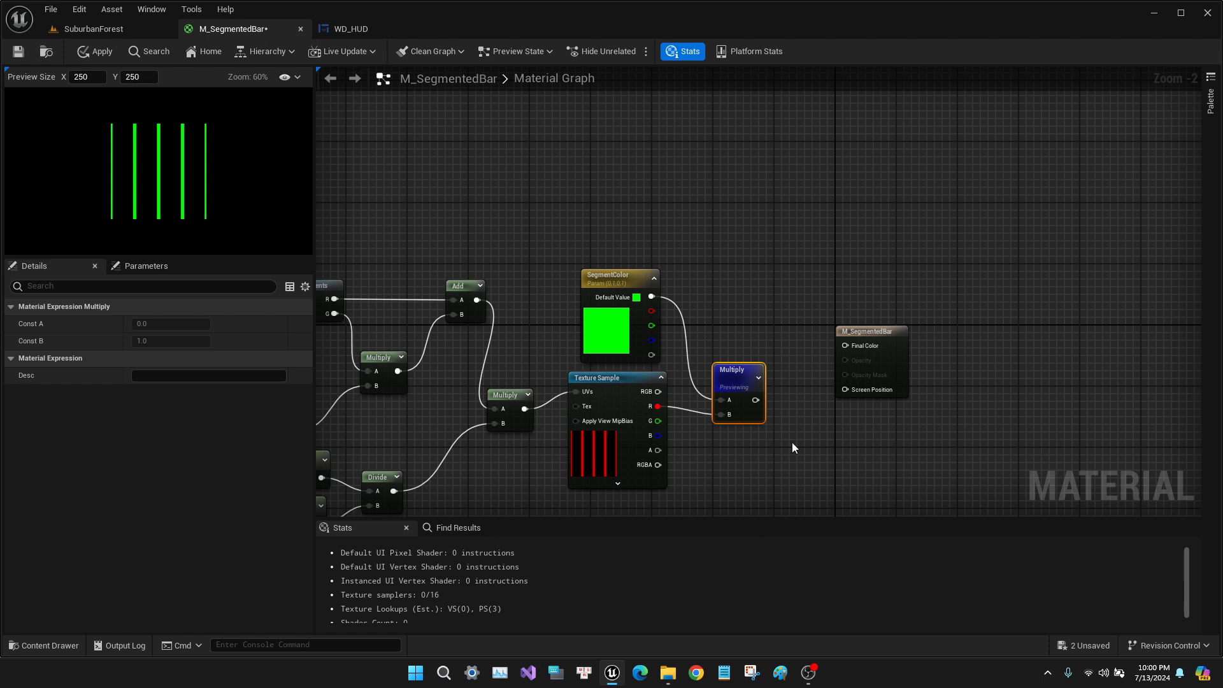
Step: Move the M_SegmentedBar result node and the previewed Multiply node farther right to free space after the Texture Sample
{"action": "right_click_drag", "start_coordinate": [792, 444], "coordinate": [812, 391]}
{"action": "left_click_drag", "start_coordinate": [762, 317], "coordinate": [793, 301]}
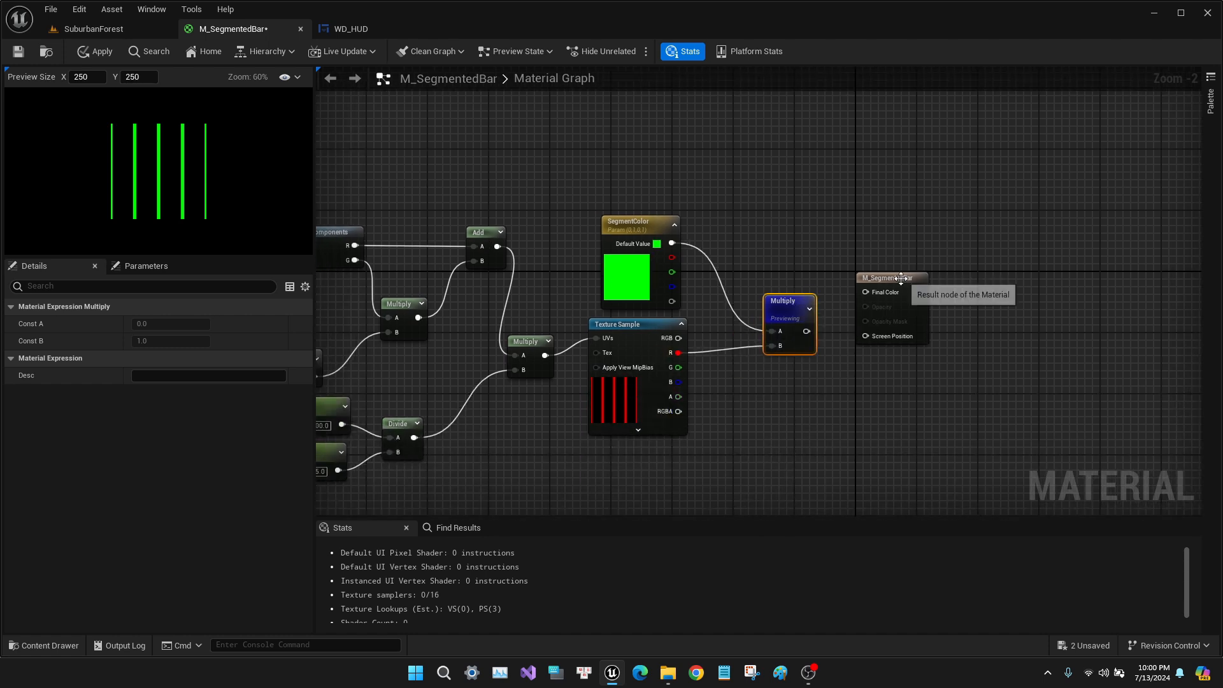
{"action": "left_click_drag", "start_coordinate": [901, 278], "coordinate": [1061, 279]}
{"action": "left_click_drag", "start_coordinate": [797, 304], "coordinate": [881, 289]}
Step: Insert a 1-x node between the Texture Sample's R output and the previewed Multiply node's B input
{"action": "left_click_drag", "start_coordinate": [679, 352], "coordinate": [861, 331]}
{"action": "type", "text": "1-x"}
{"action": "key", "text": "Return"}
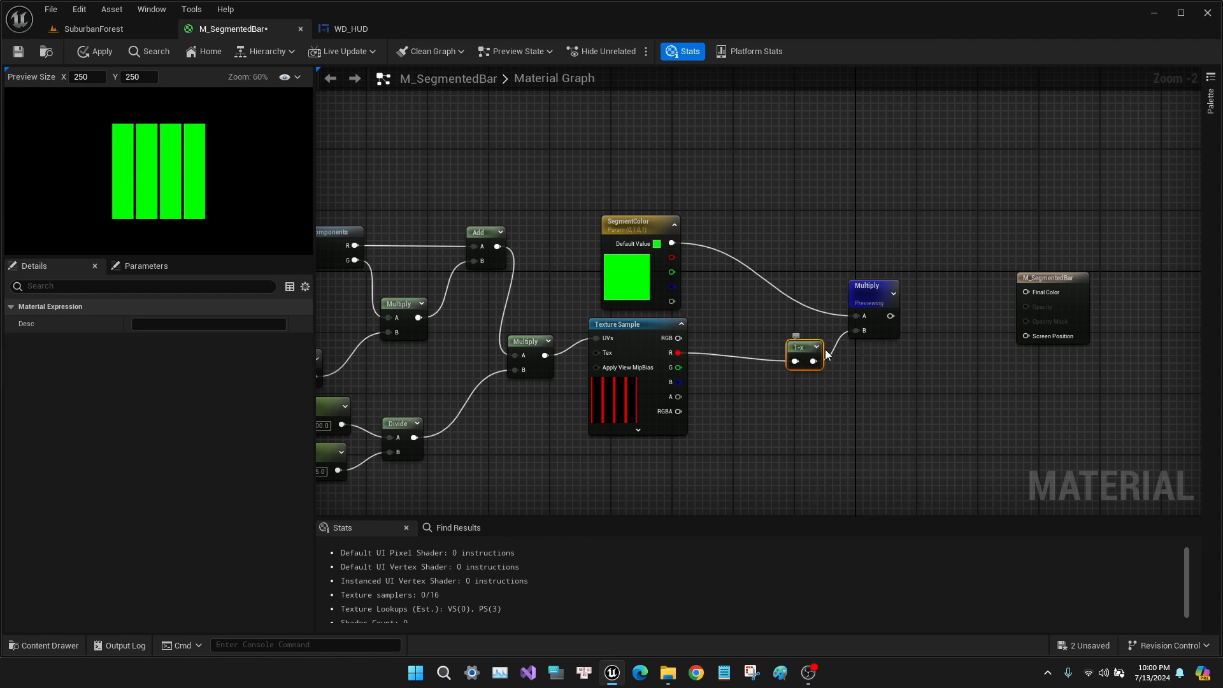
Step: Duplicate the SegmentColor parameter below the Texture Sample and rename the copy LineColor
{"action": "right_click_drag", "start_coordinate": [765, 424], "coordinate": [810, 372]}
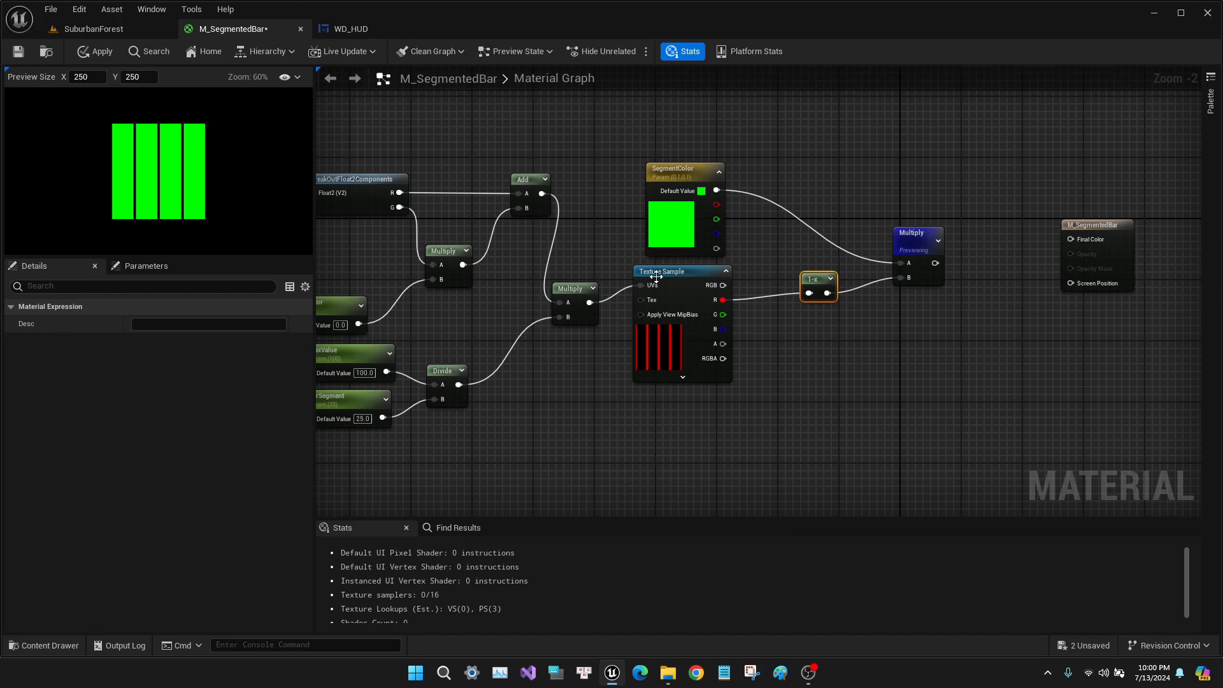
{"action": "left_click", "coordinate": [664, 213]}
{"action": "key", "text": "ctrl+c"}
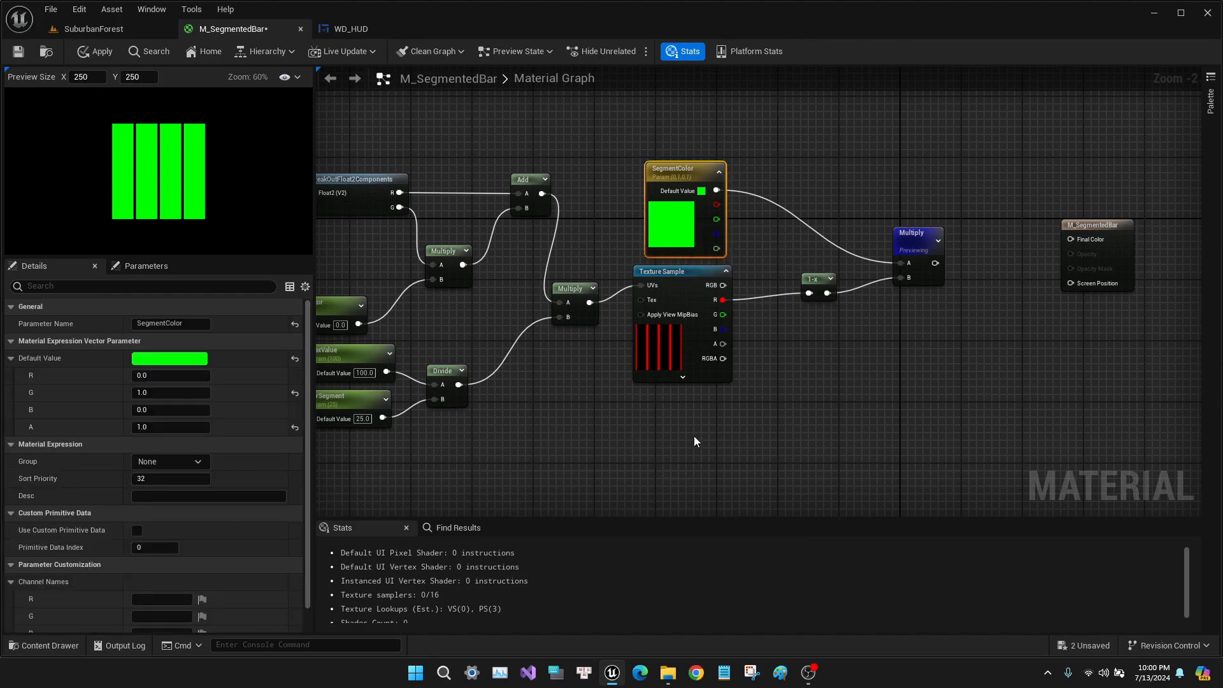
{"action": "key", "text": "ctrl+v"}
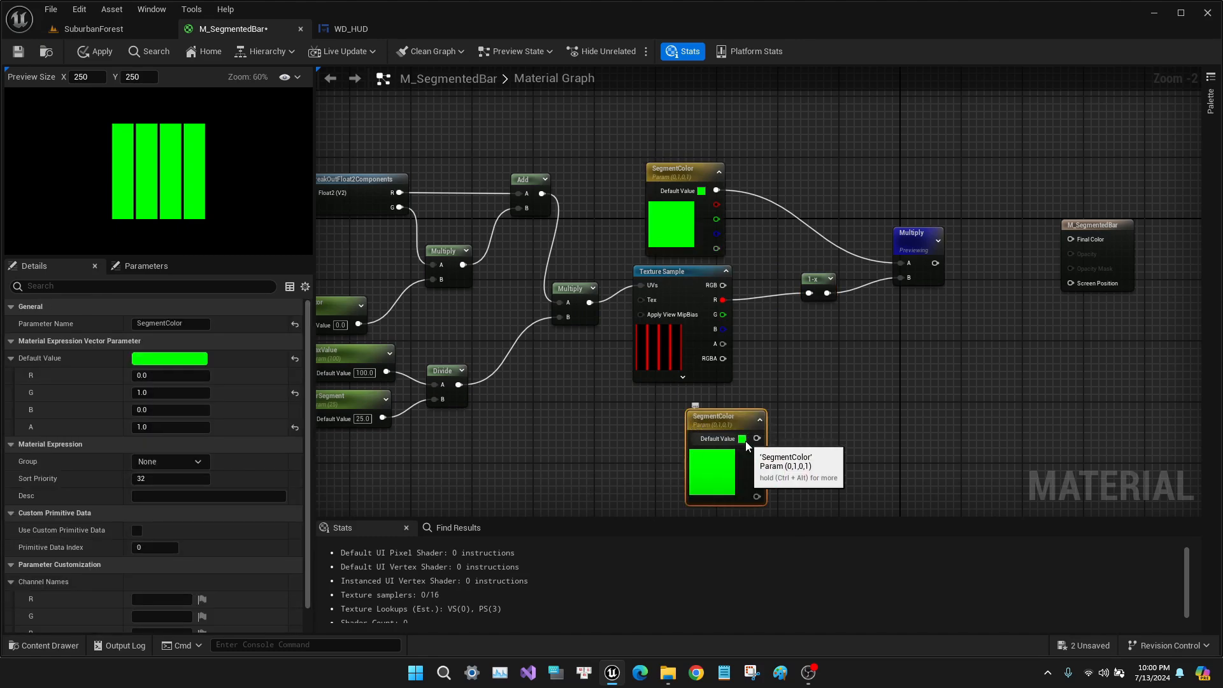
{"action": "double_click", "coordinate": [719, 420]}
{"action": "type", "text": "LineColor"}
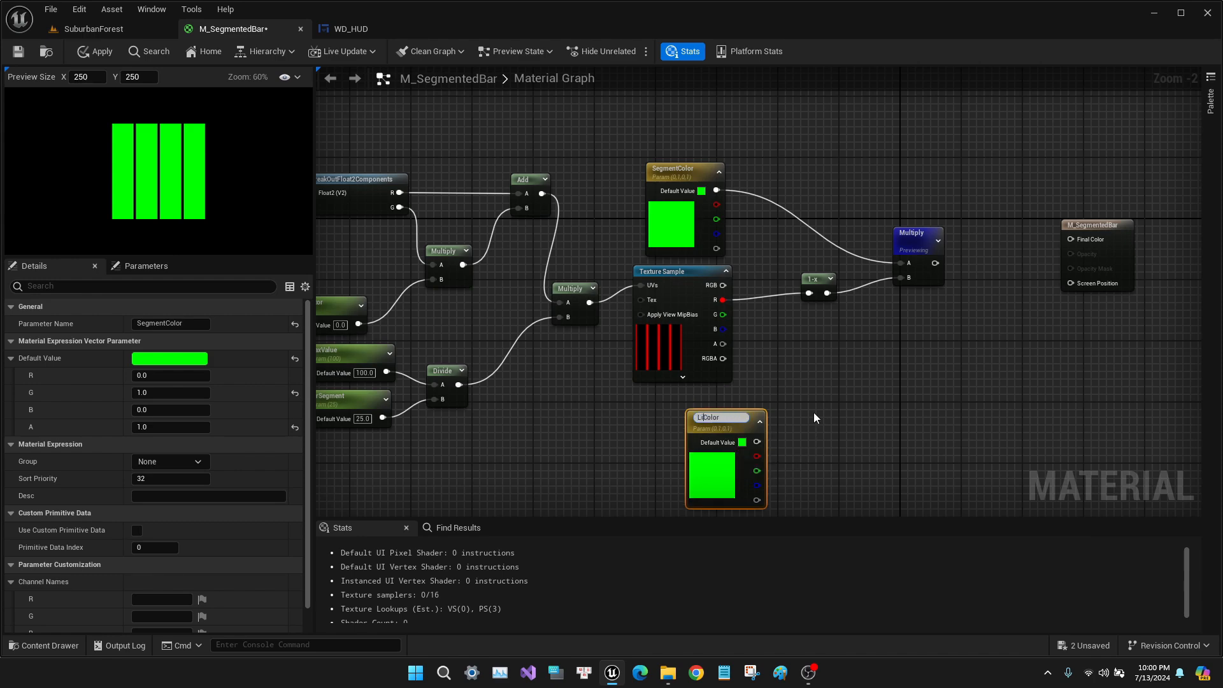
{"action": "key", "text": "Return"}
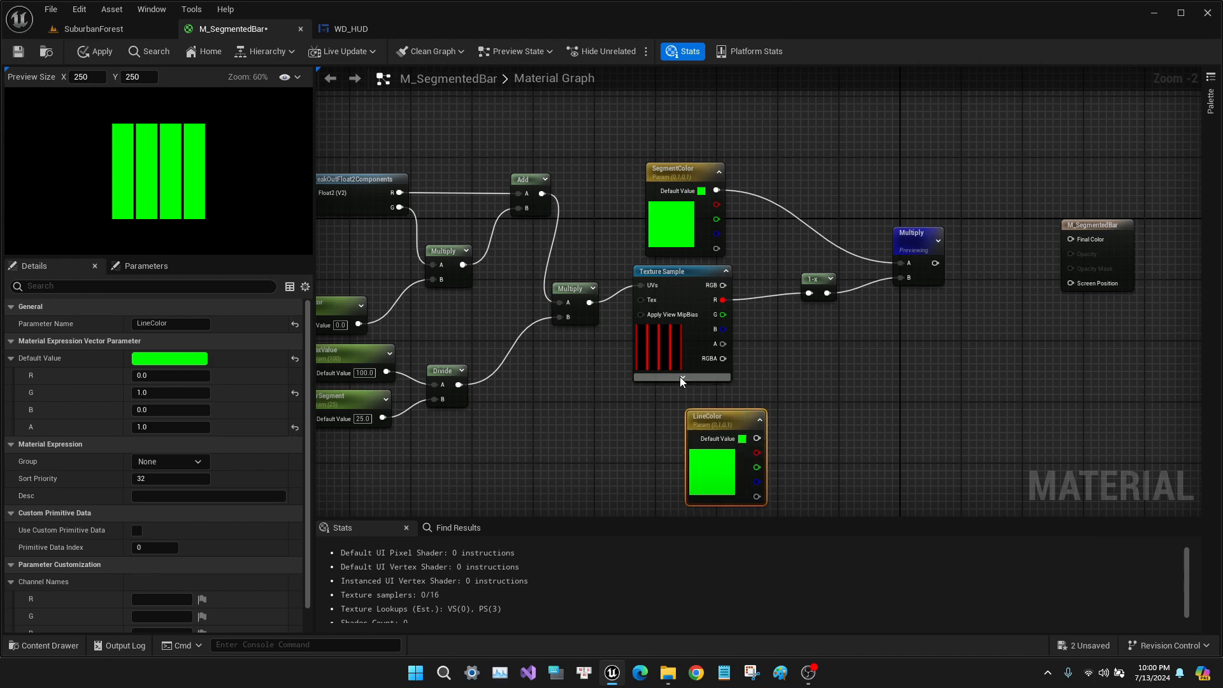
Step: Set LineColor's default value to white (1, 1, 1, 1)
{"action": "left_click", "coordinate": [742, 442]}
{"action": "left_click", "coordinate": [804, 428]}
{"action": "left_click", "coordinate": [910, 636]}
{"action": "left_click", "coordinate": [601, 213]}
Step: Add a Multiply node fed by the Texture Sample's R output into A and LineColor into B
{"action": "left_click_drag", "start_coordinate": [722, 299], "coordinate": [766, 342]}
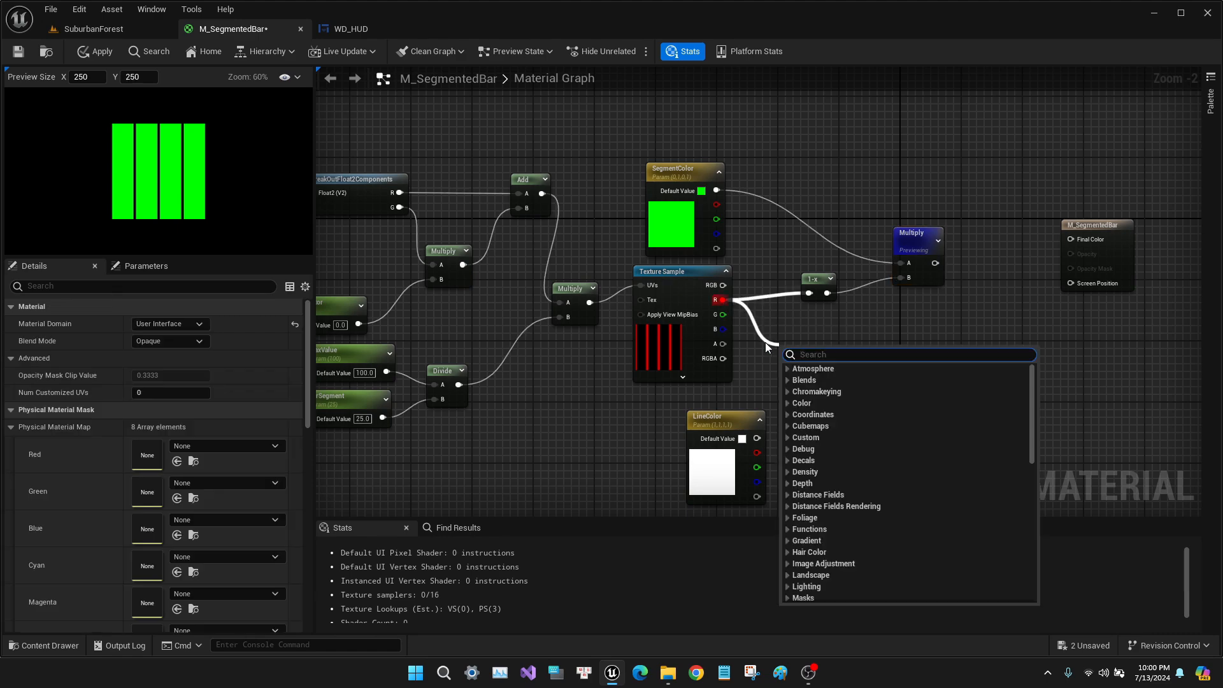
{"action": "type", "text": "mu"}
{"action": "left_click", "coordinate": [806, 402]}
{"action": "left_click_drag", "start_coordinate": [756, 438], "coordinate": [815, 377]}
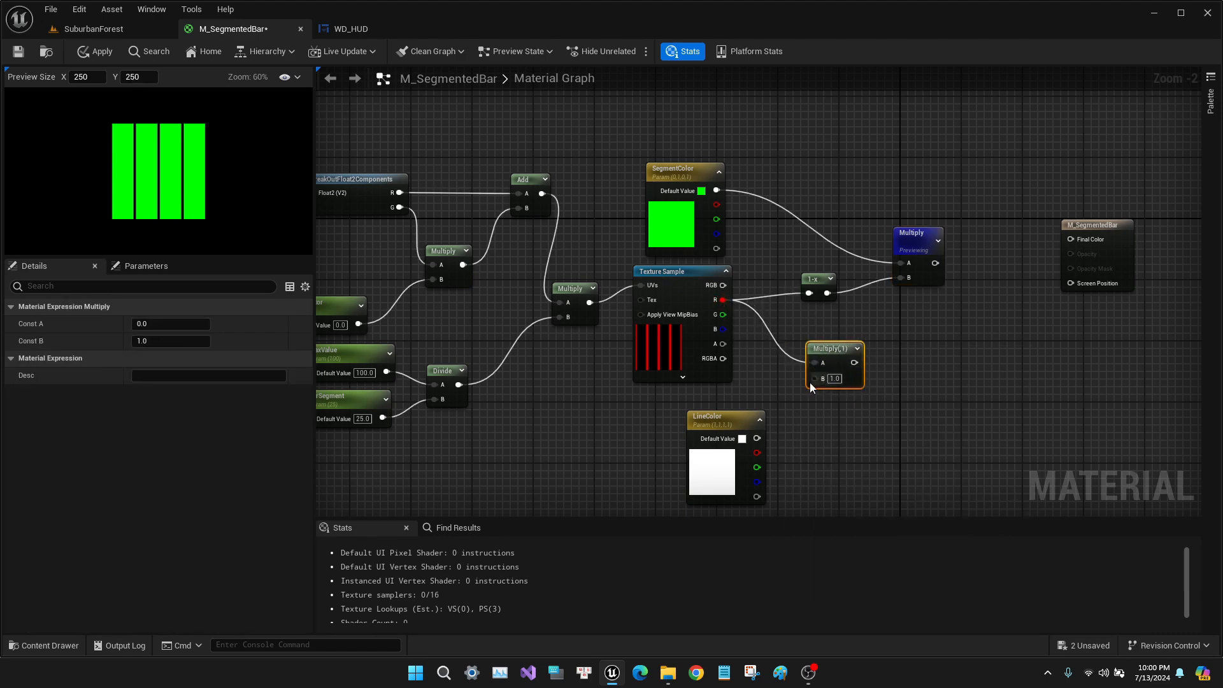
{"action": "left_click", "coordinate": [922, 361]}
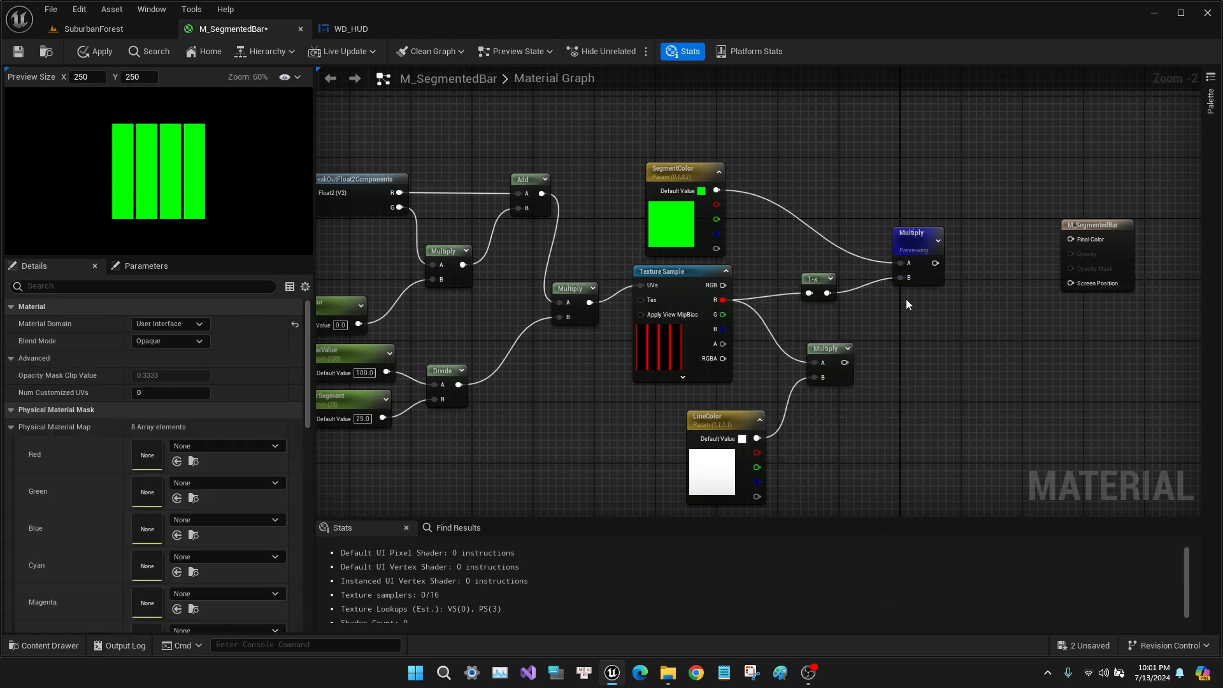
Step: Add an Add node, feed it the SegmentColor Multiply into A and the LineColor Multiply into B, and preview it
{"action": "right_click", "coordinate": [892, 320]}
{"action": "type", "text": "add"}
{"action": "key", "text": "Return"}
{"action": "left_click_drag", "start_coordinate": [935, 262], "coordinate": [905, 342]}
{"action": "key", "text": "space"}
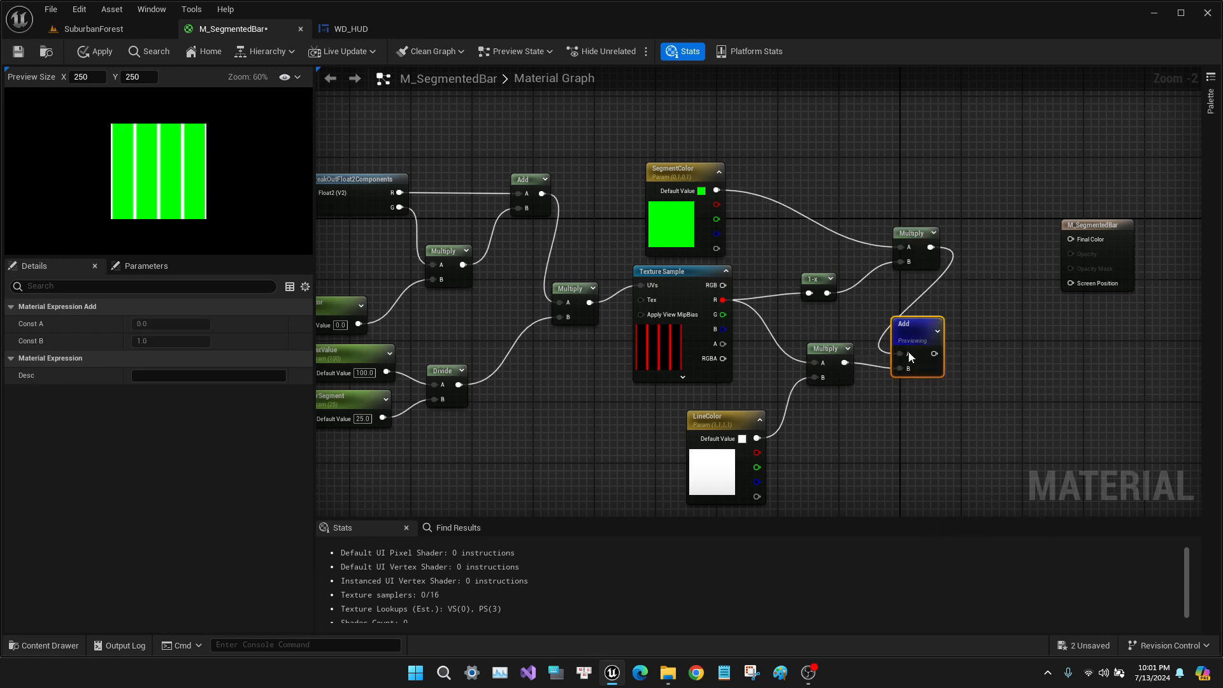
{"action": "double_click", "coordinate": [711, 472]}
{"action": "left_click_drag", "start_coordinate": [809, 429], "coordinate": [935, 463]}
{"action": "left_click", "coordinate": [972, 328]}
Step: Place the Add node beside the M_SegmentedBar result node, connect it to Final Color and save the material
{"action": "left_click_drag", "start_coordinate": [917, 347], "coordinate": [1067, 233]}
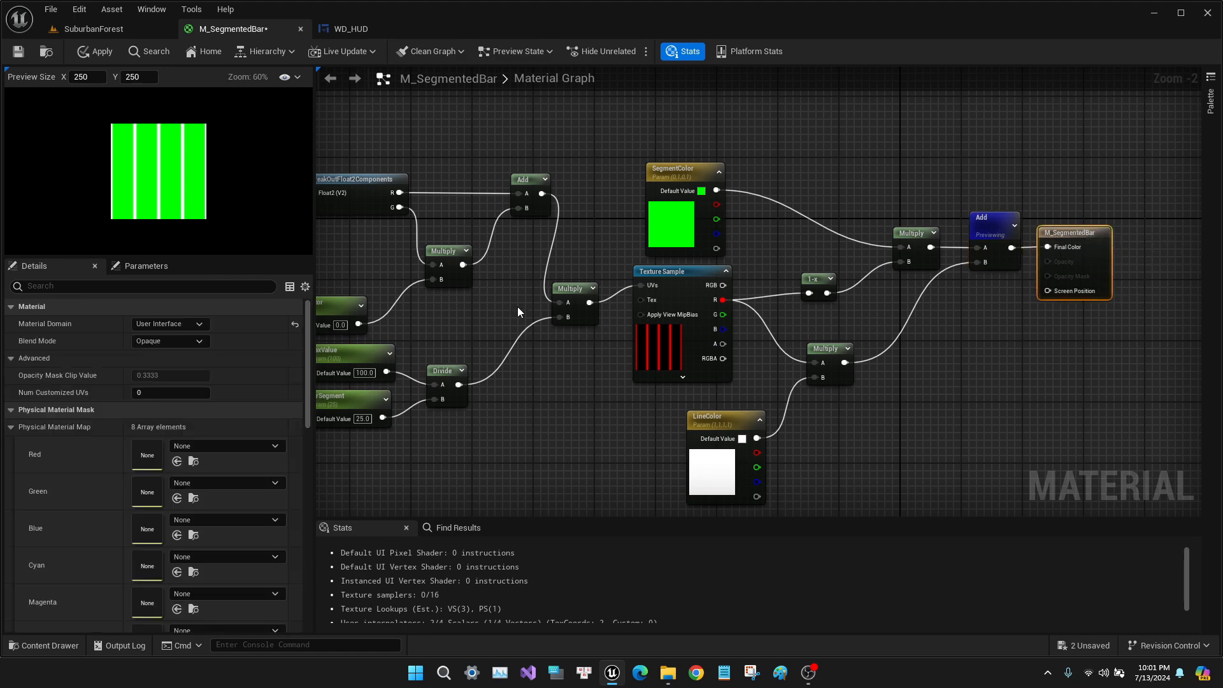
{"action": "left_click", "coordinate": [19, 52]}
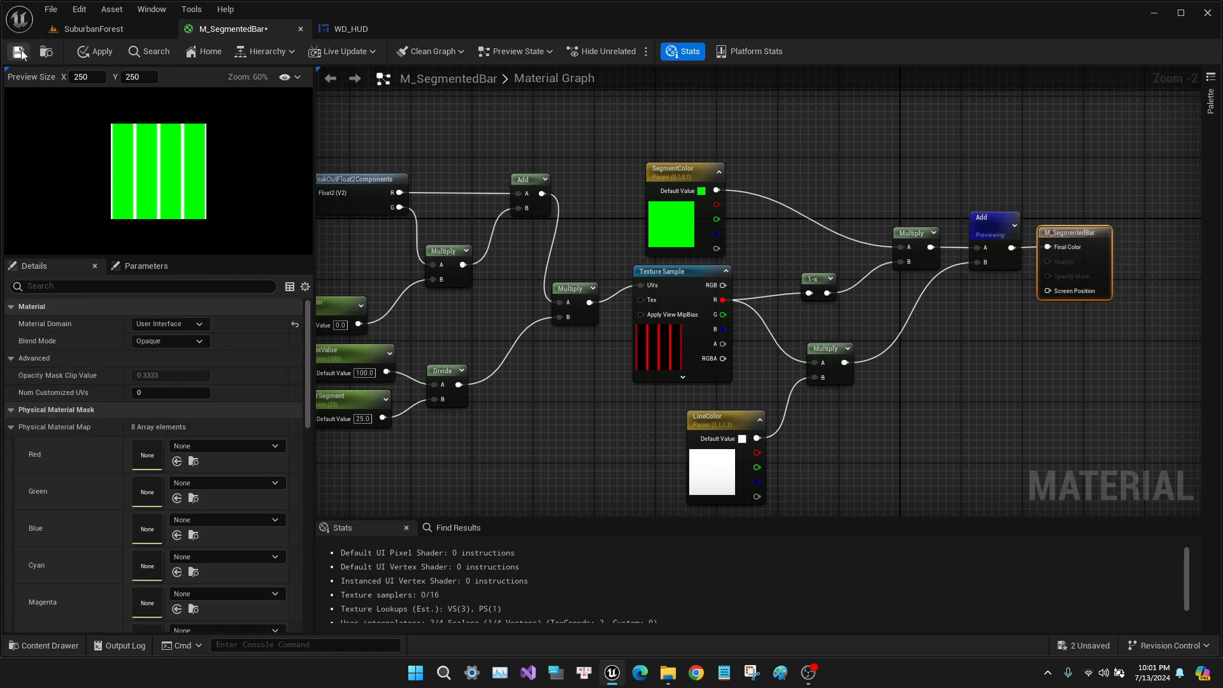
Step: In WD_HUD, set ProgressBar_0's fill image to the M_SegmentedBar material
{"action": "left_click", "coordinate": [333, 28]}
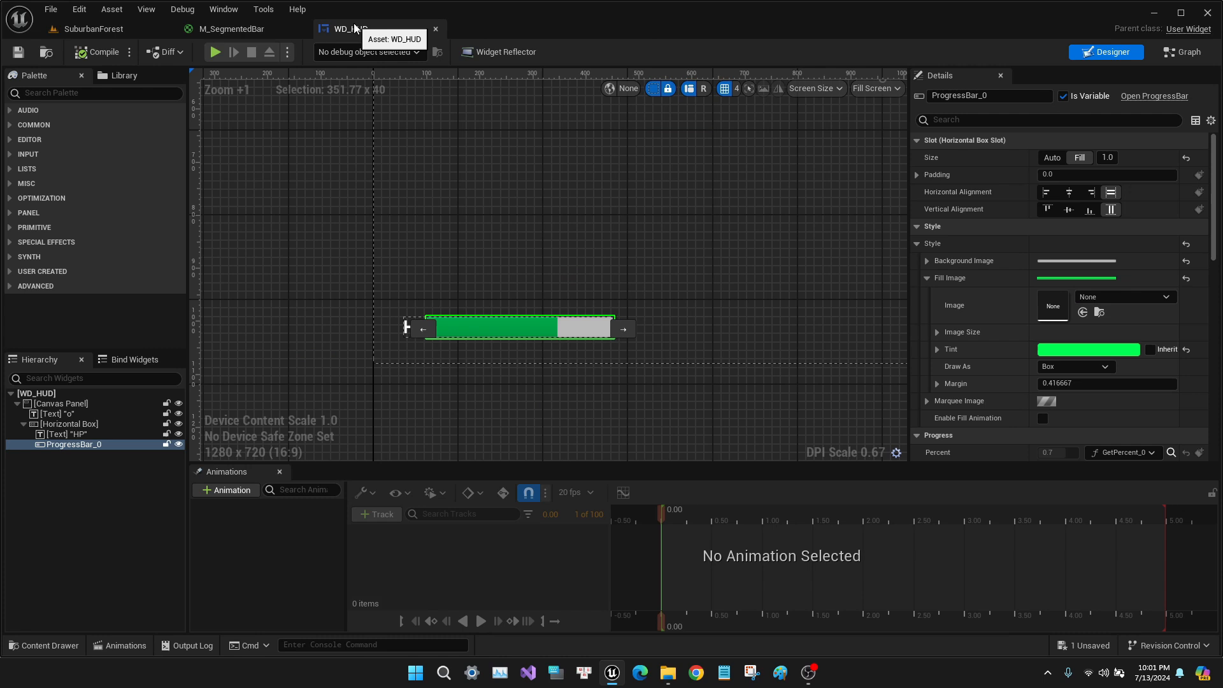
{"action": "left_click", "coordinate": [1132, 299]}
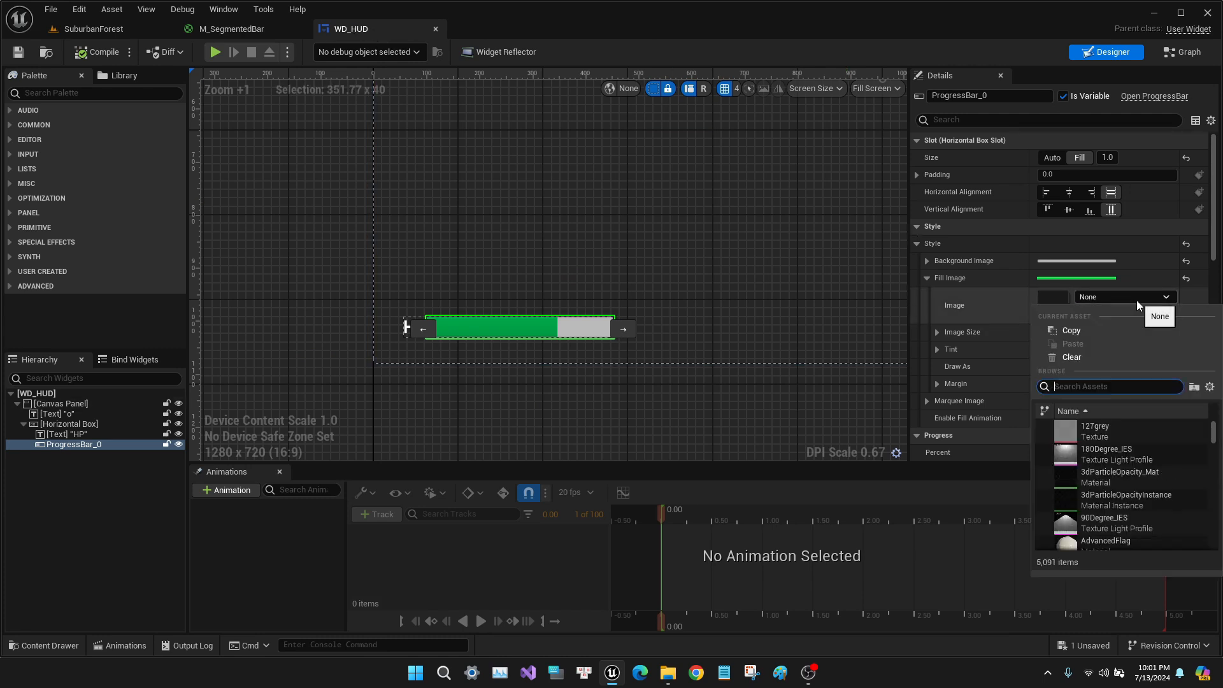
{"action": "type", "text": "Segment"}
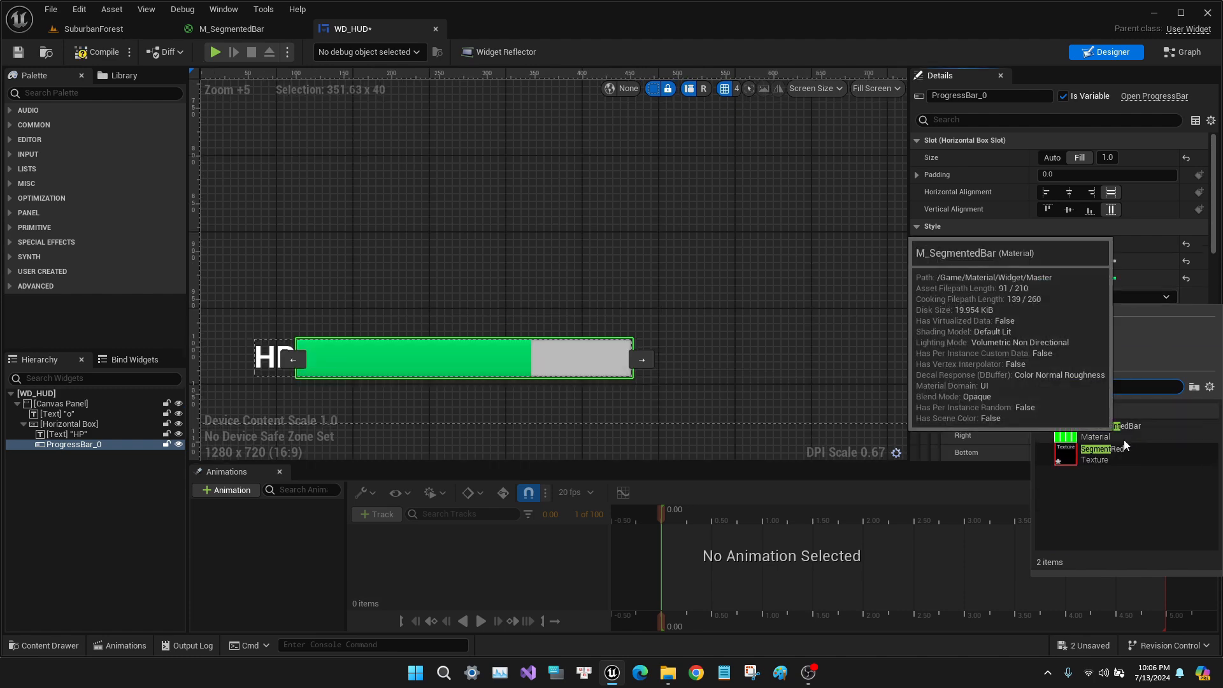
{"action": "left_click", "coordinate": [1124, 440]}
Step: Reset ProgressBar_0's fill image tint and its Fill Color and Opacity to the default white
{"action": "scroll", "coordinate": [1140, 382], "scroll_direction": "down", "scroll_amount": 3}
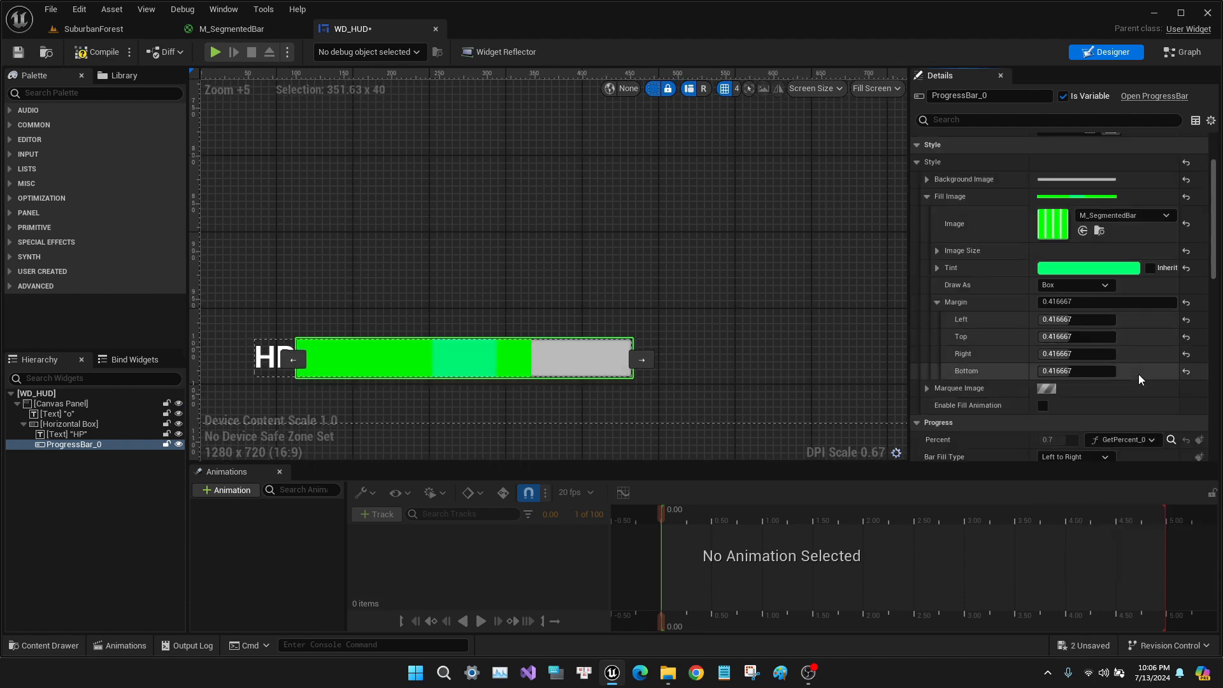
{"action": "left_click", "coordinate": [1186, 269]}
{"action": "scroll", "coordinate": [1134, 306], "scroll_direction": "down", "scroll_amount": 3}
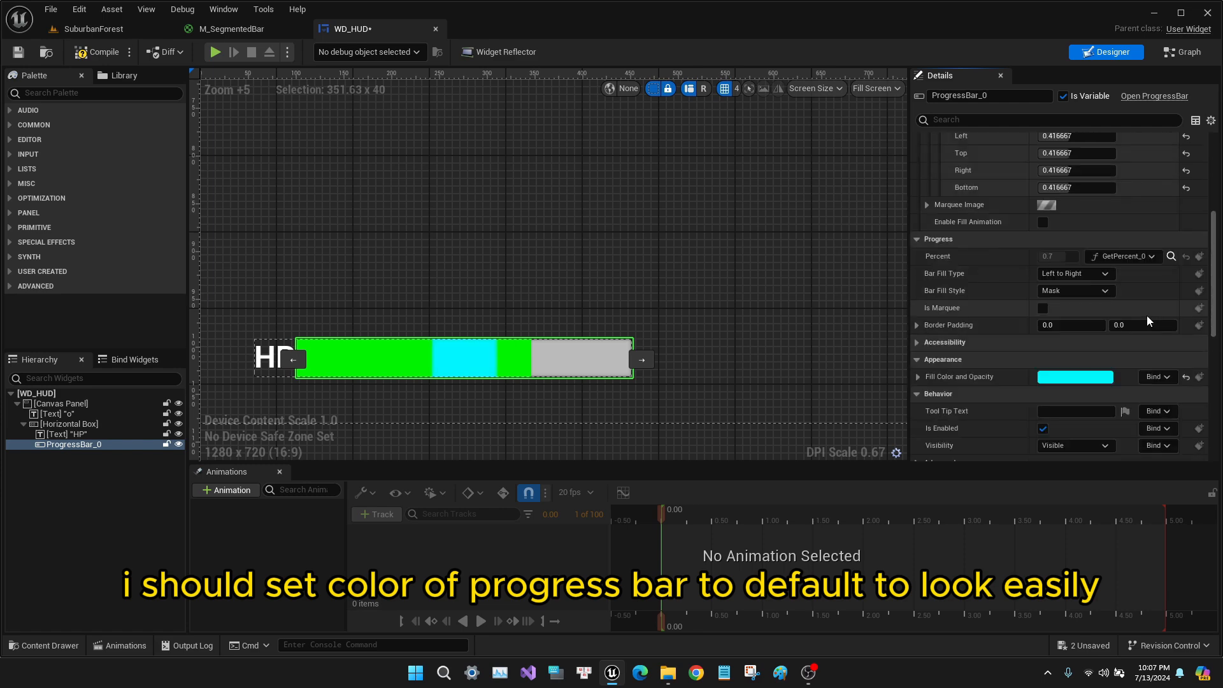
{"action": "left_click", "coordinate": [1186, 380]}
{"action": "scroll", "coordinate": [1150, 394], "scroll_direction": "up", "scroll_amount": 3}
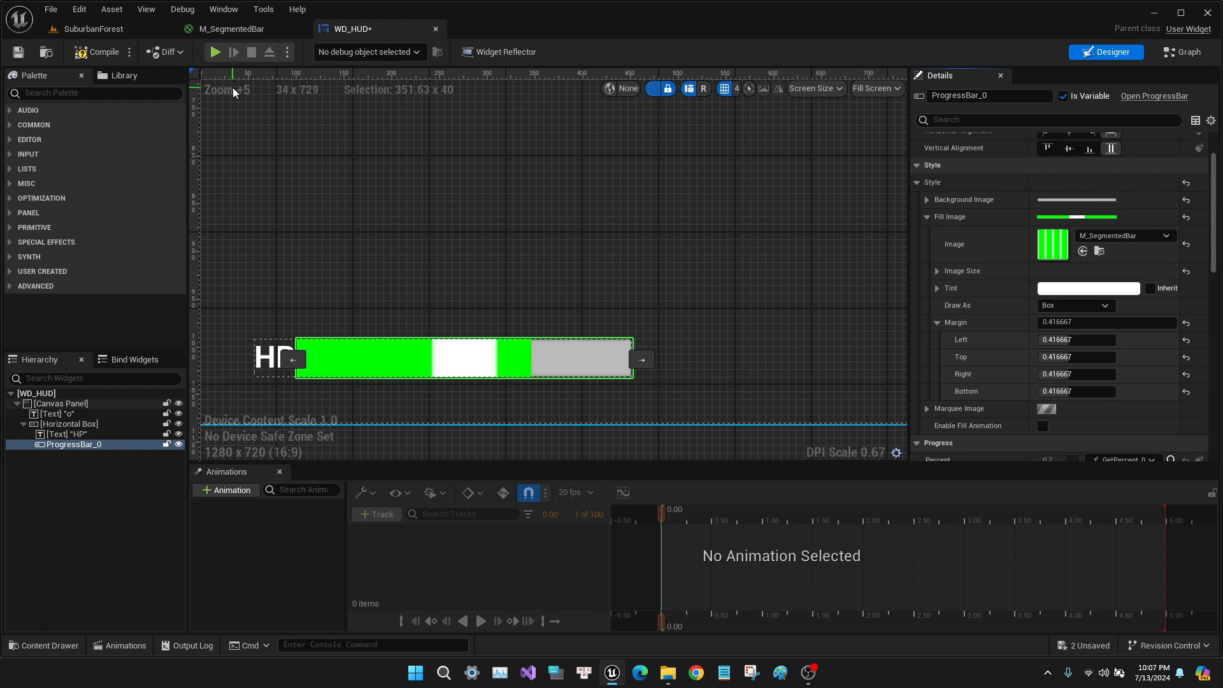
Step: Set the left and right margins of ProgressBar_0's fill image to 0.0
{"action": "left_click", "coordinate": [263, 32]}
{"action": "left_click", "coordinate": [355, 30]}
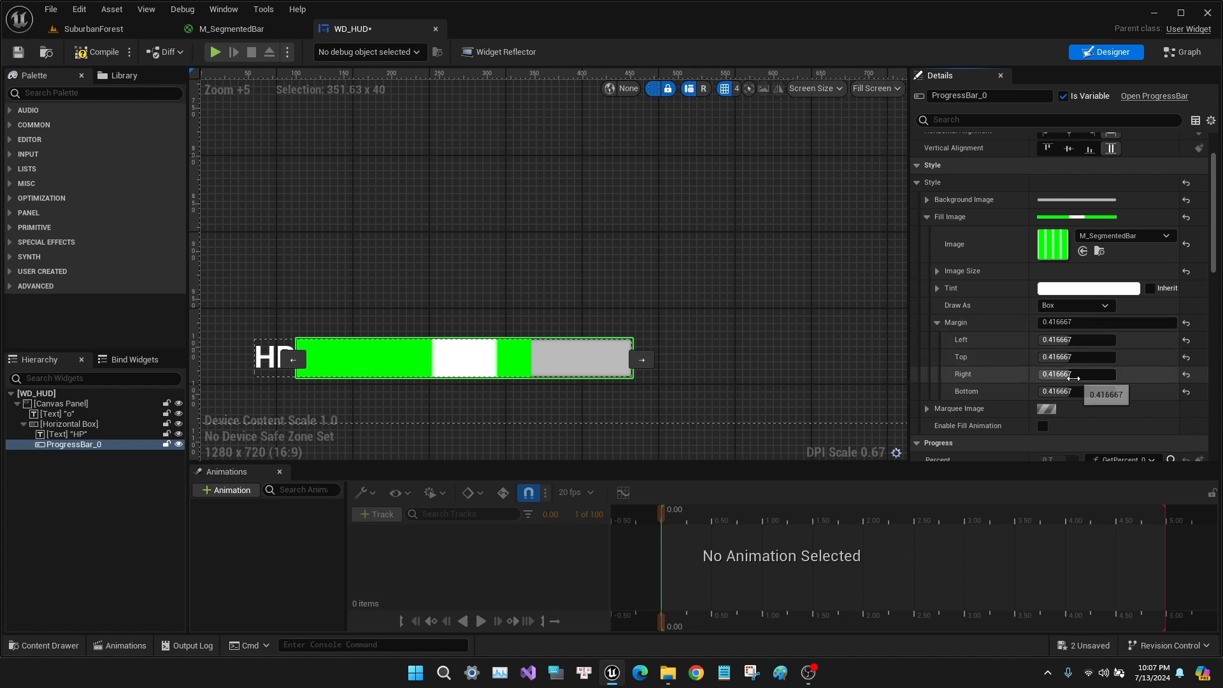
{"action": "left_click_drag", "start_coordinate": [1074, 378], "coordinate": [1019, 378]}
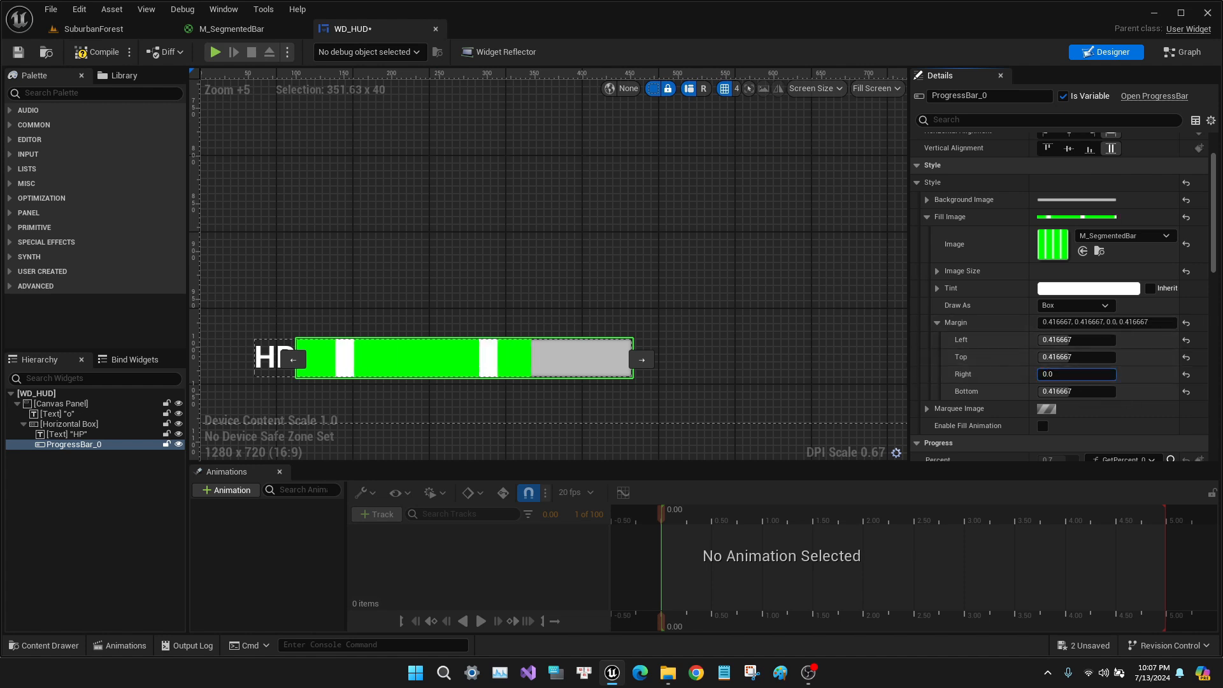
{"action": "left_click_drag", "start_coordinate": [1074, 337], "coordinate": [1114, 332]}
{"action": "scroll", "coordinate": [1074, 336], "scroll_direction": "down", "scroll_amount": 4}
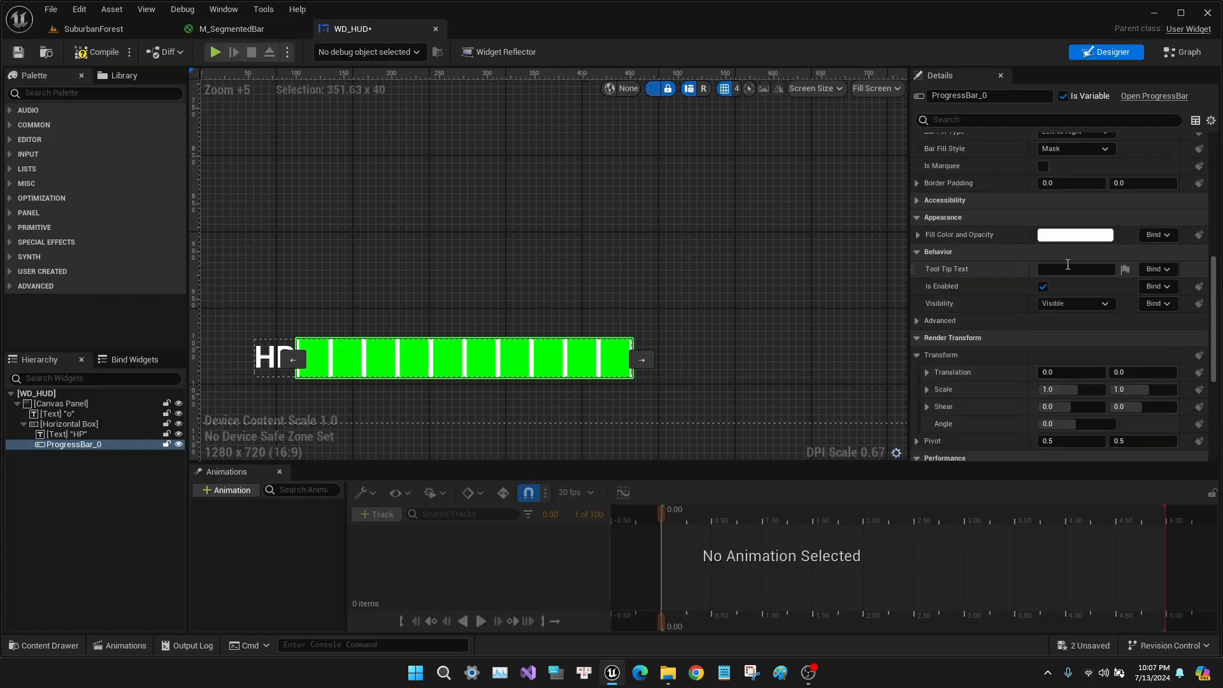
{"action": "scroll", "coordinate": [1067, 264], "scroll_direction": "up", "scroll_amount": 10}
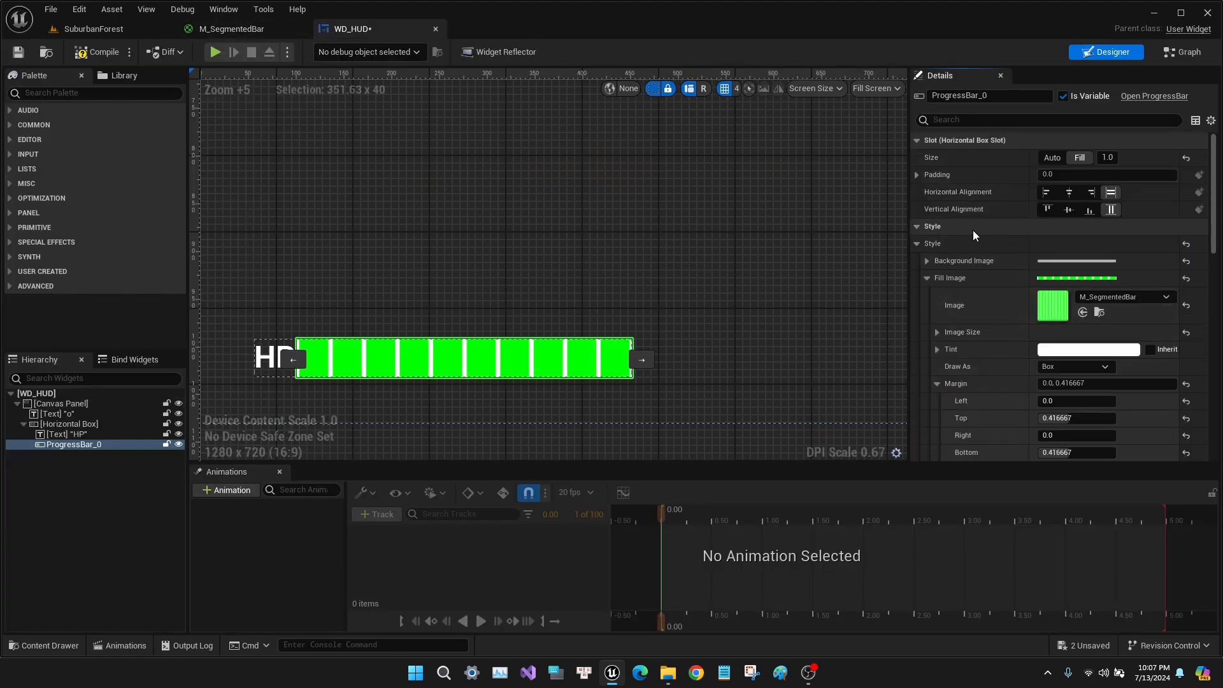
{"action": "left_click", "coordinate": [931, 264]}
{"action": "left_click", "coordinate": [1148, 279]}
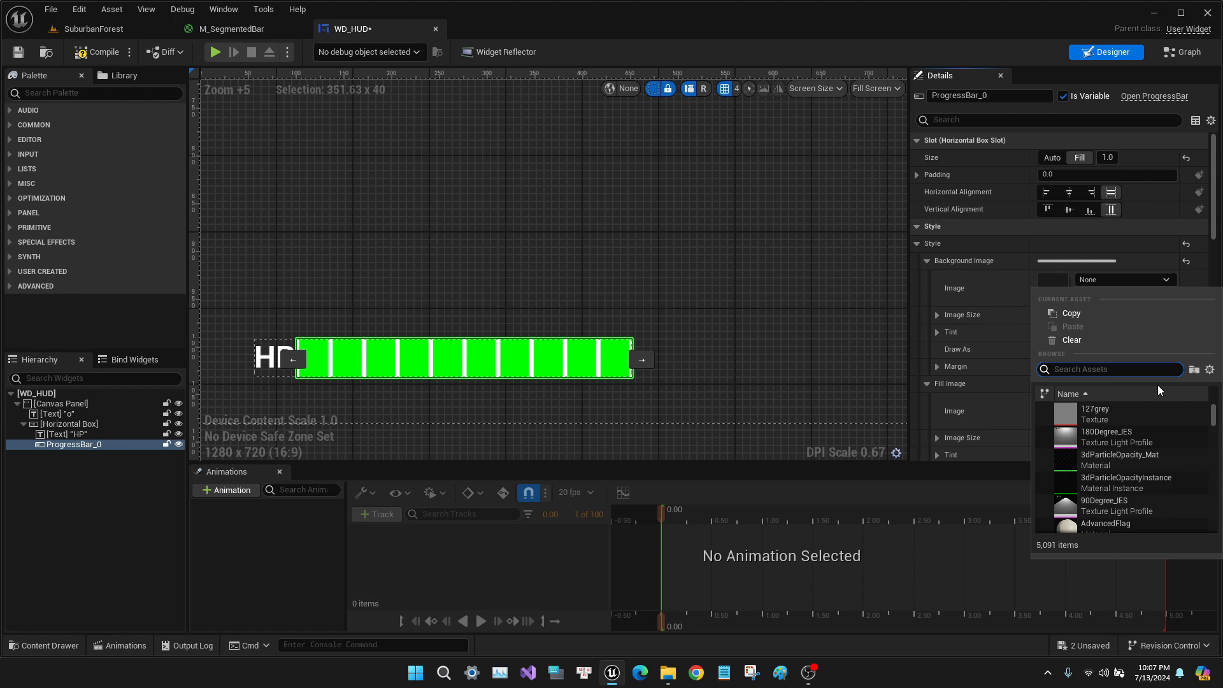
{"action": "left_click", "coordinate": [766, 304]}
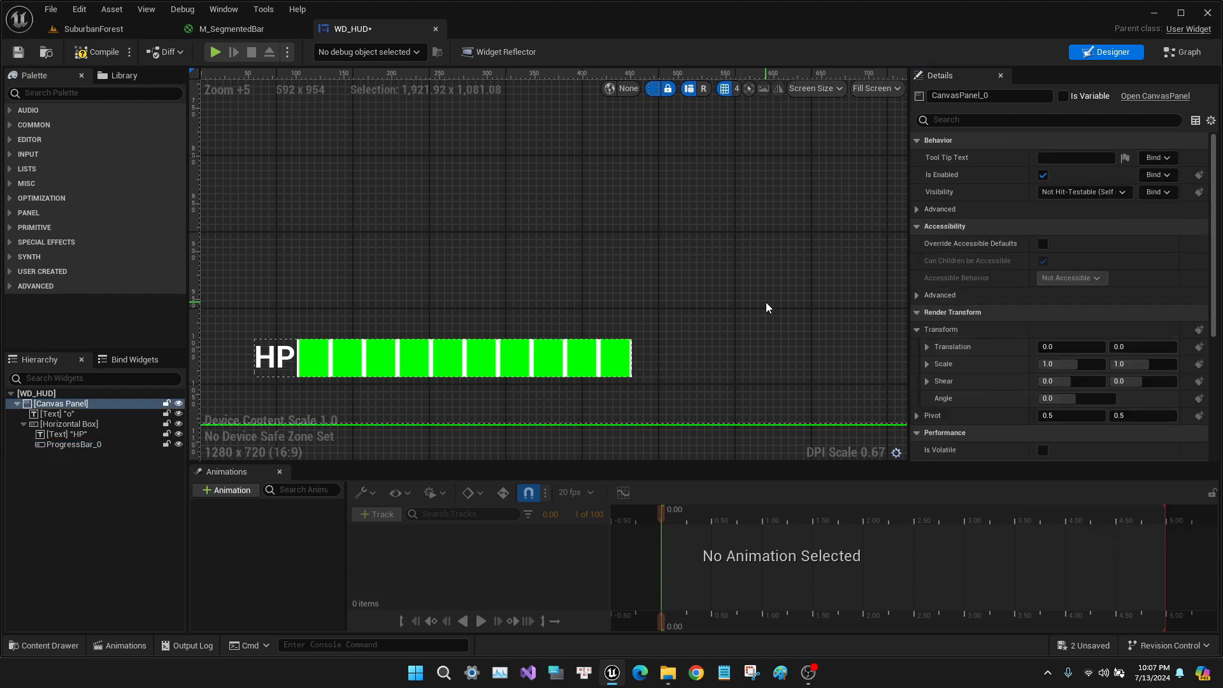
Step: In the M_SegmentedBar graph, move the MaxValue, PerSegment and Divide nodes left to free space after the Divide node
{"action": "left_click", "coordinate": [232, 28]}
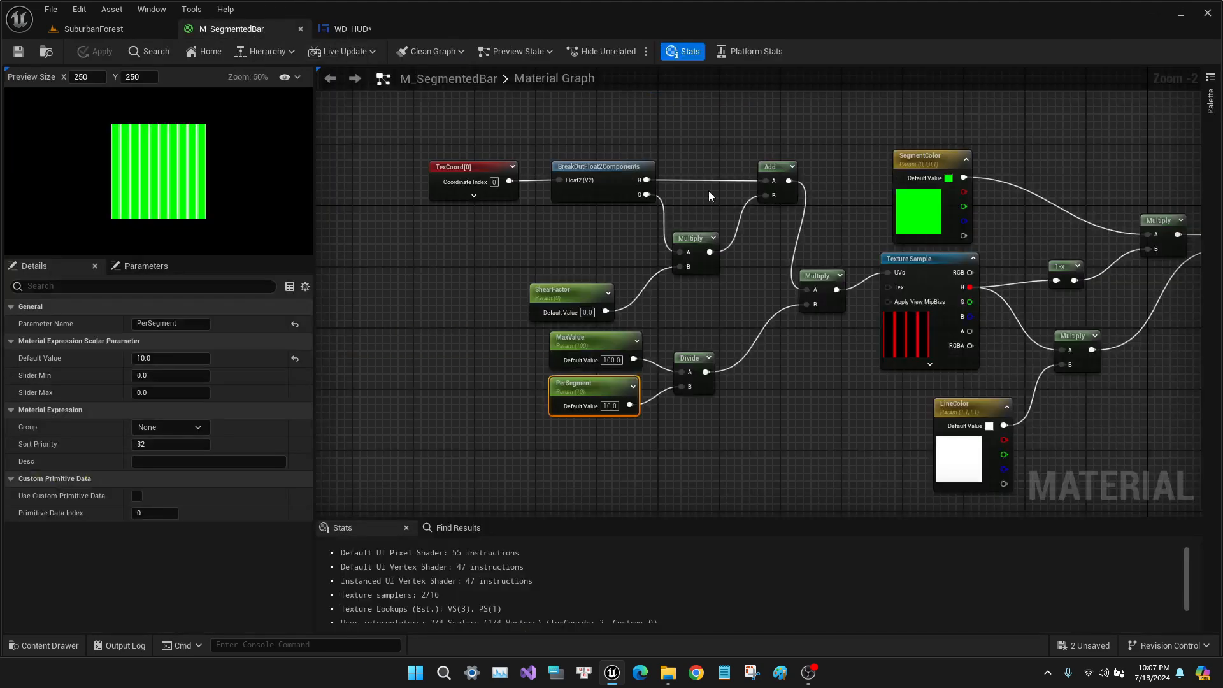
{"action": "right_click_drag", "start_coordinate": [892, 398], "coordinate": [769, 376]}
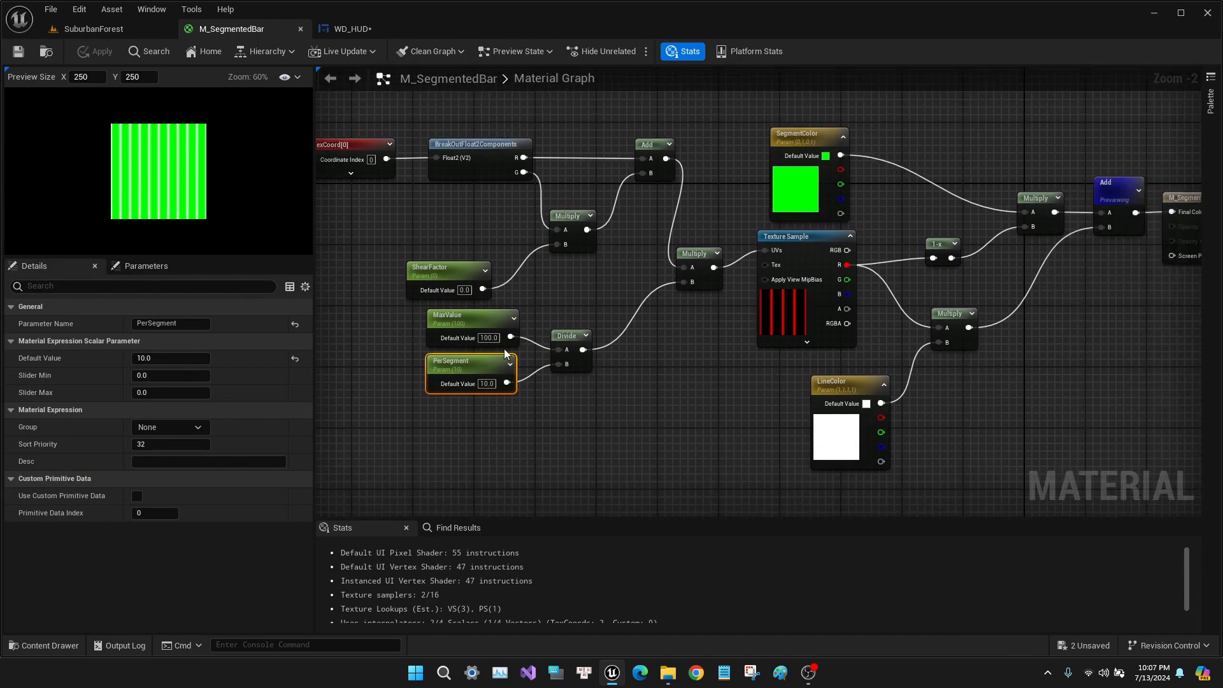
{"action": "left_click_drag", "start_coordinate": [421, 356], "coordinate": [271, 323]}
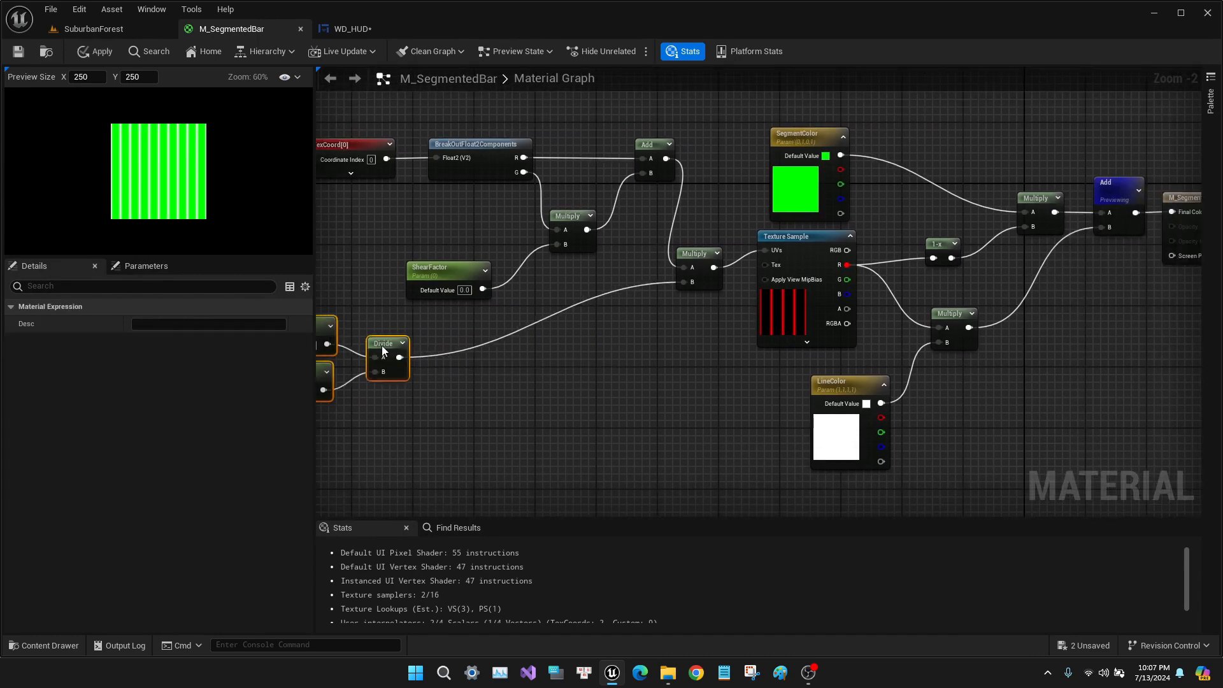
{"action": "right_click_drag", "start_coordinate": [437, 305], "coordinate": [612, 317]}
{"action": "left_click", "coordinate": [627, 278]}
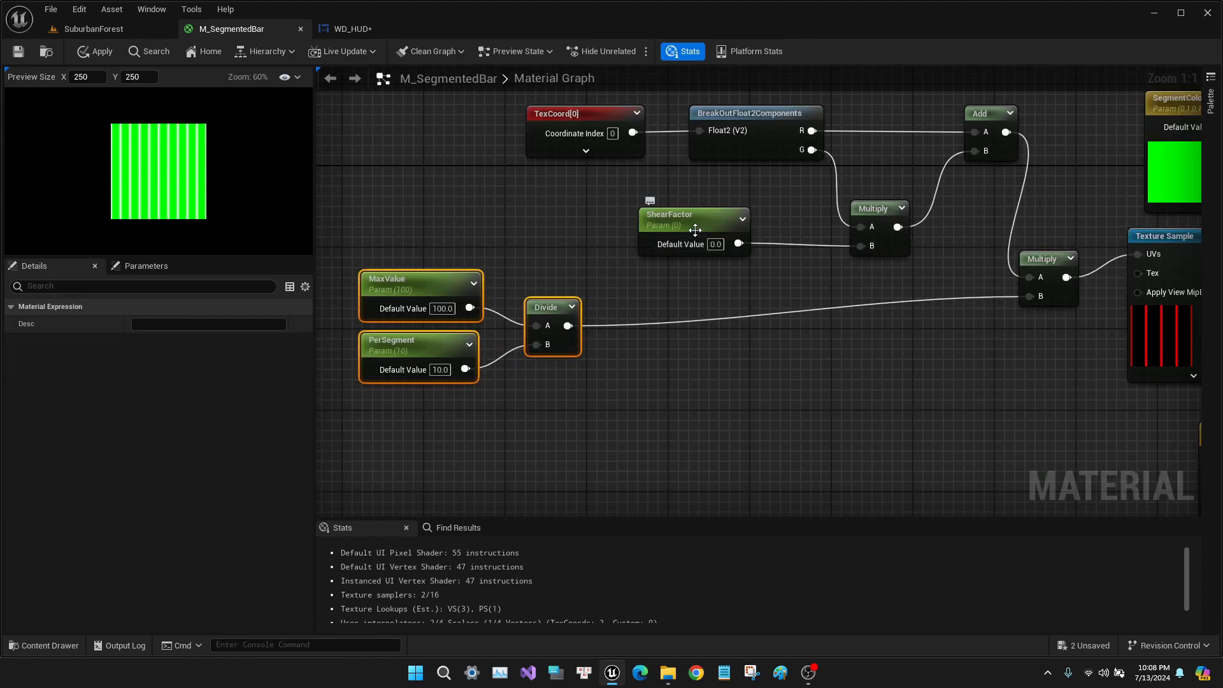
Step: Try several default values for the ShearFactor parameter, including 0.512, and finish with 1.0
{"action": "left_click", "coordinate": [691, 226]}
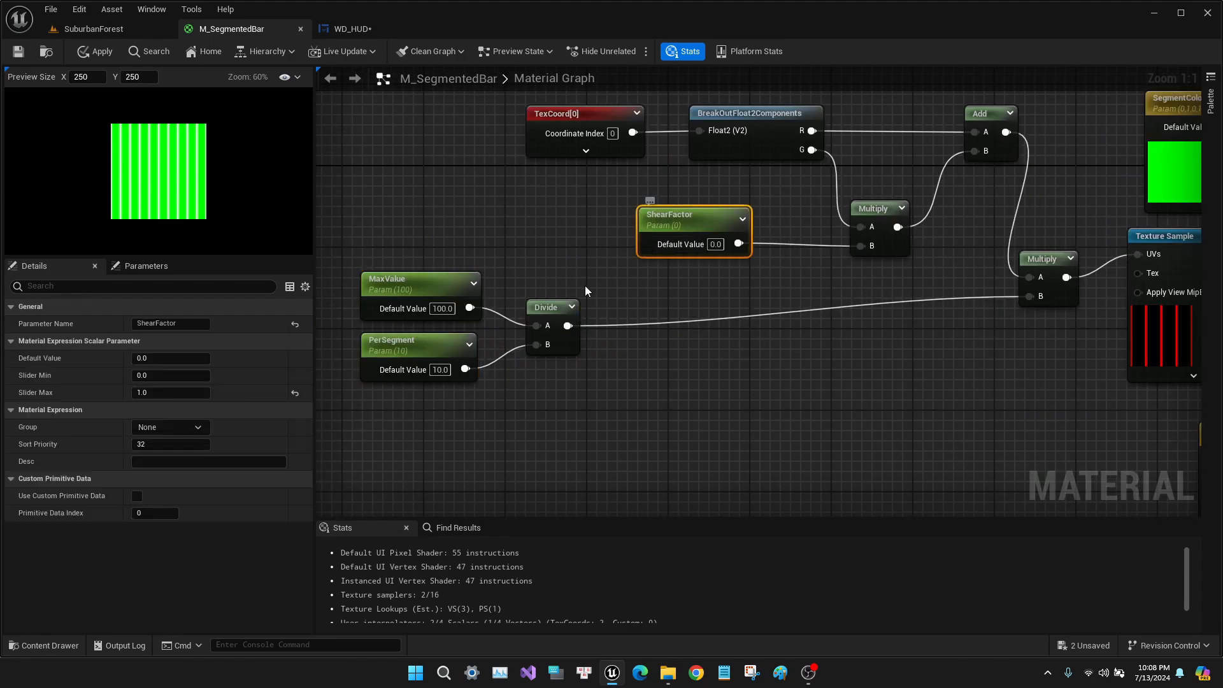
{"action": "left_click", "coordinate": [167, 359]}
{"action": "type", "text": "1"}
{"action": "key", "text": "Return"}
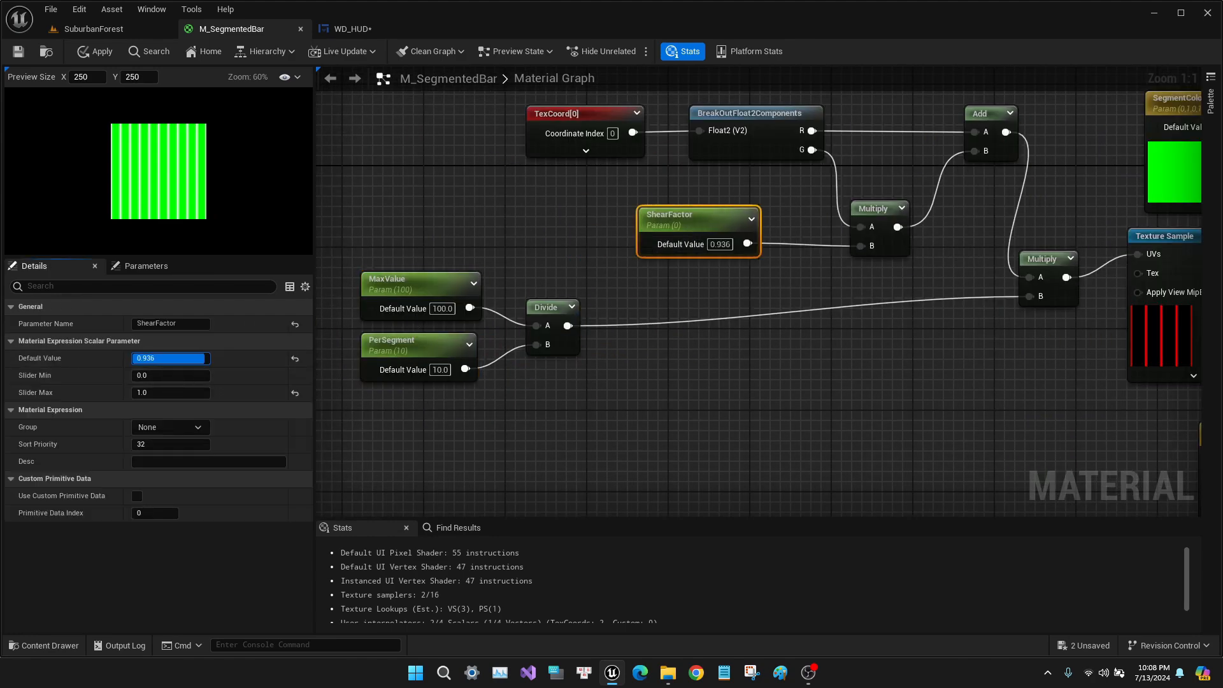
{"action": "left_click_drag", "start_coordinate": [205, 358], "coordinate": [248, 351]}
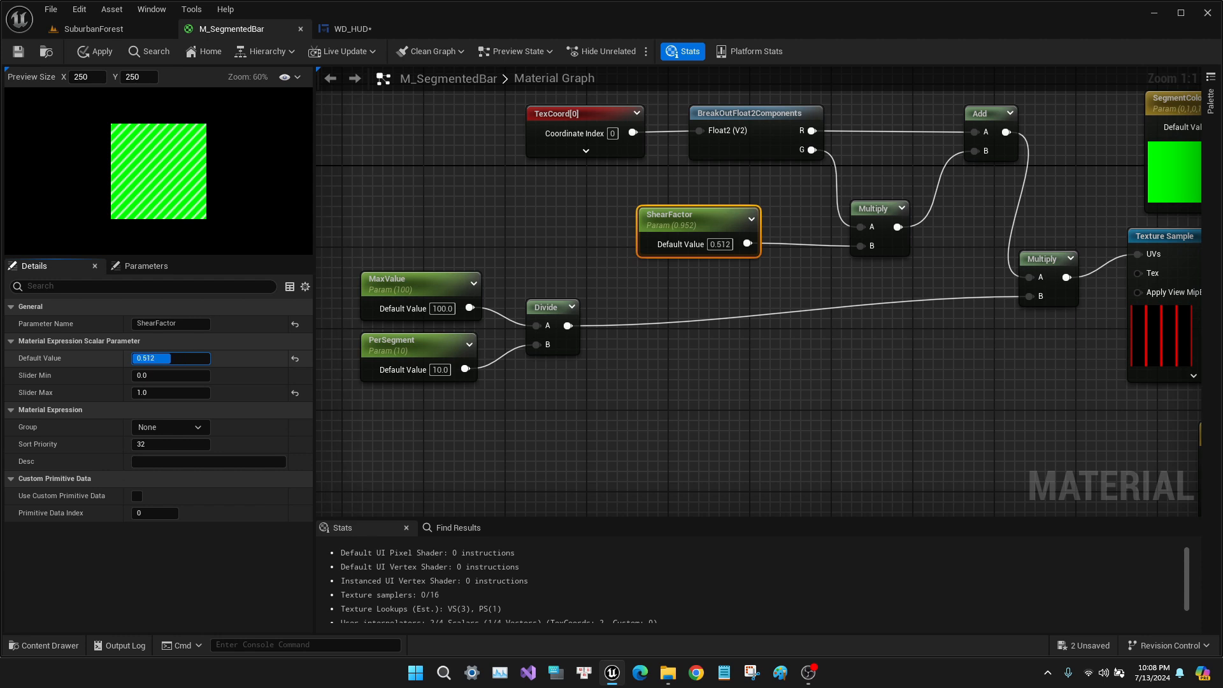
{"action": "left_click_drag", "start_coordinate": [171, 358], "coordinate": [170, 359]}
{"action": "key", "text": "Return"}
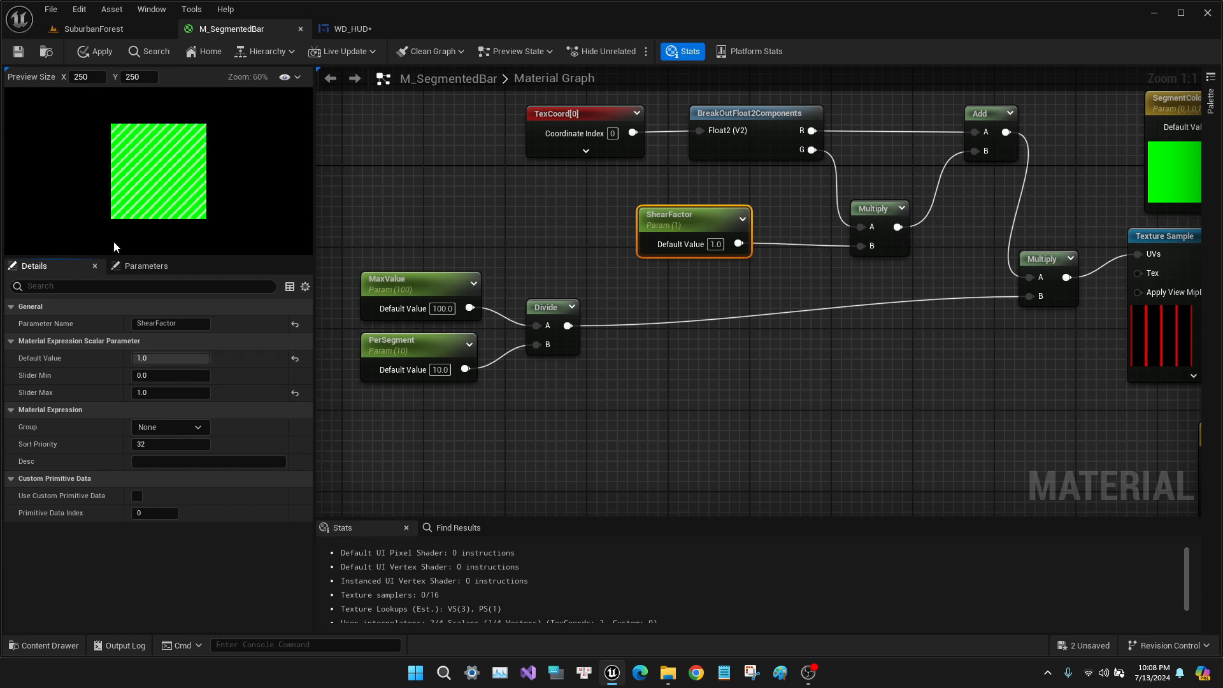
Step: Delete the ShearFactor parameter feeding the Multiply node below BreakOutFloat2Components
{"action": "left_click_drag", "start_coordinate": [364, 243], "coordinate": [419, 381]}
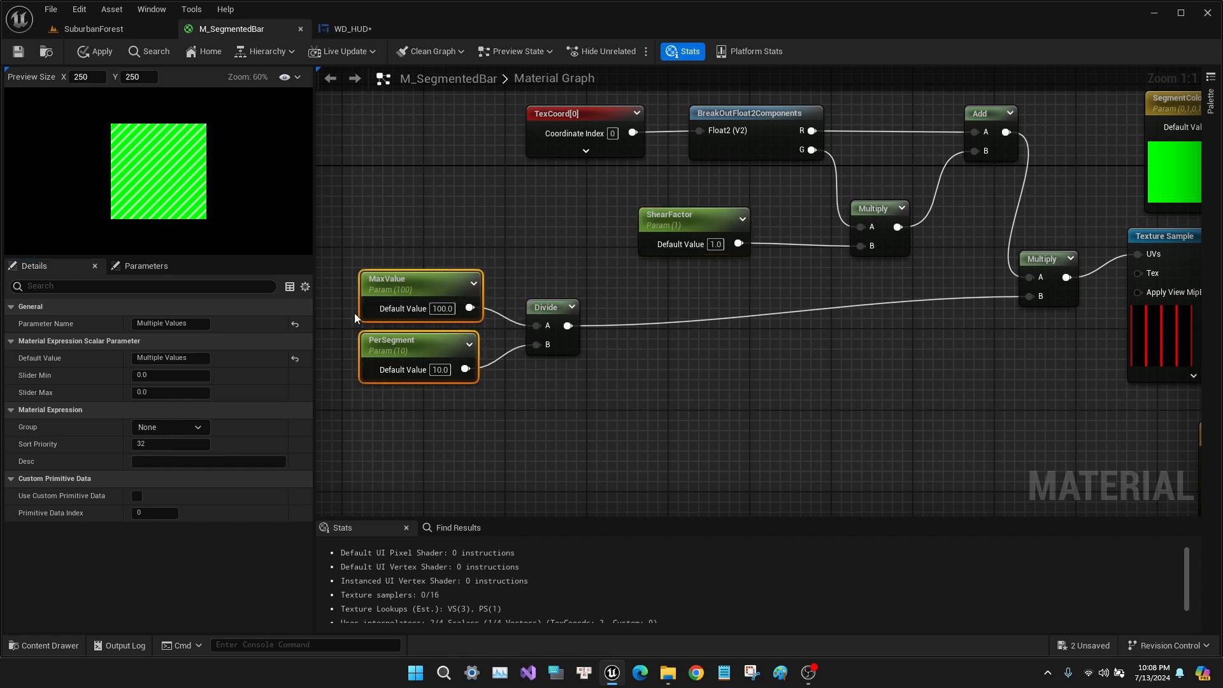
{"action": "left_click", "coordinate": [487, 196]}
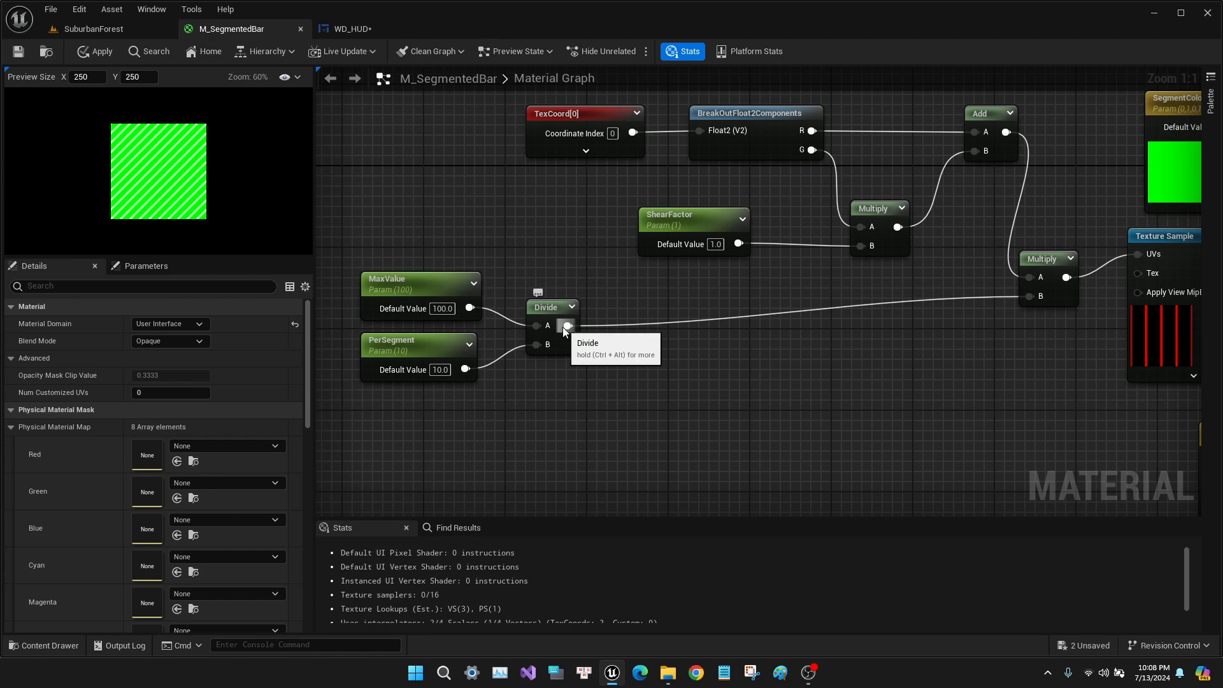
{"action": "left_click", "coordinate": [674, 226]}
{"action": "key", "text": "Delete"}
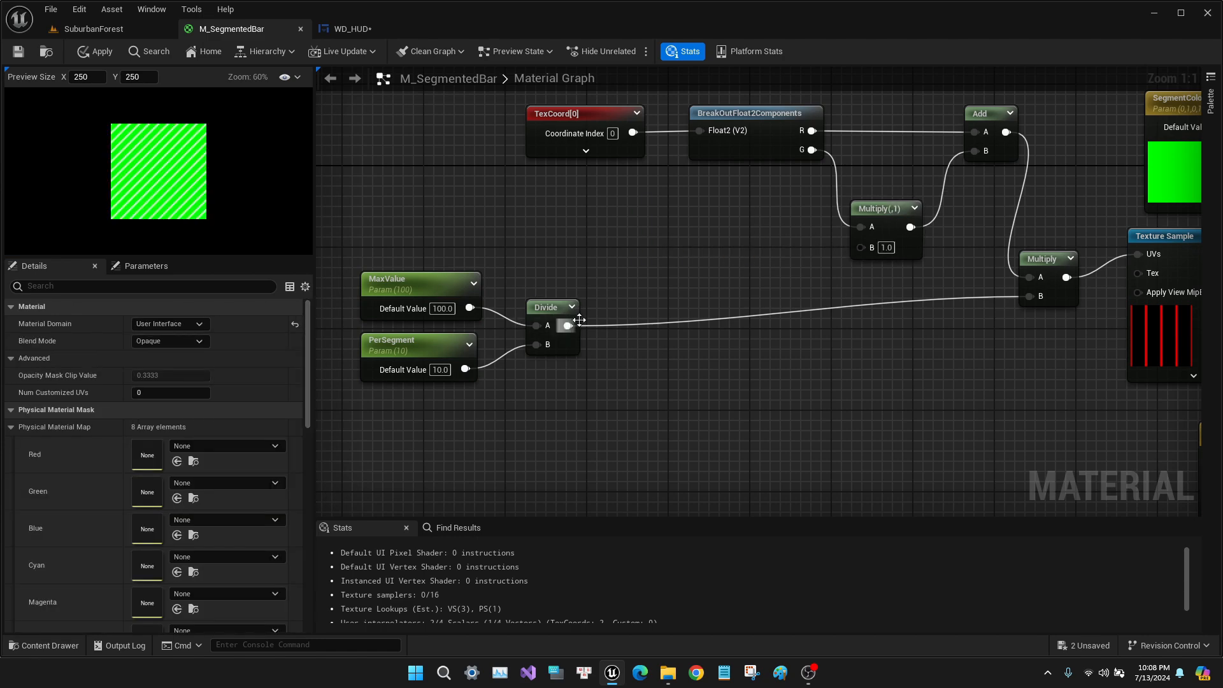
Step: Add a second Divide node taking PerSegment as A and MaxValue as B, feeding B of the Multiply after BreakOutFloat2Components
{"action": "left_click", "coordinate": [407, 280]}
{"action": "left_click", "coordinate": [605, 341]}
{"action": "right_click", "coordinate": [603, 293]}
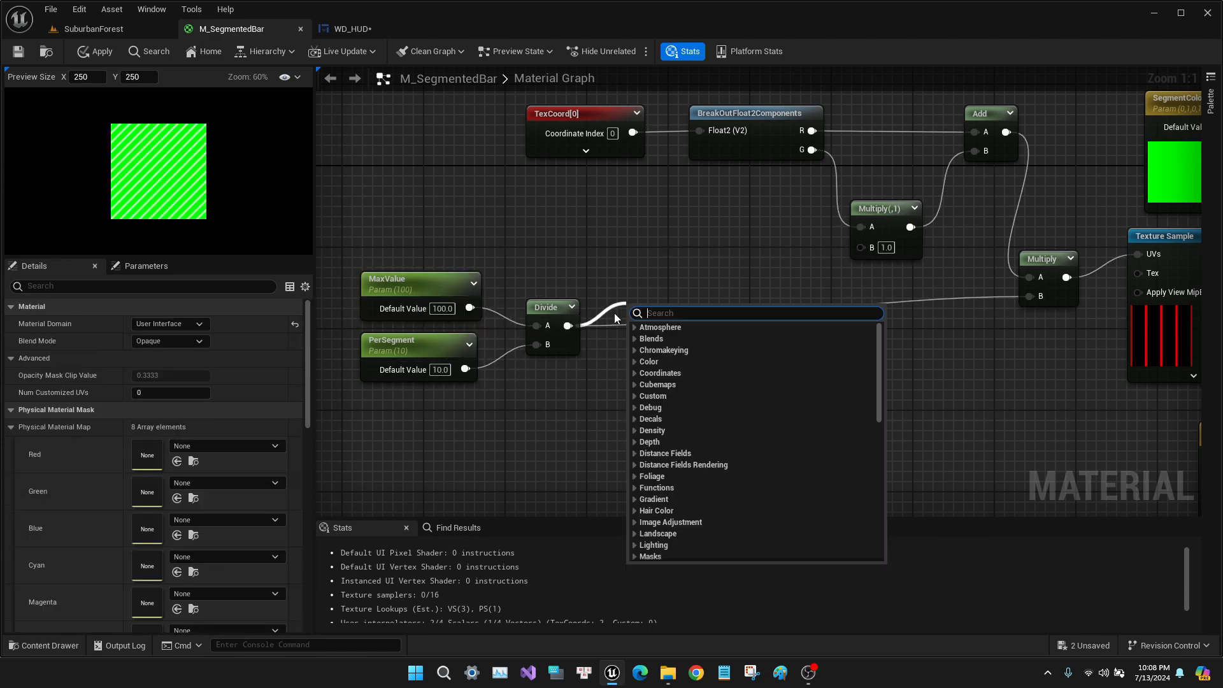
{"action": "type", "text": "divide"}
{"action": "key", "text": "Return"}
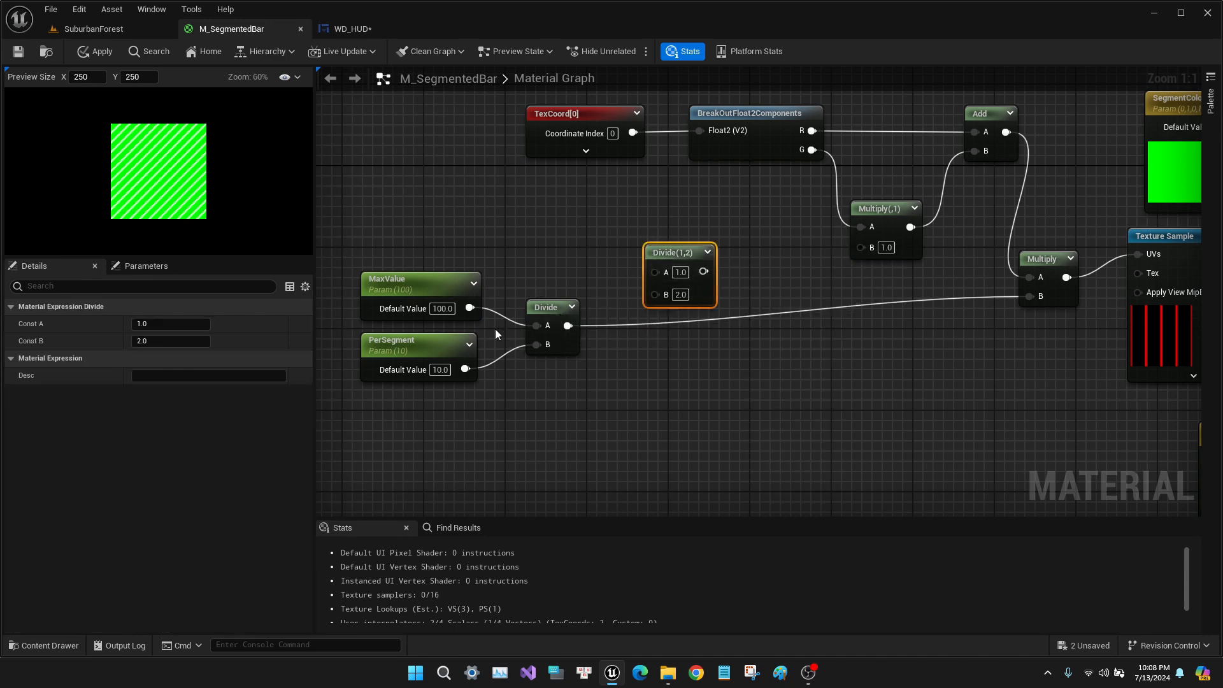
{"action": "left_click_drag", "start_coordinate": [470, 308], "coordinate": [656, 302]}
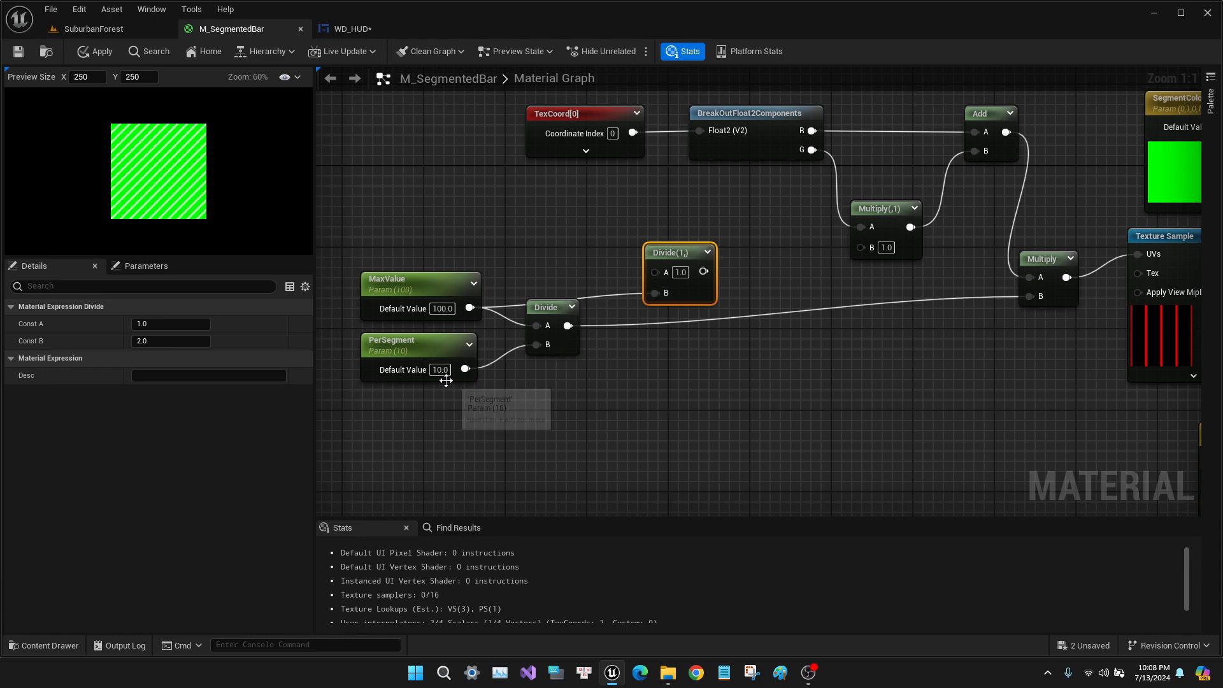
{"action": "left_click_drag", "start_coordinate": [466, 369], "coordinate": [872, 250]}
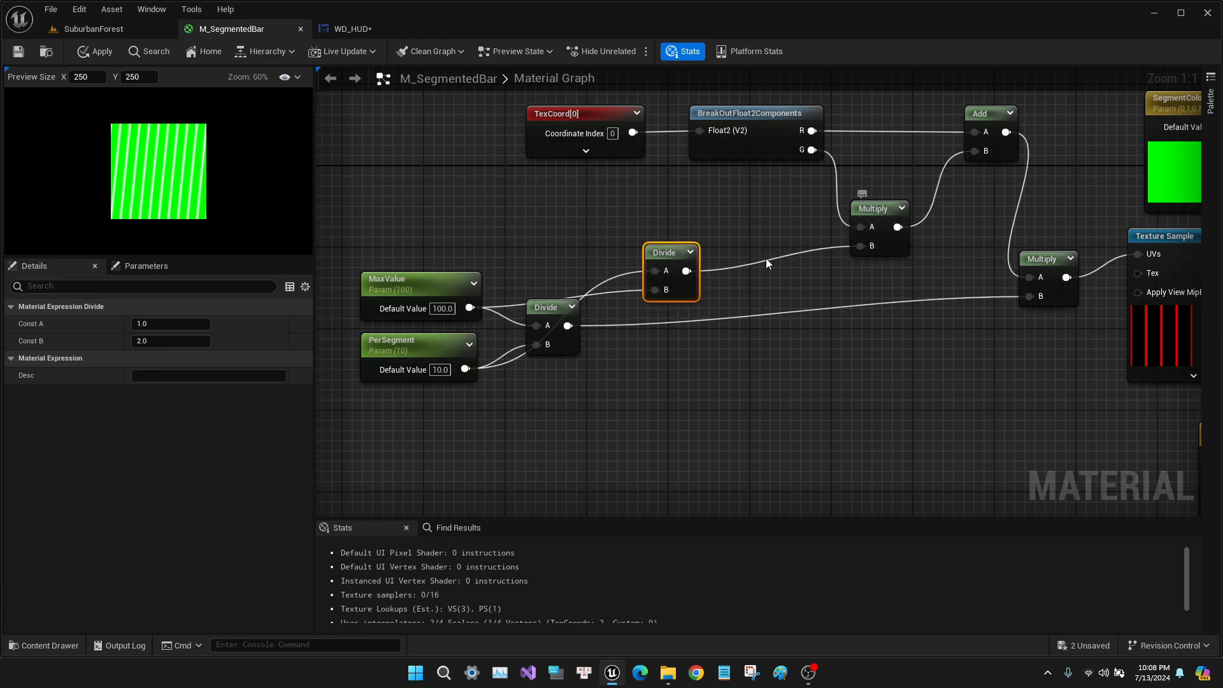
{"action": "left_click", "coordinate": [428, 311]}
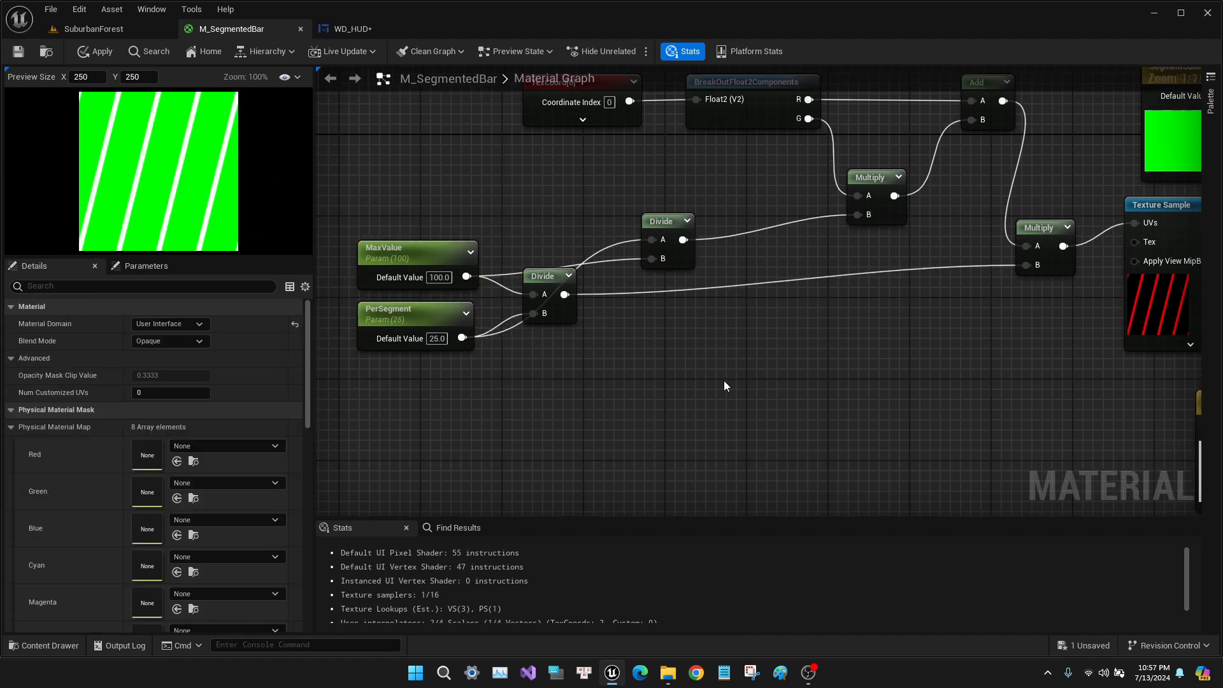
Step: Add a RemapValueRange node in free space below the Divide nodes and connect a new 0.0 constant to its Input Low
{"action": "right_click", "coordinate": [724, 380]}
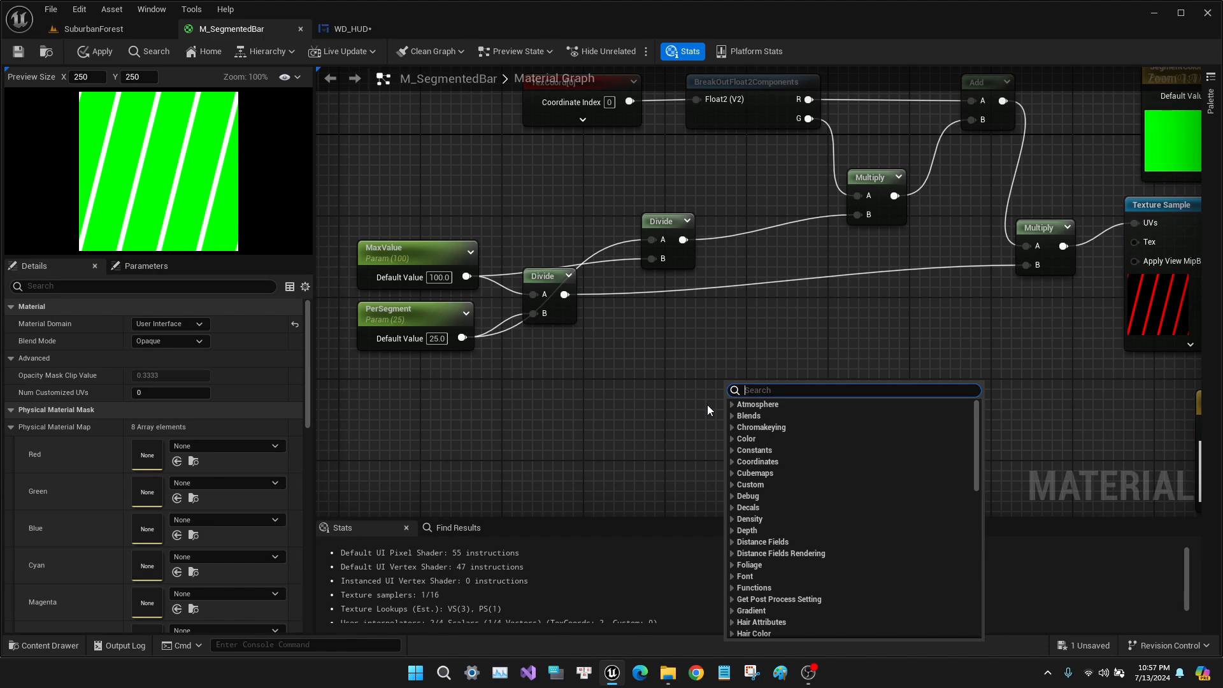
{"action": "type", "text": "texture"}
{"action": "key", "text": "Escape"}
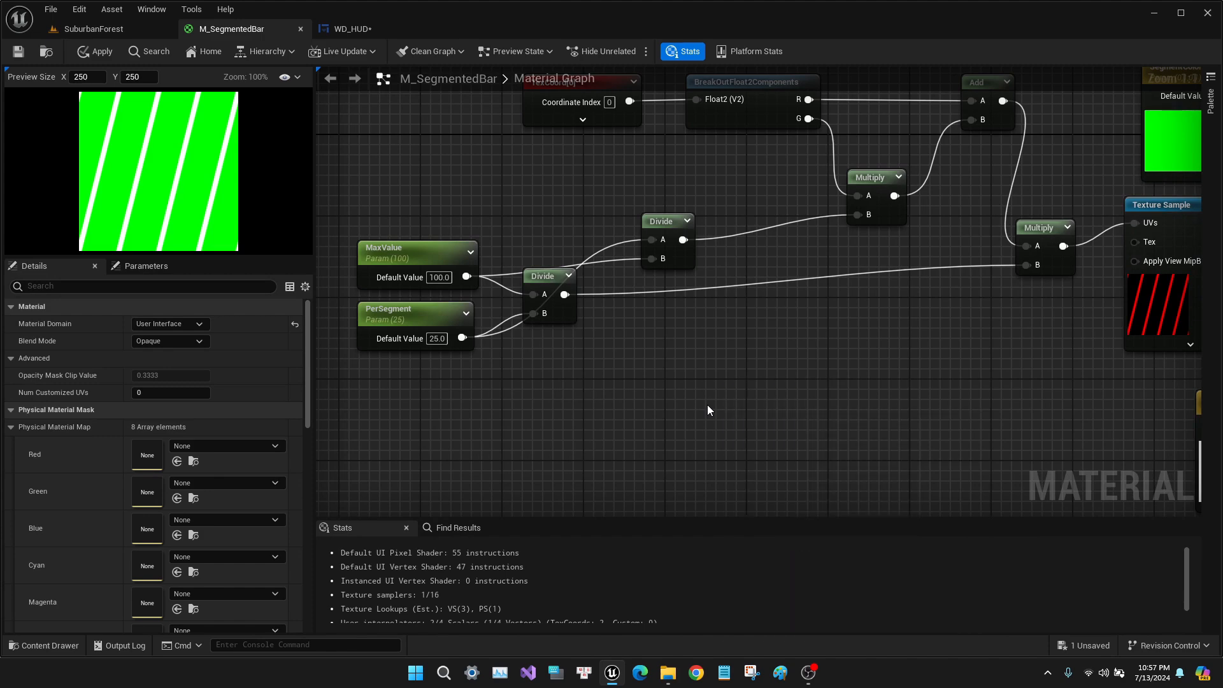
{"action": "key", "text": "1"}
{"action": "left_click", "coordinate": [614, 399]}
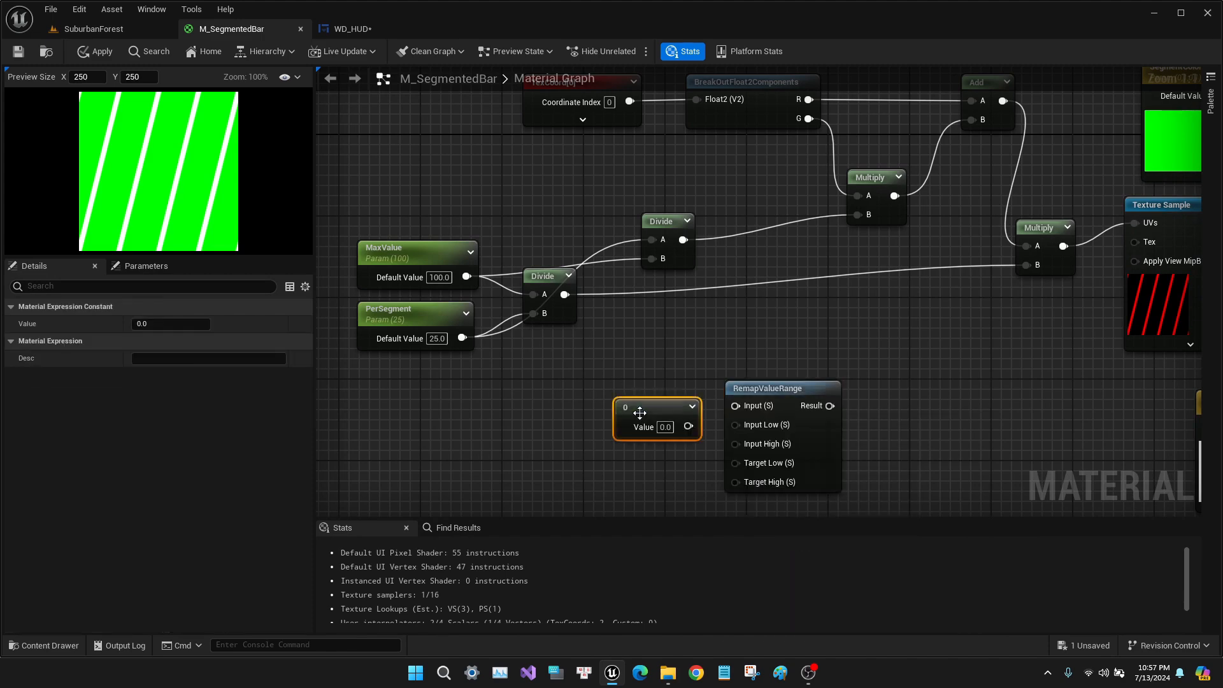
{"action": "left_click_drag", "start_coordinate": [687, 426], "coordinate": [757, 424]}
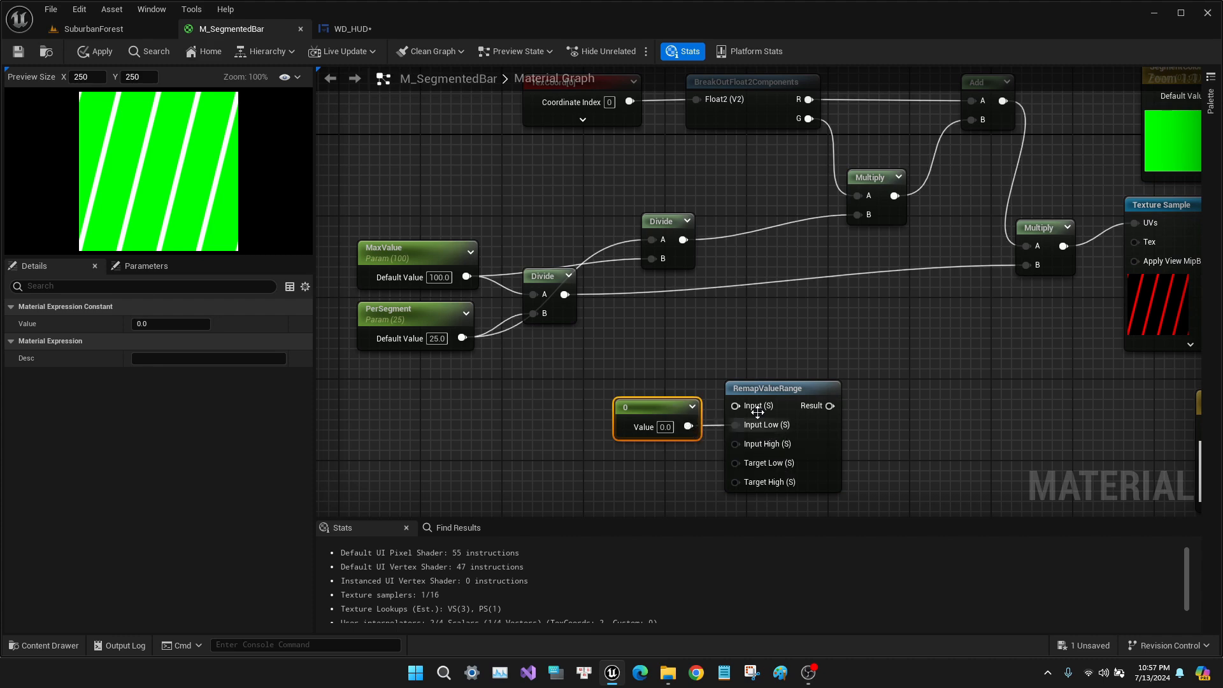
Step: Add a scalar parameter named ShearFactor and connect it to the Input of RemapValueRange
{"action": "right_click_drag", "start_coordinate": [637, 352], "coordinate": [723, 341]}
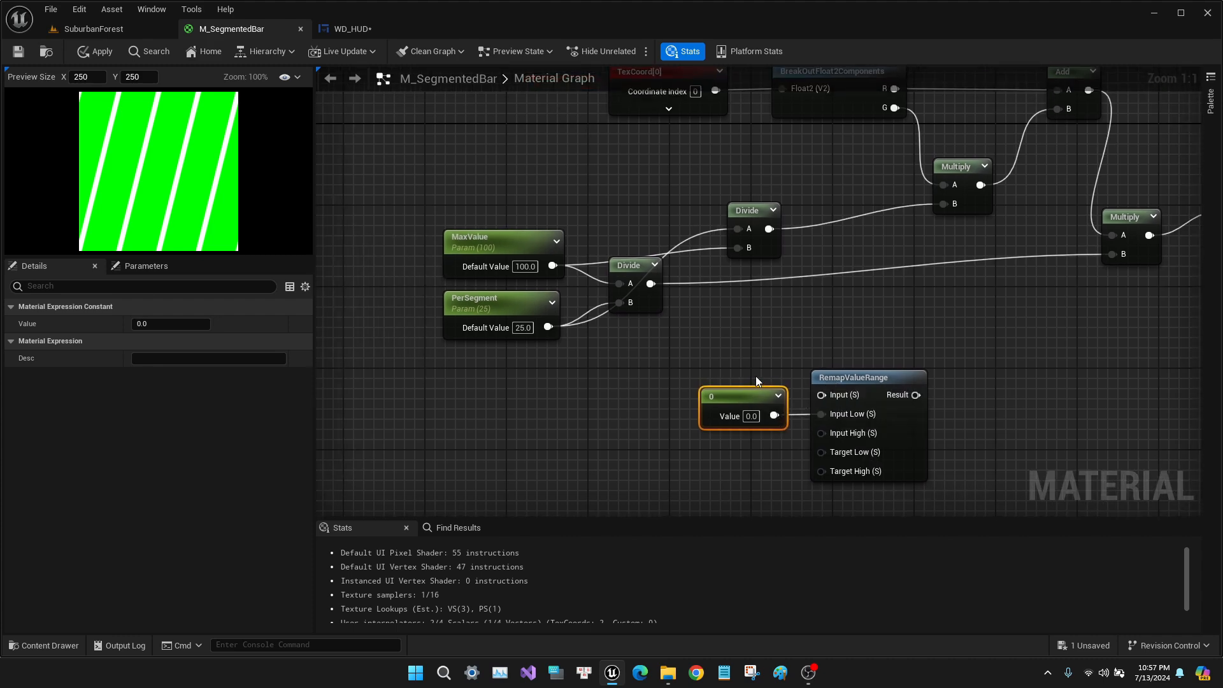
{"action": "right_click", "coordinate": [724, 349]}
{"action": "type", "text": "scalar"}
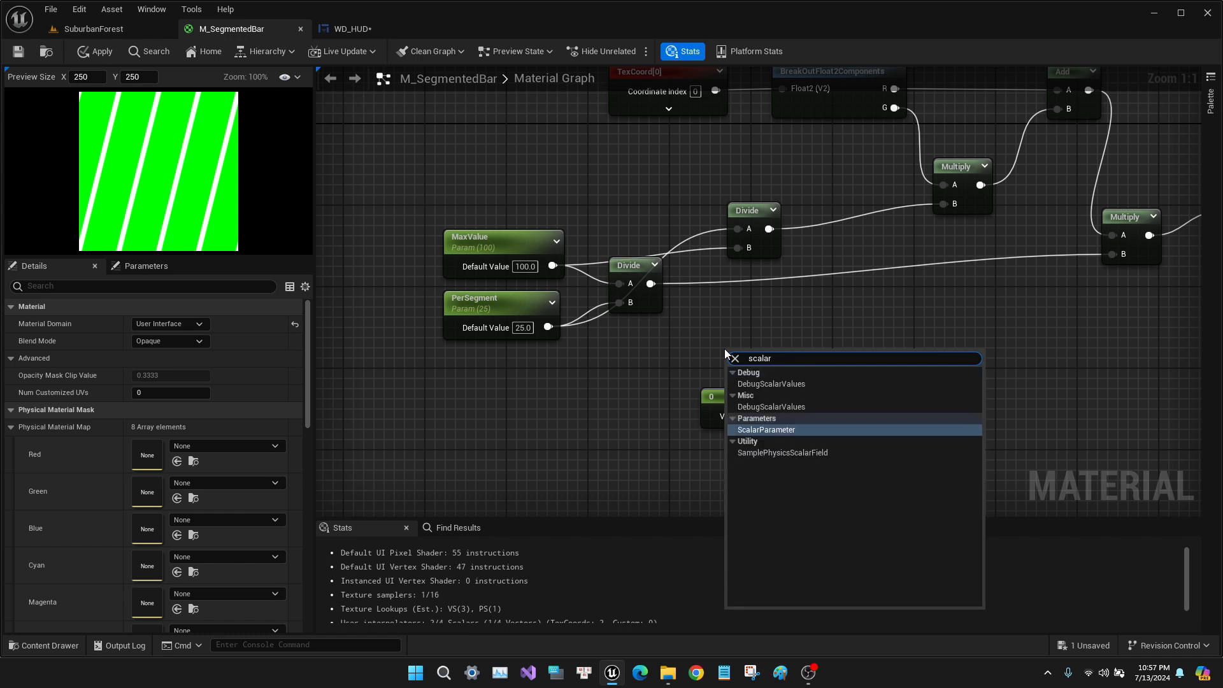
{"action": "key", "text": "Return"}
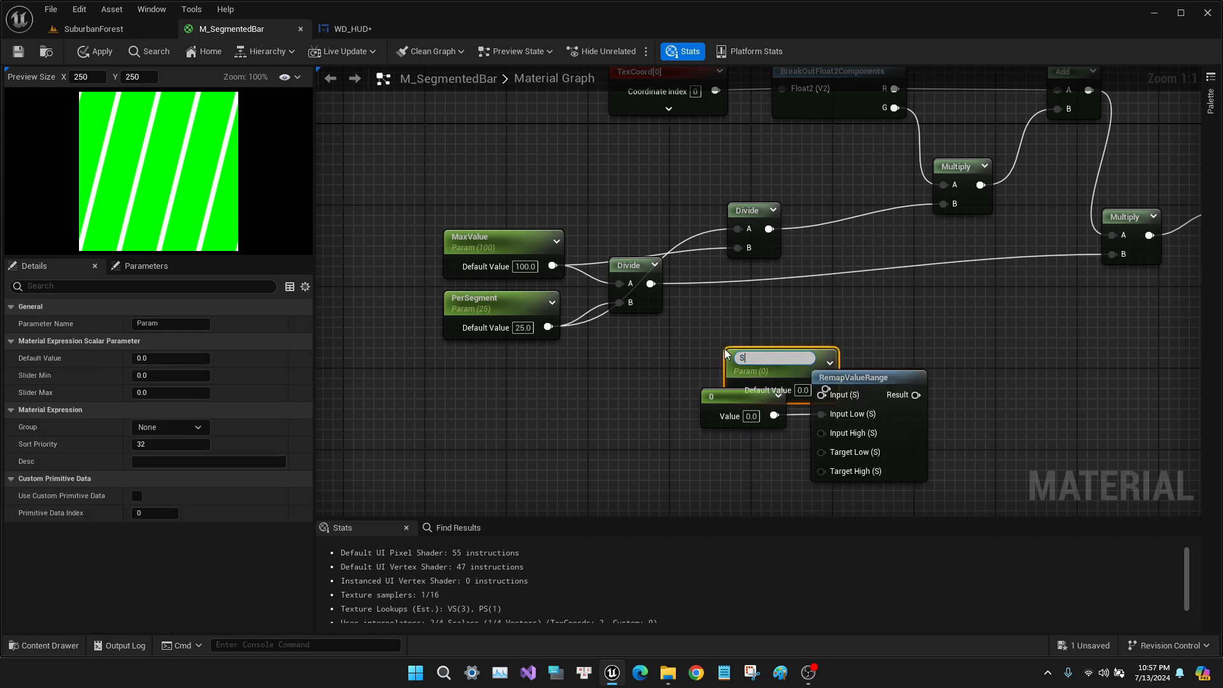
{"action": "type", "text": "ShearFactor"}
{"action": "key", "text": "Return"}
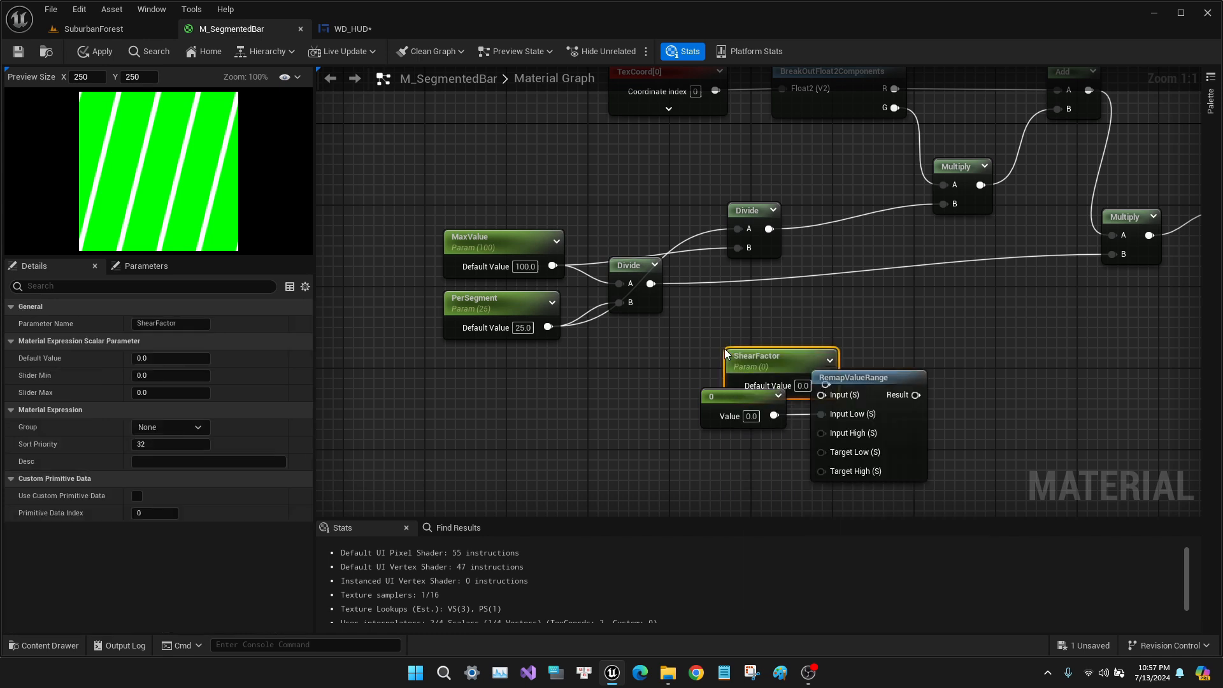
{"action": "left_click_drag", "start_coordinate": [783, 382], "coordinate": [821, 395]}
Step: Duplicate the 0 constant, connect the copy to RemapValueRange's Input High and set its value to 1.0
{"action": "right_click_drag", "start_coordinate": [736, 450], "coordinate": [755, 381]}
{"action": "left_click", "coordinate": [744, 333]}
{"action": "key", "text": "ctrl+d"}
{"action": "left_click_drag", "start_coordinate": [712, 385], "coordinate": [841, 363]}
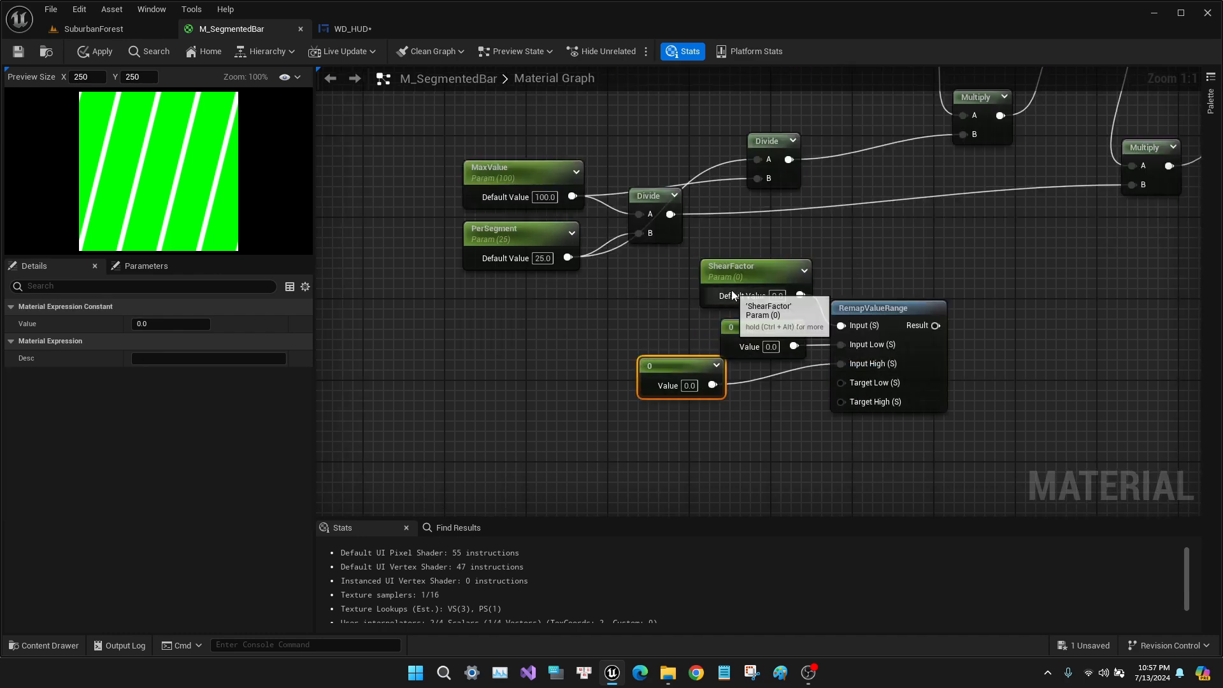
{"action": "left_click", "coordinate": [690, 385]}
{"action": "type", "text": "1"}
{"action": "key", "text": "Return"}
Step: Set ShearFactor's Slider Max to 1.0 and feed Target Low from the 0 constant, moving the 1 constant beside it
{"action": "left_click", "coordinate": [731, 303]}
{"action": "right_click_drag", "start_coordinate": [779, 417], "coordinate": [721, 346]}
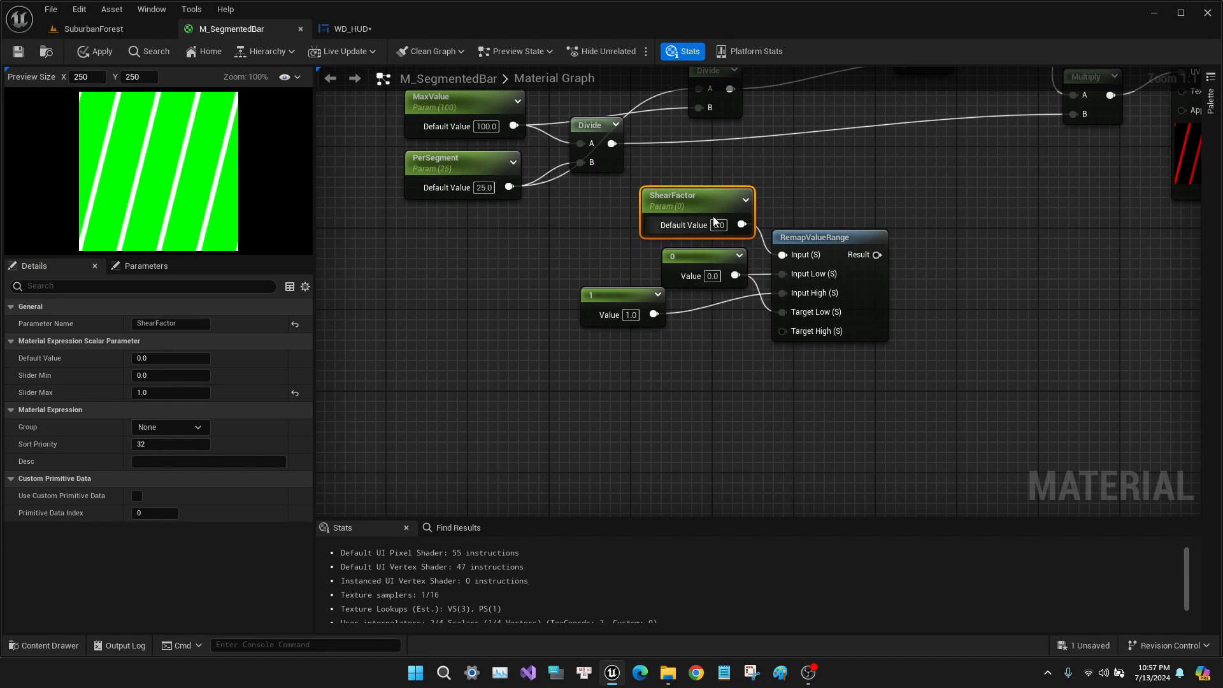
{"action": "left_click_drag", "start_coordinate": [626, 312], "coordinate": [614, 276]}
{"action": "right_click_drag", "start_coordinate": [613, 275], "coordinate": [619, 342]}
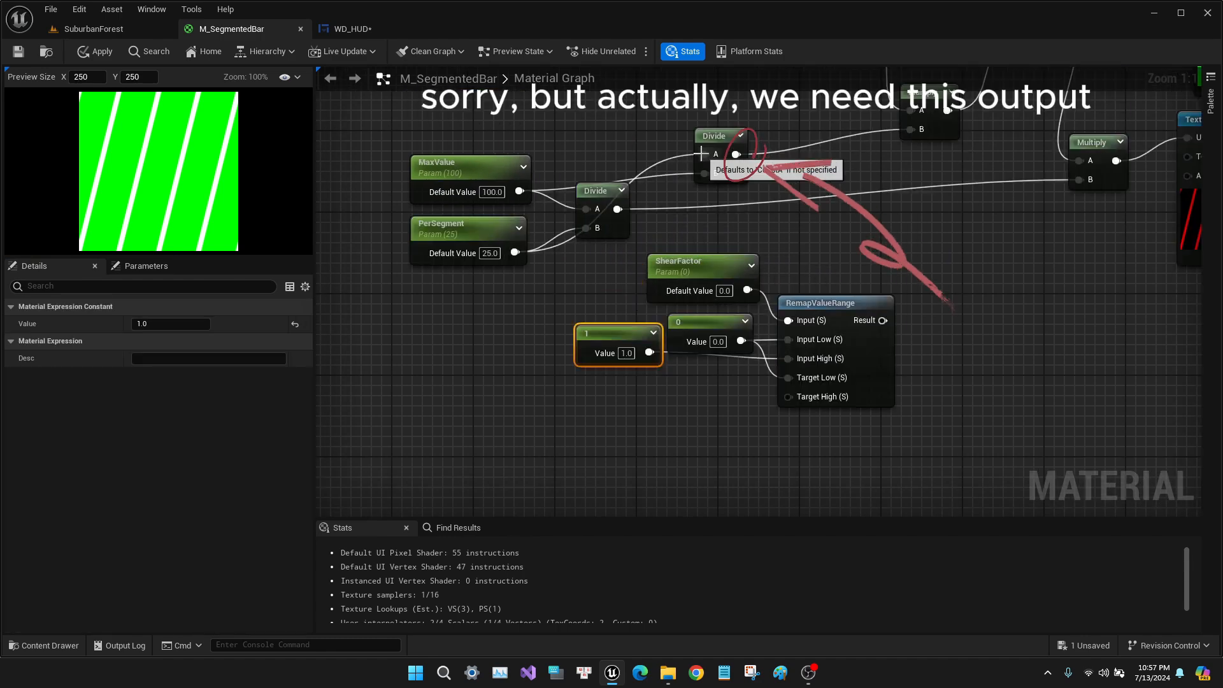
Step: Reroute the upper Divide's output link to RemapValueRange's Result and its A link to Target High, deleting that Divide node
{"action": "left_click_drag", "start_coordinate": [736, 154], "coordinate": [882, 320], "text": "ctrl"}
{"action": "left_click_drag", "start_coordinate": [701, 154], "coordinate": [787, 397], "text": "ctrl"}
{"action": "left_click", "coordinate": [705, 138]}
{"action": "key", "text": "Delete"}
Step: Move the RemapValueRange group below BreakOutFloat2Components and the MaxValue, PerSegment and Divide nodes beneath it, trying 1.0 as ShearFactor's default
{"action": "scroll", "coordinate": [747, 448], "scroll_direction": "down", "scroll_amount": 2}
{"action": "left_click_drag", "start_coordinate": [622, 251], "coordinate": [804, 398]}
{"action": "left_click_drag", "start_coordinate": [796, 340], "coordinate": [763, 219]}
{"action": "left_click", "coordinate": [682, 192]}
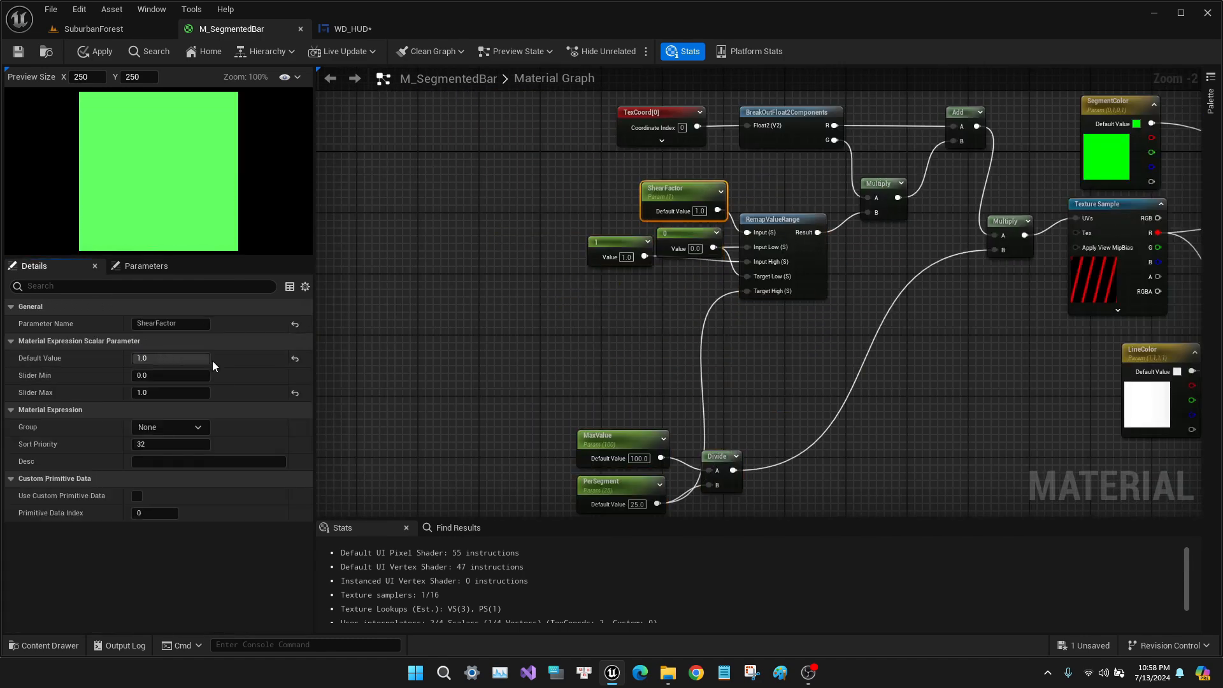
{"action": "left_click_drag", "start_coordinate": [735, 327], "coordinate": [735, 305]}
{"action": "right_click_drag", "start_coordinate": [731, 273], "coordinate": [711, 372]}
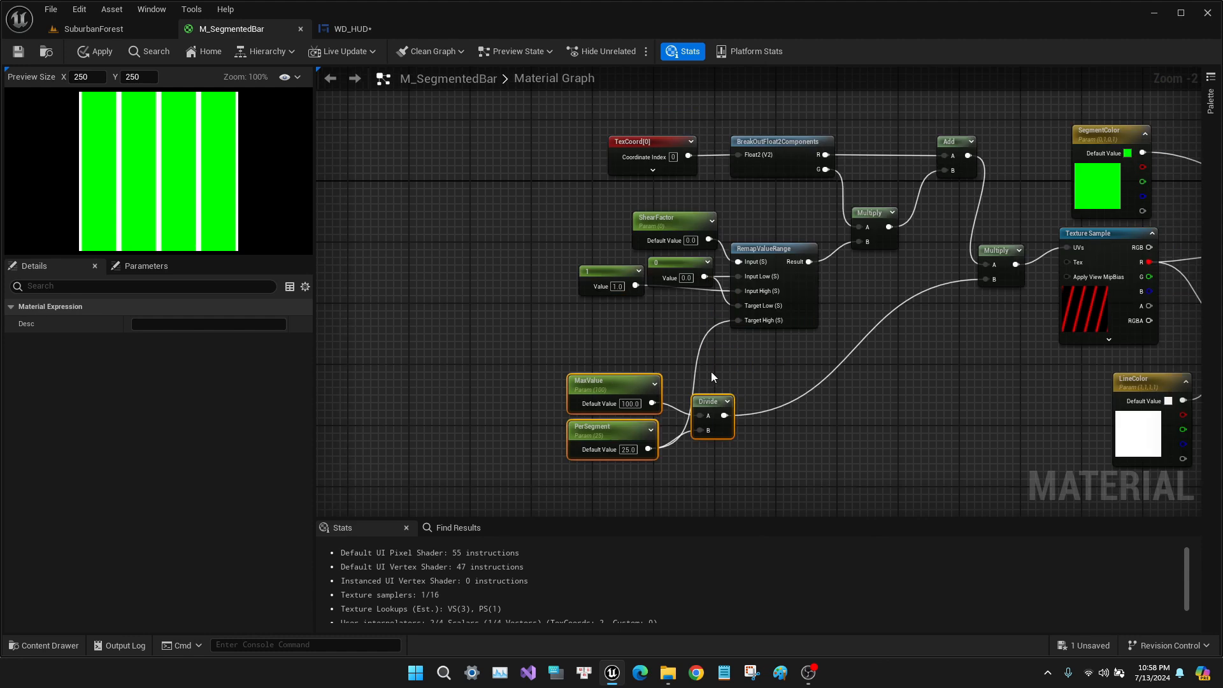
Step: Replace PerSegment's direct link to Target High with a new Divide node that takes PerSegment as A and MaxValue as B
{"action": "left_click", "coordinate": [739, 320], "text": "alt"}
{"action": "left_click_drag", "start_coordinate": [646, 450], "coordinate": [703, 345]}
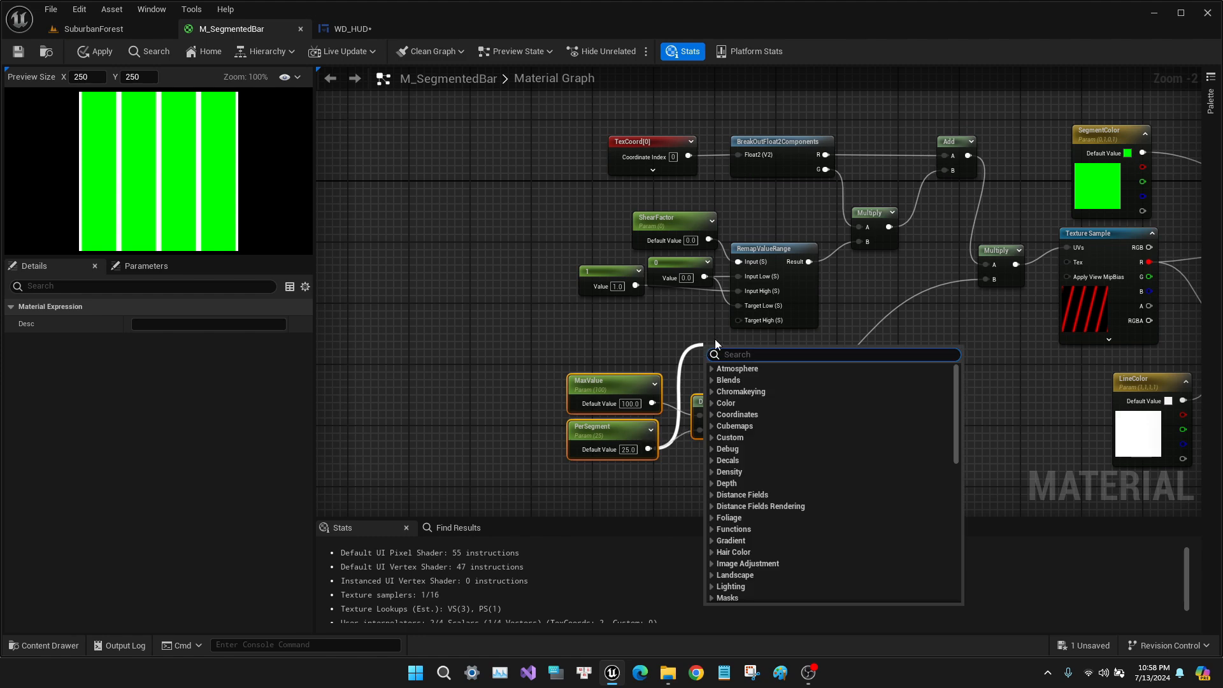
{"action": "type", "text": "divide"}
{"action": "key", "text": "Return"}
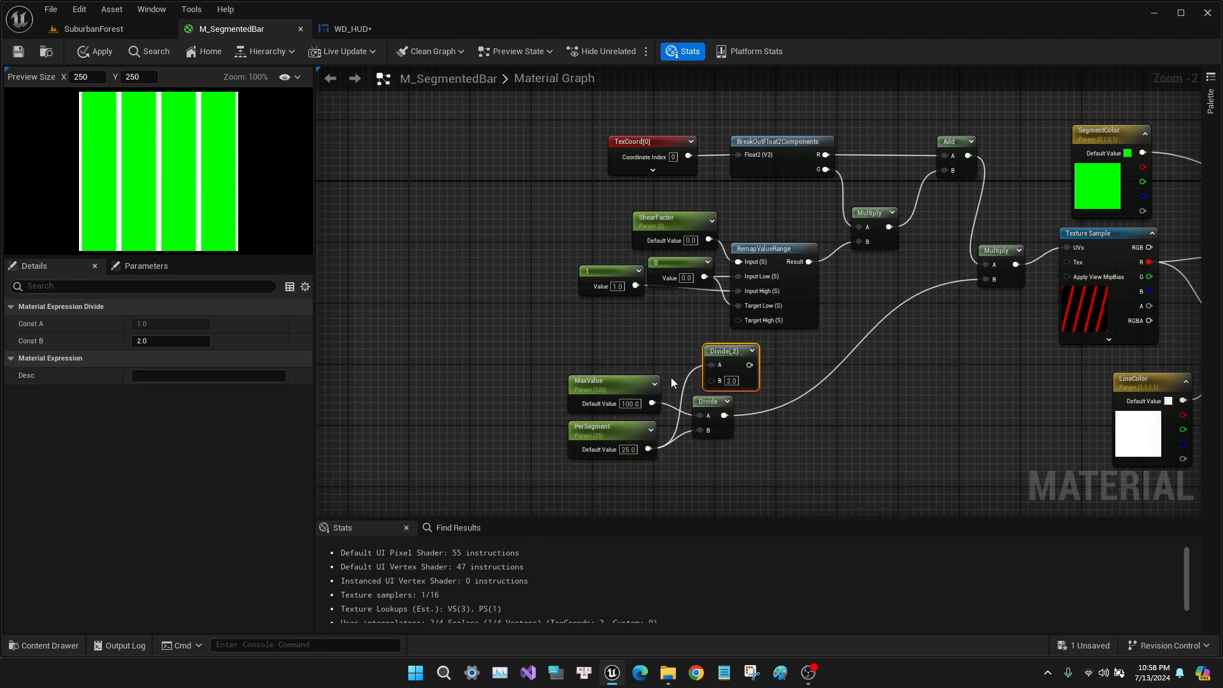
{"action": "left_click_drag", "start_coordinate": [651, 398], "coordinate": [744, 321]}
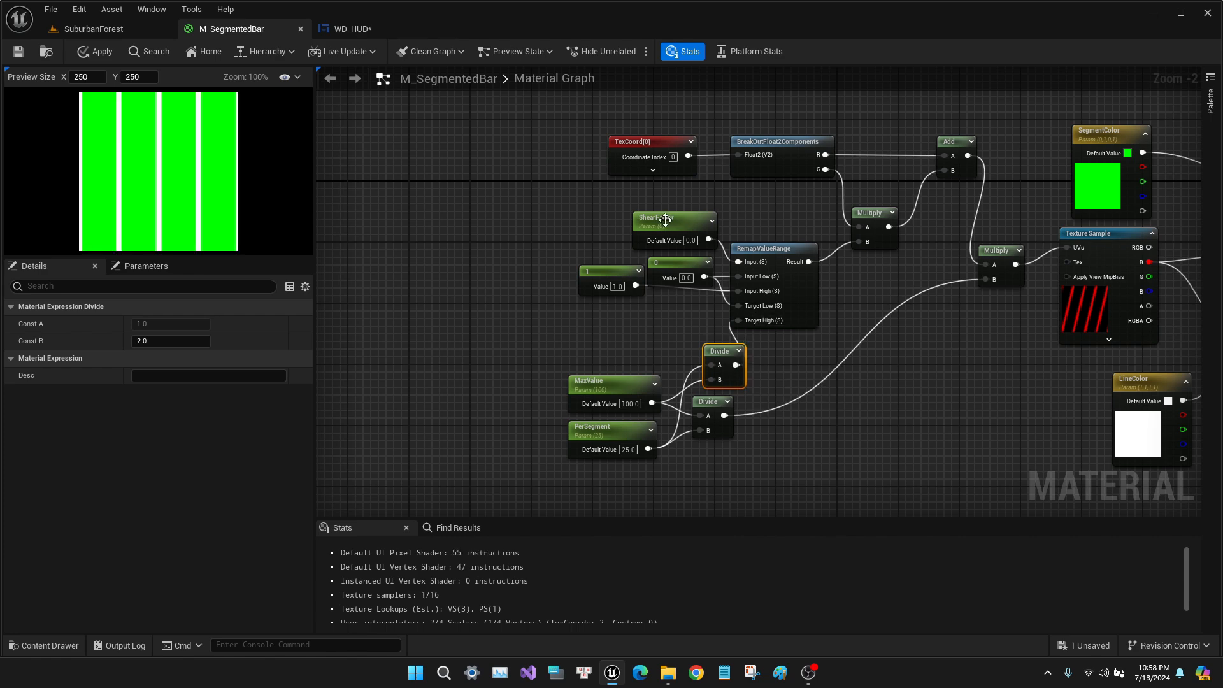
Step: Try different default values for ShearFactor, including 1.0 and 0.856
{"action": "left_click", "coordinate": [665, 220]}
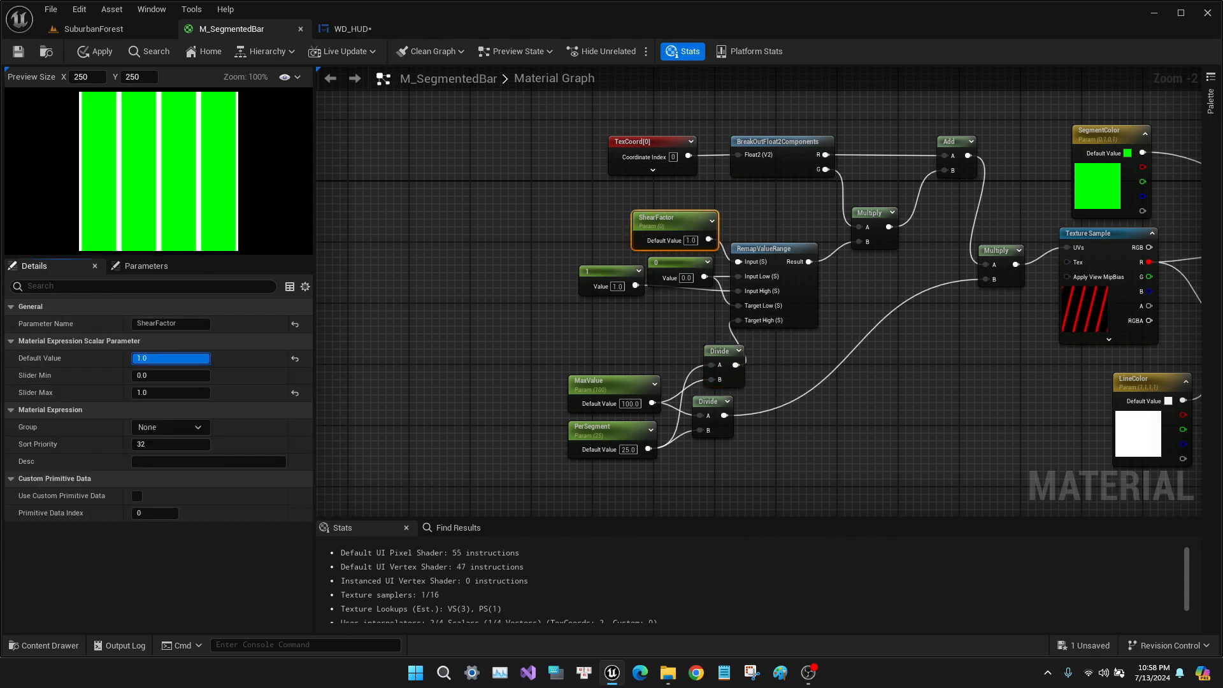
{"action": "key", "text": "Return"}
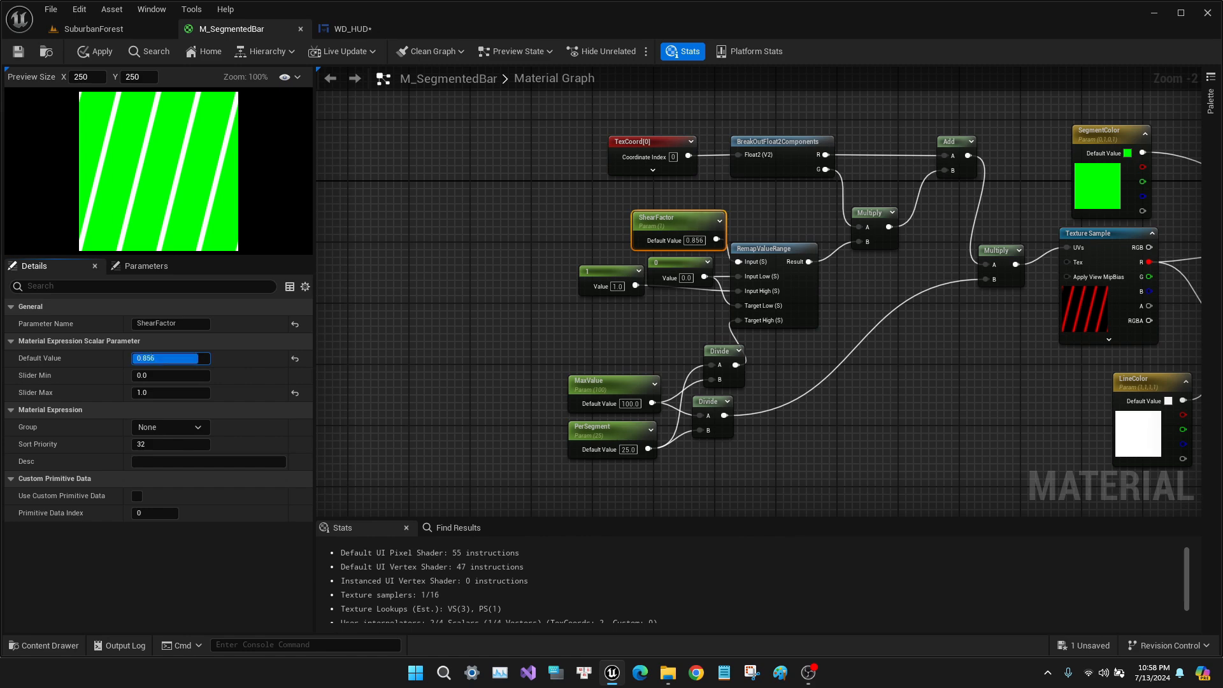